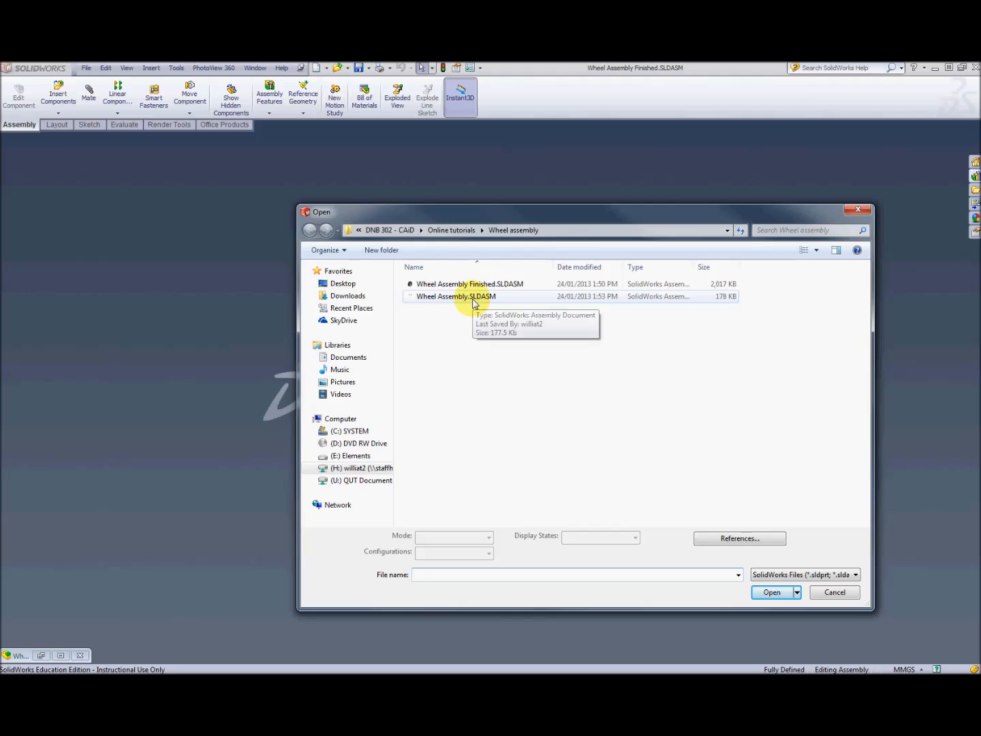
Open Wheel Assembly.SLDASM and insert a new part into the assembly.
double_click(474, 297)
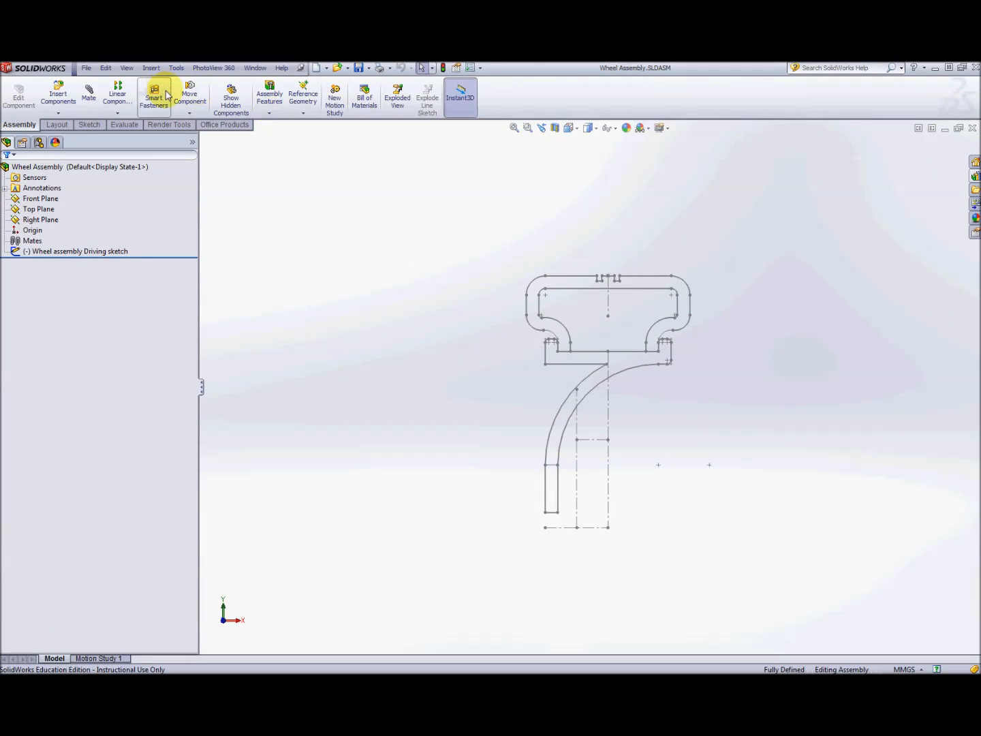
left_click(150, 68)
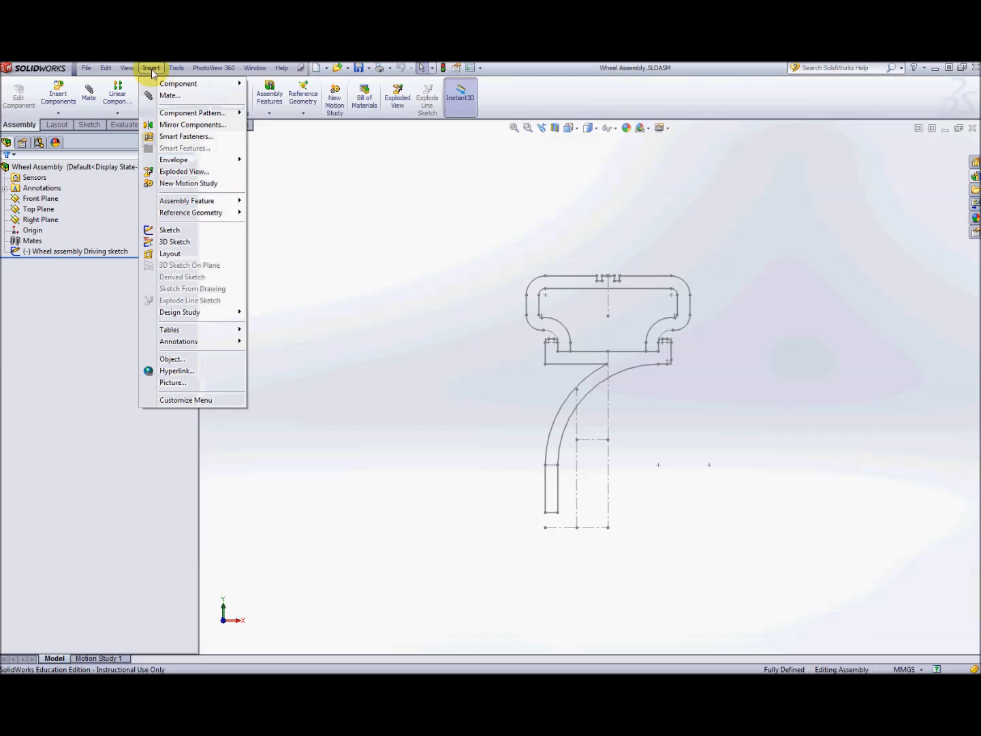
mouse_move(223, 87)
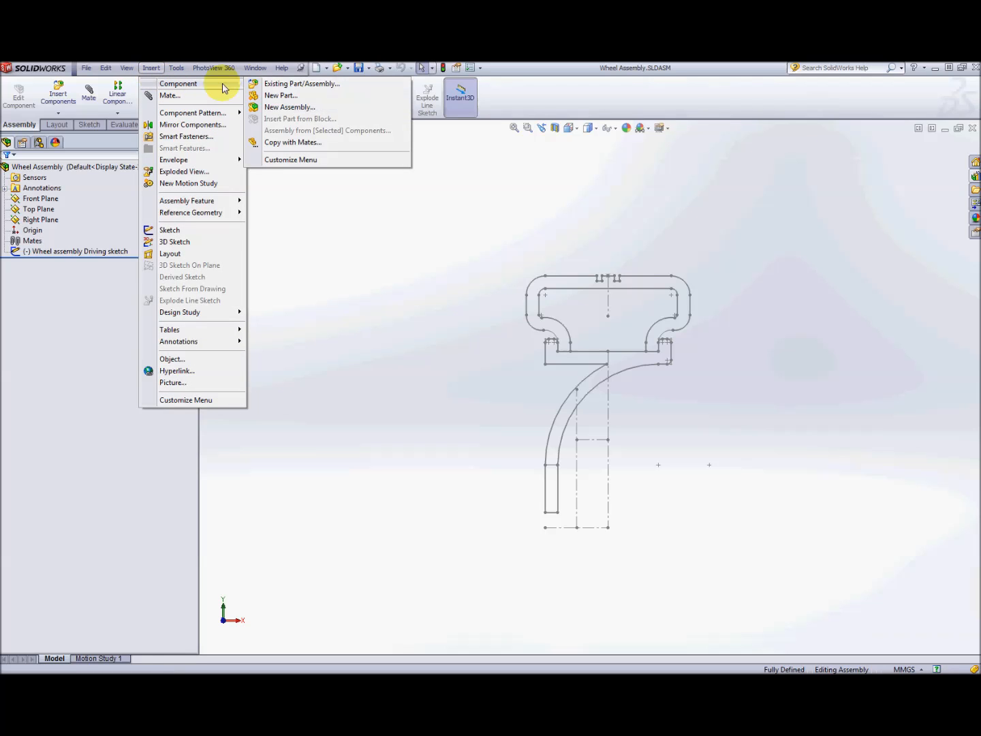
left_click(285, 95)
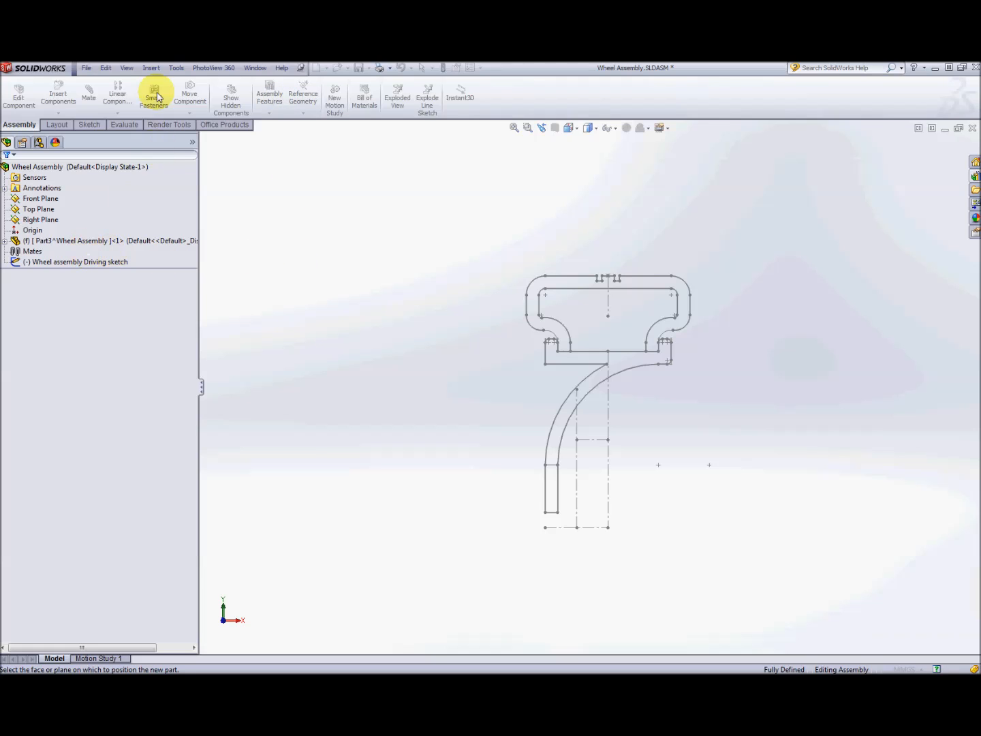
Insert a second new part into the wheel assembly.
left_click(151, 67)
mouse_move(231, 84)
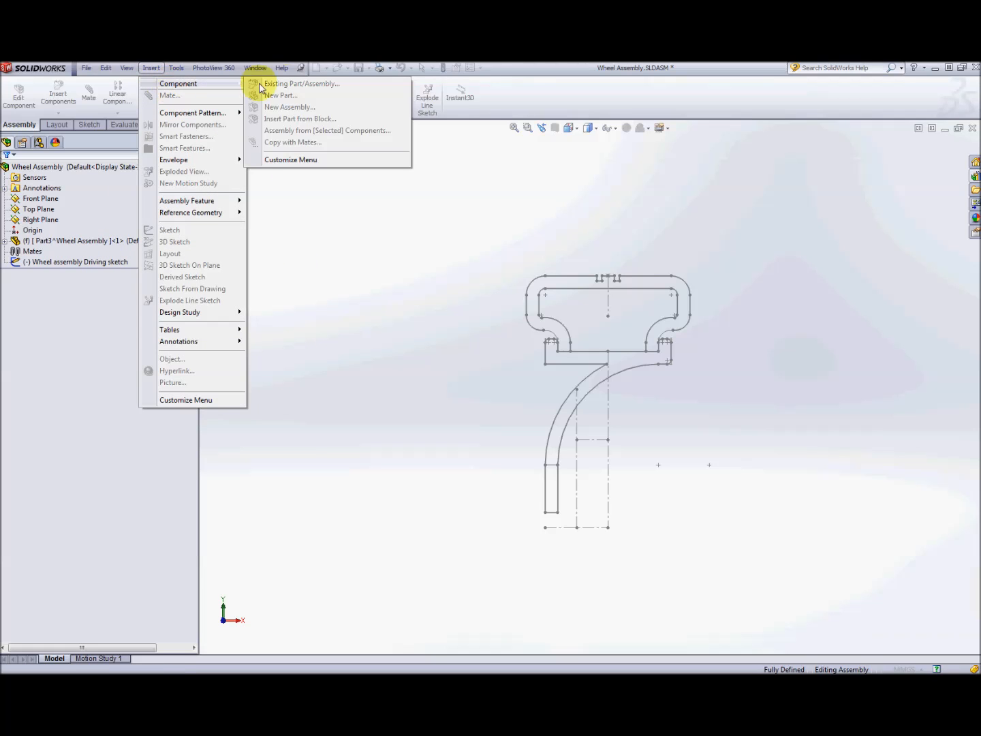
left_click(383, 230)
left_click(150, 67)
left_click(332, 128)
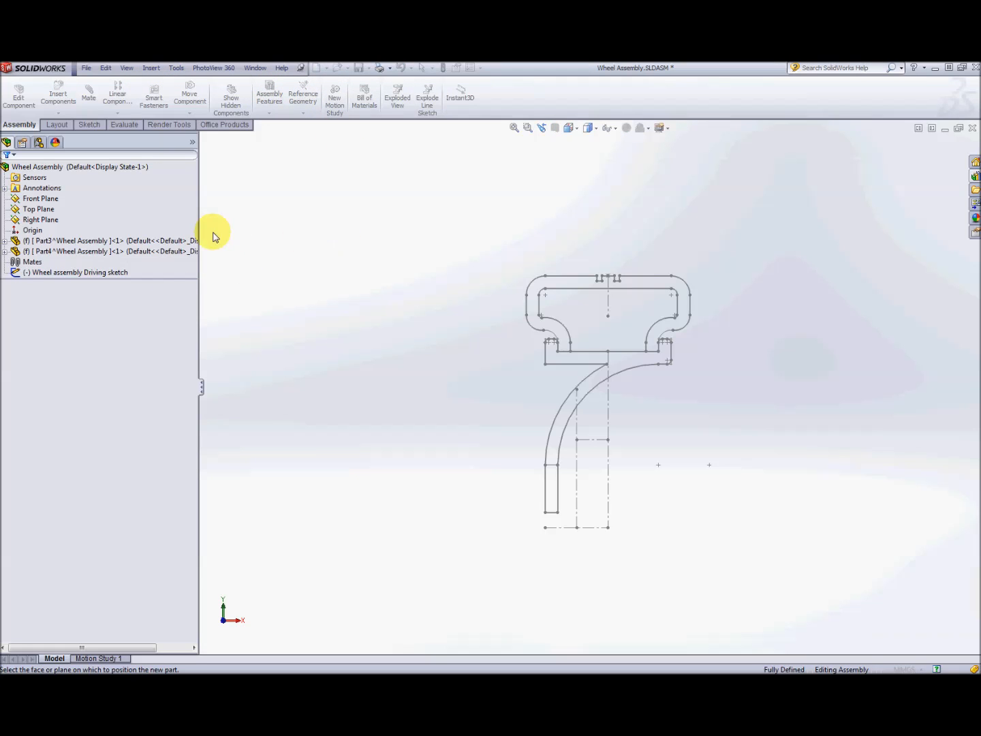
Rename the first new part as Rim and the second one as Tyre.
left_click(109, 250)
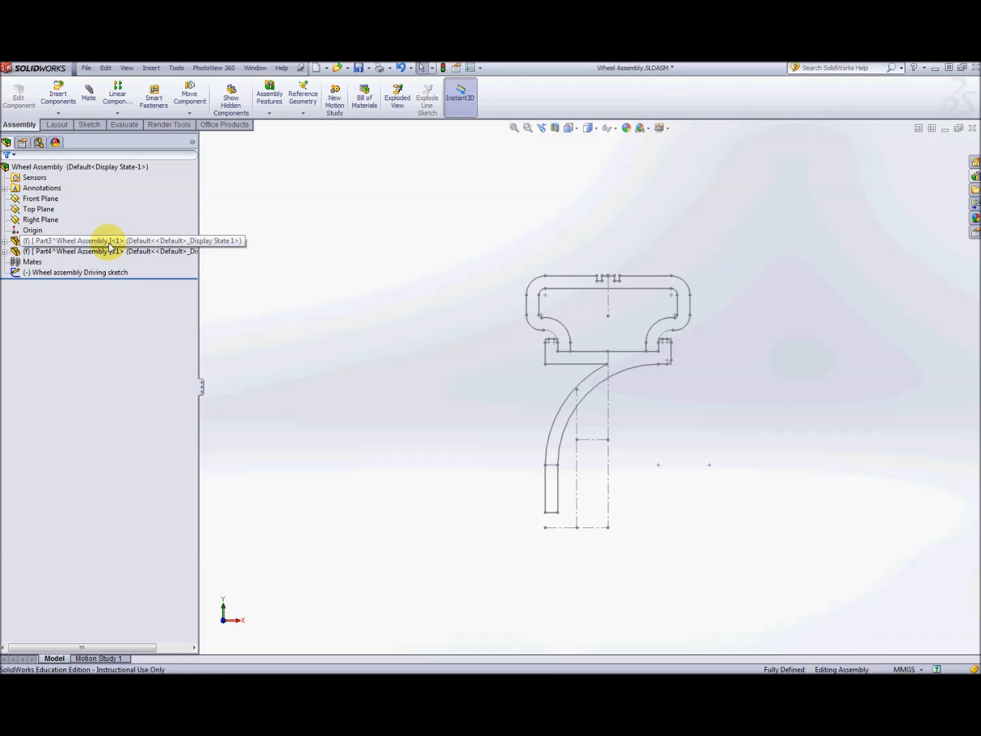
left_click(109, 242)
left_click(109, 242)
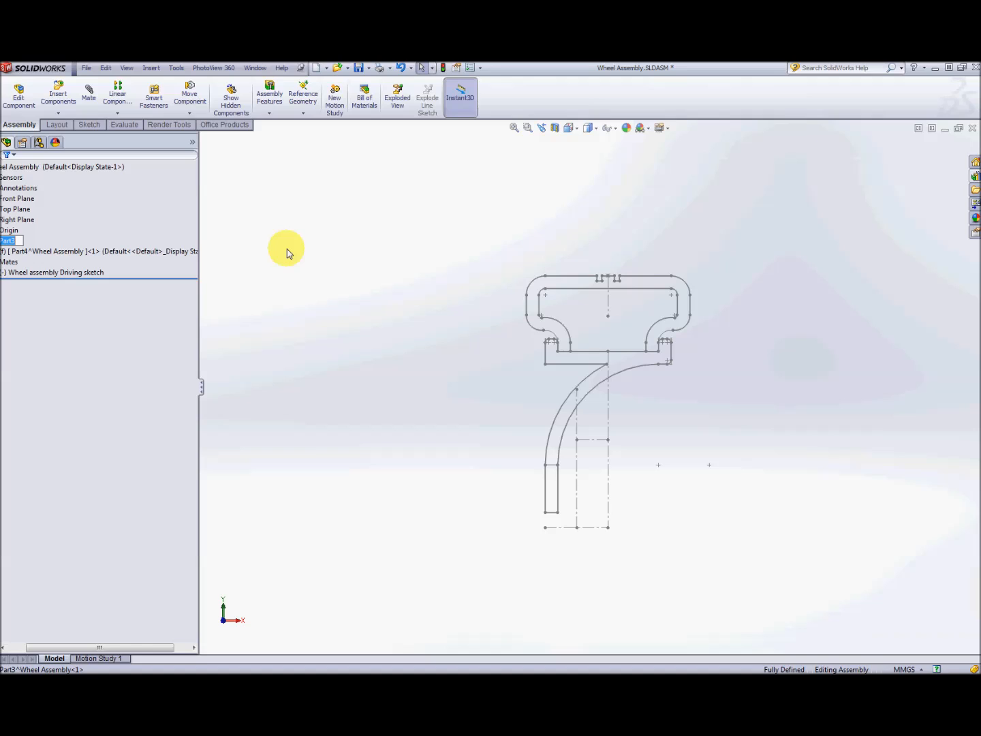
left_click(140, 252)
left_click(107, 254)
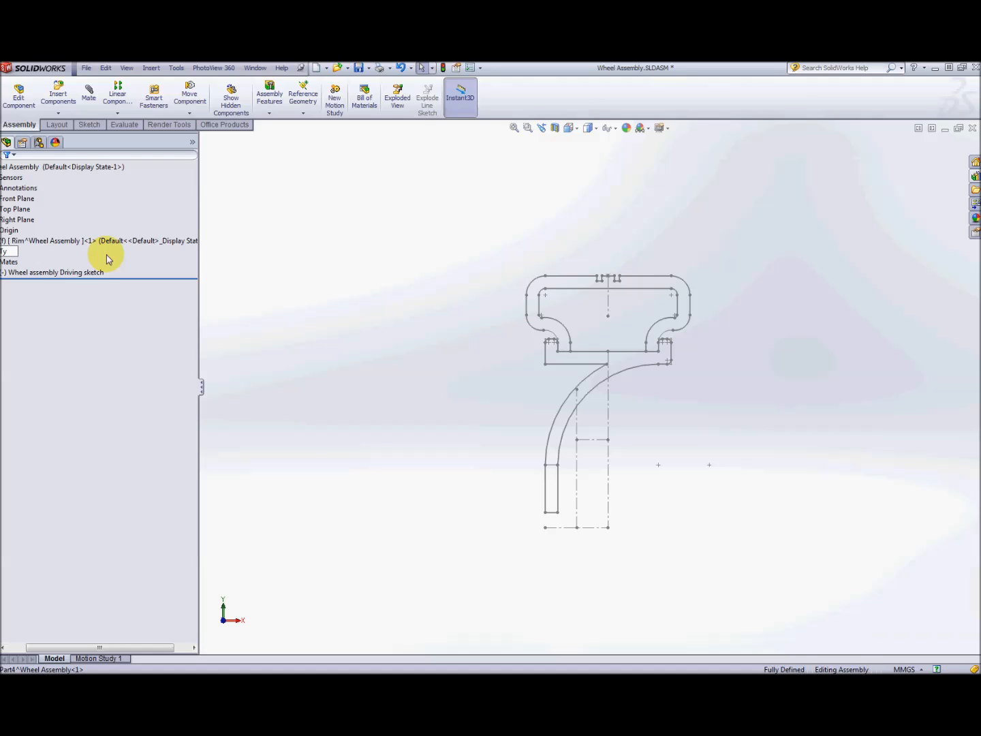
left_click(337, 256)
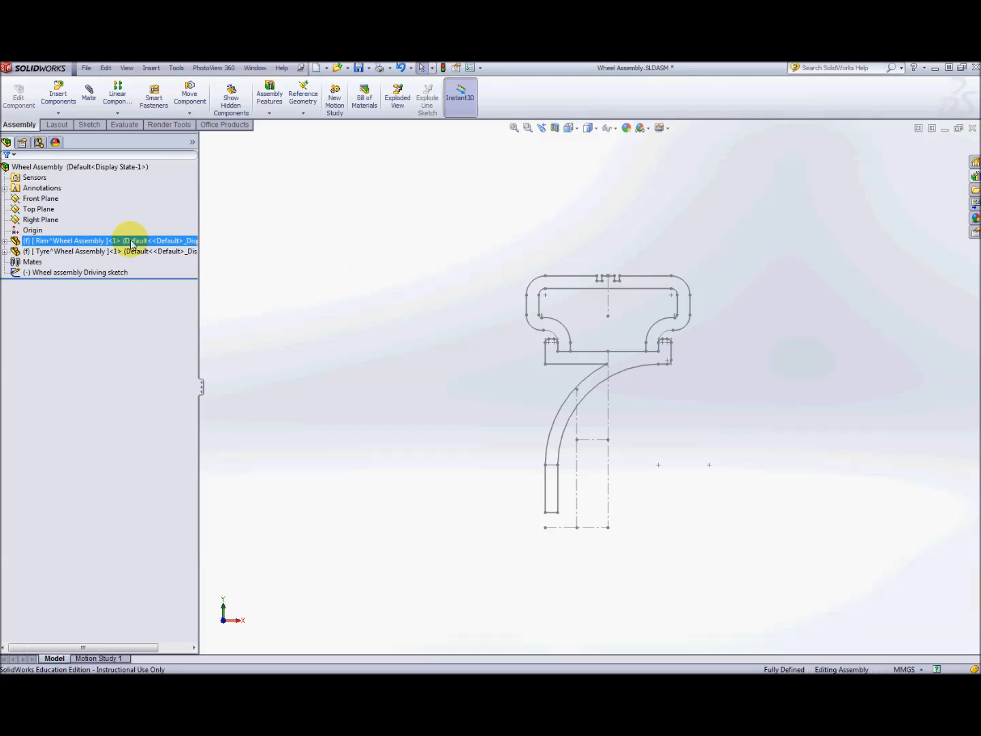
Edit the Rim part within the assembly and start a sketch on its Front Plane.
left_click(5, 241)
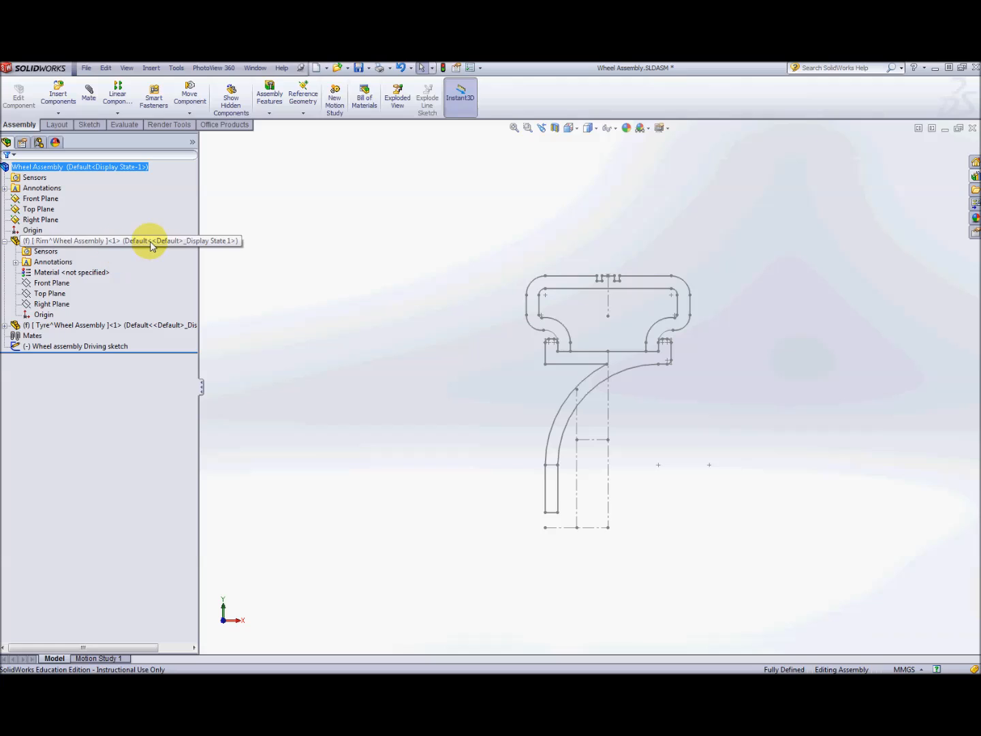
left_click(71, 242)
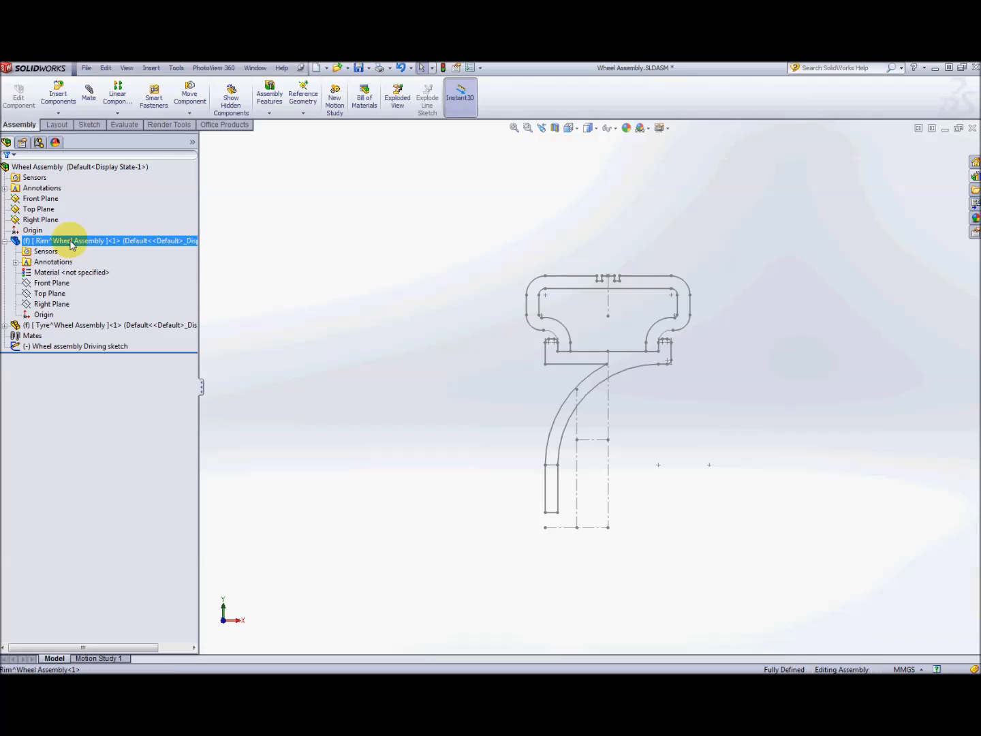
right_click(72, 244)
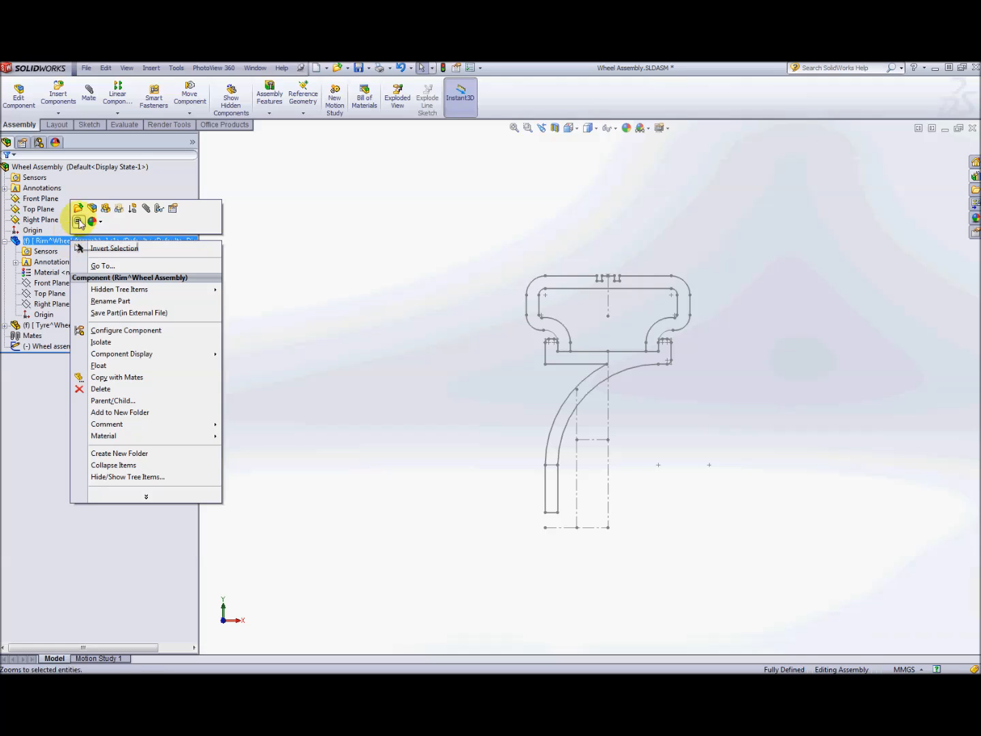
left_click(93, 209)
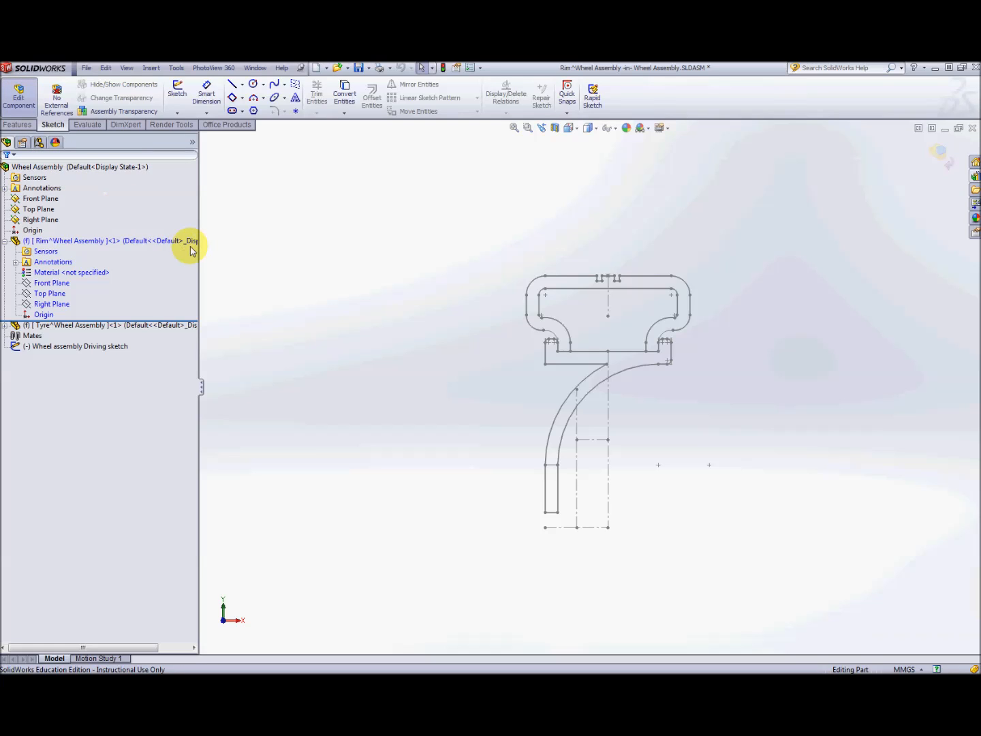
left_click(53, 283)
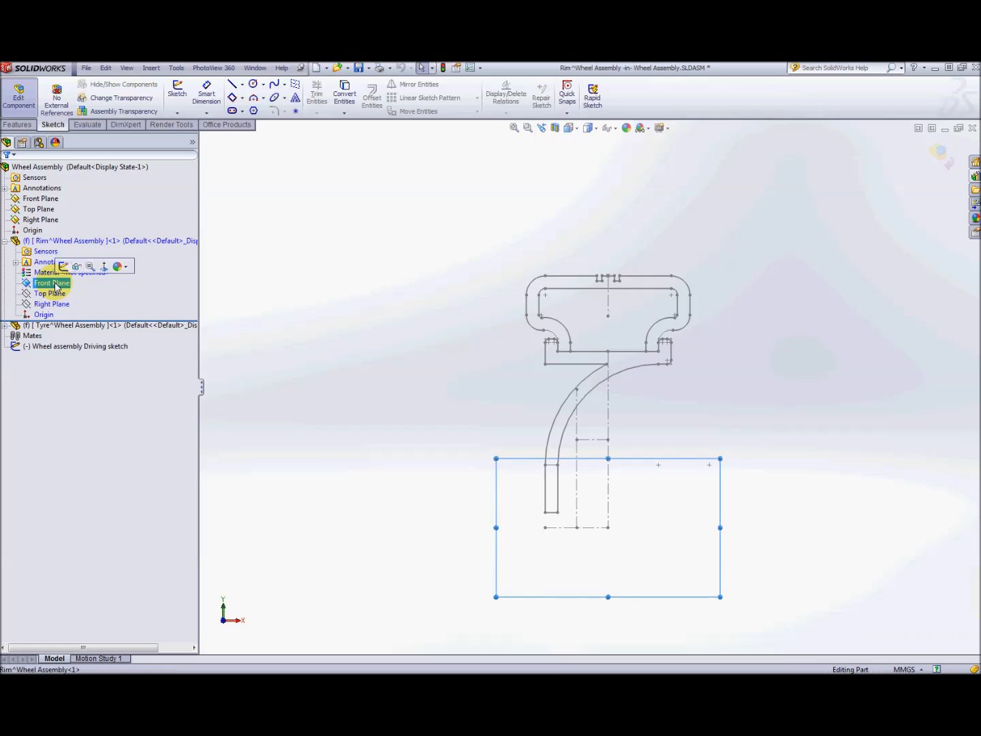
left_click(68, 266)
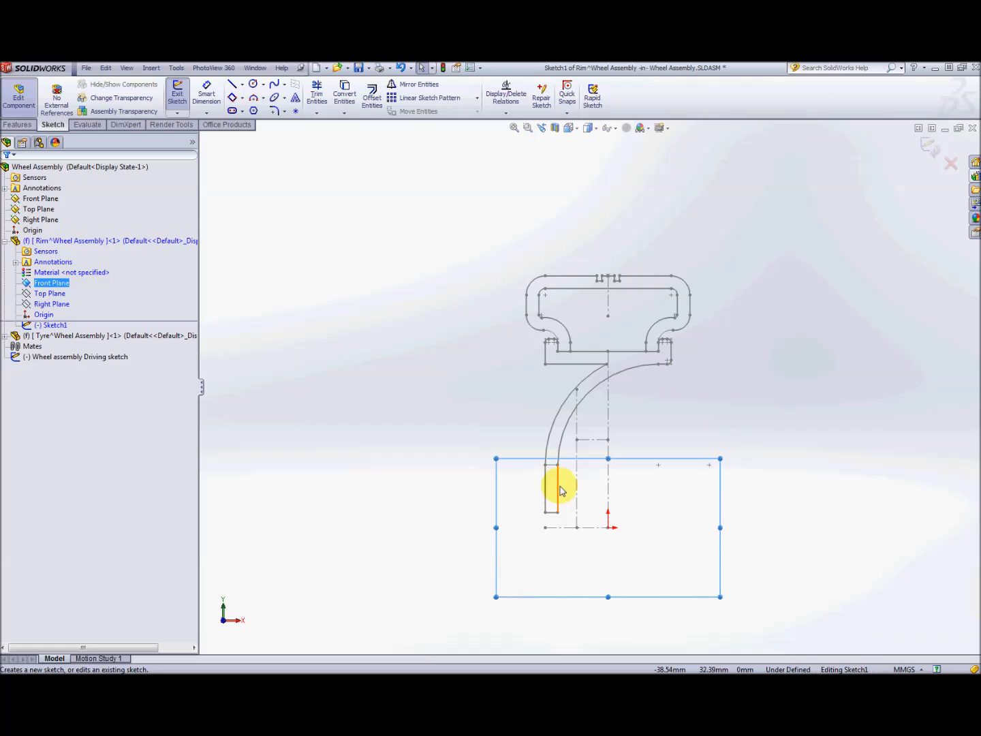
Convert all entities of the Wheel assembly Driving sketch into the Rim part's sketch.
left_click(54, 359)
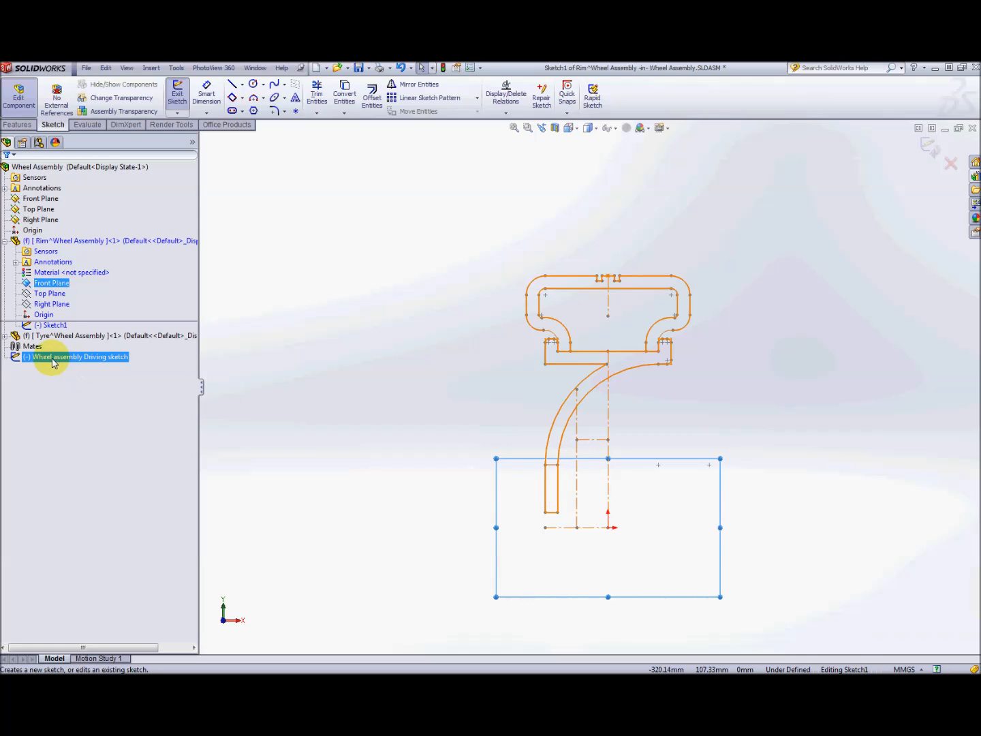
left_click(324, 389)
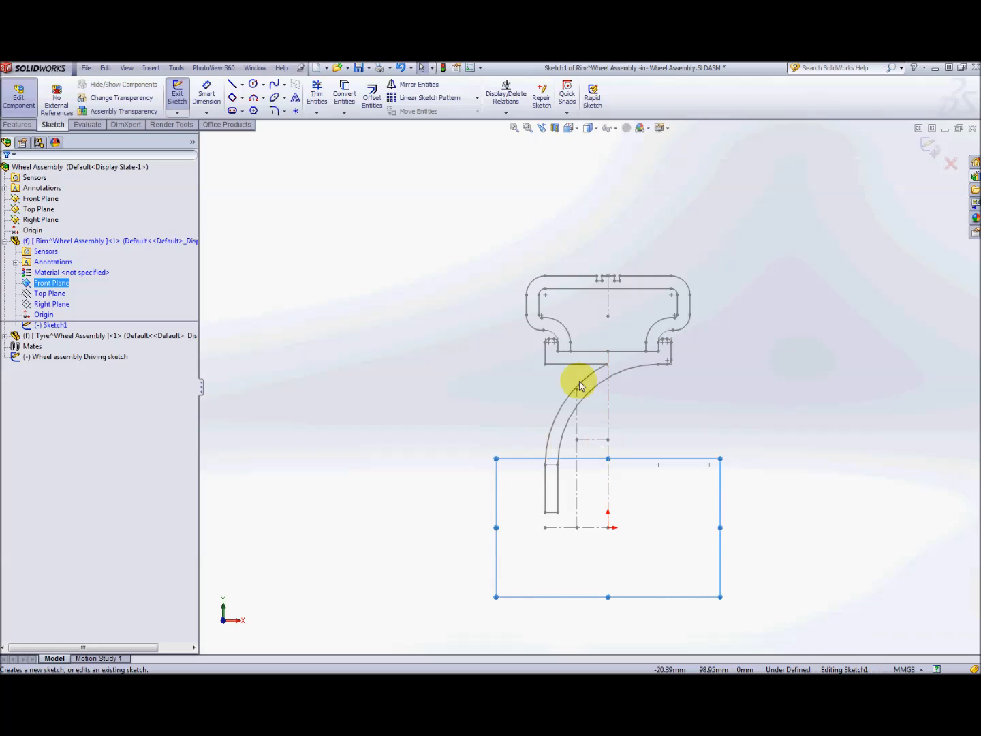
left_click(72, 359)
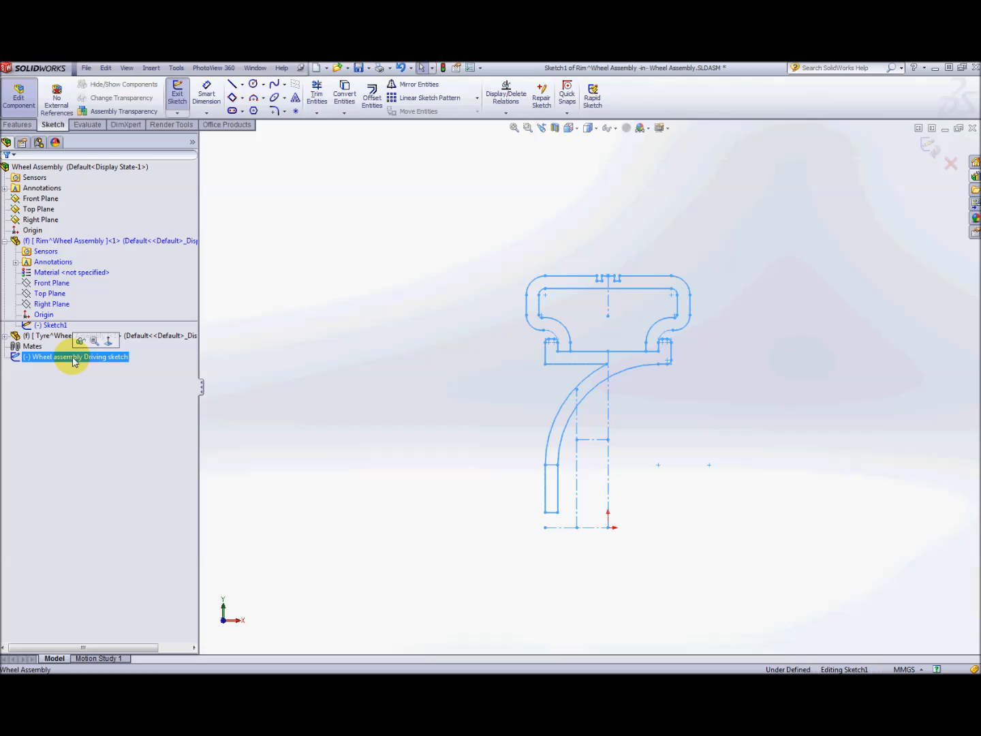
left_click(346, 92)
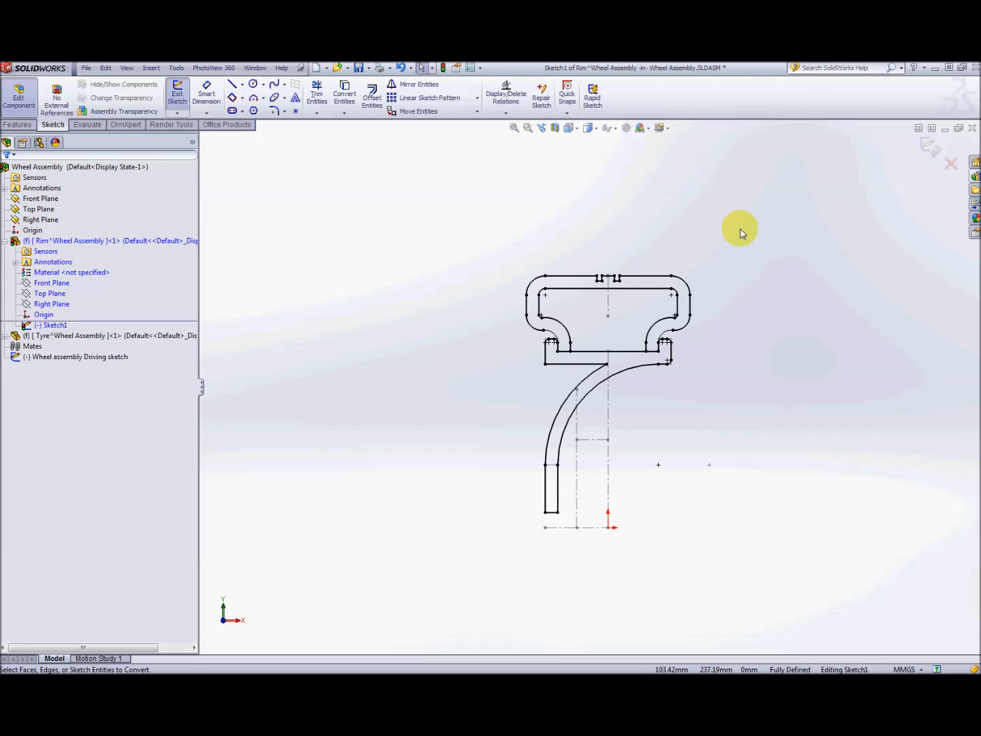
Delete the converted tyre profile from the Rim sketch, including the two short vertical lines remaining above the rim base.
left_click_drag(763, 225, 505, 336)
key("Delete")
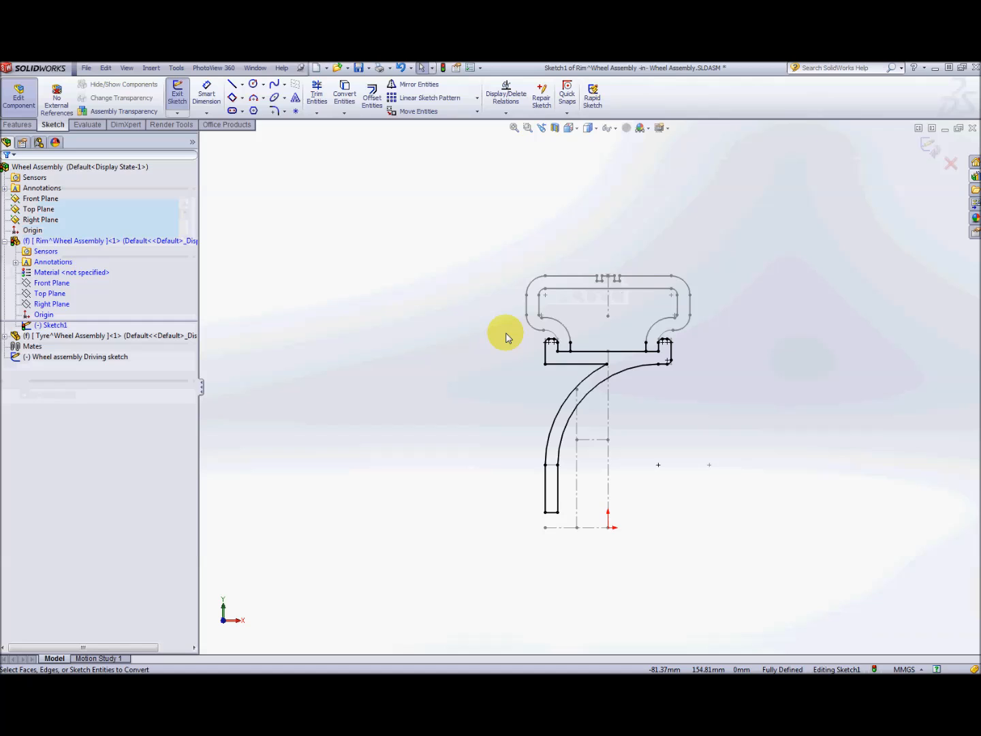
scroll(565, 351, "down", 4)
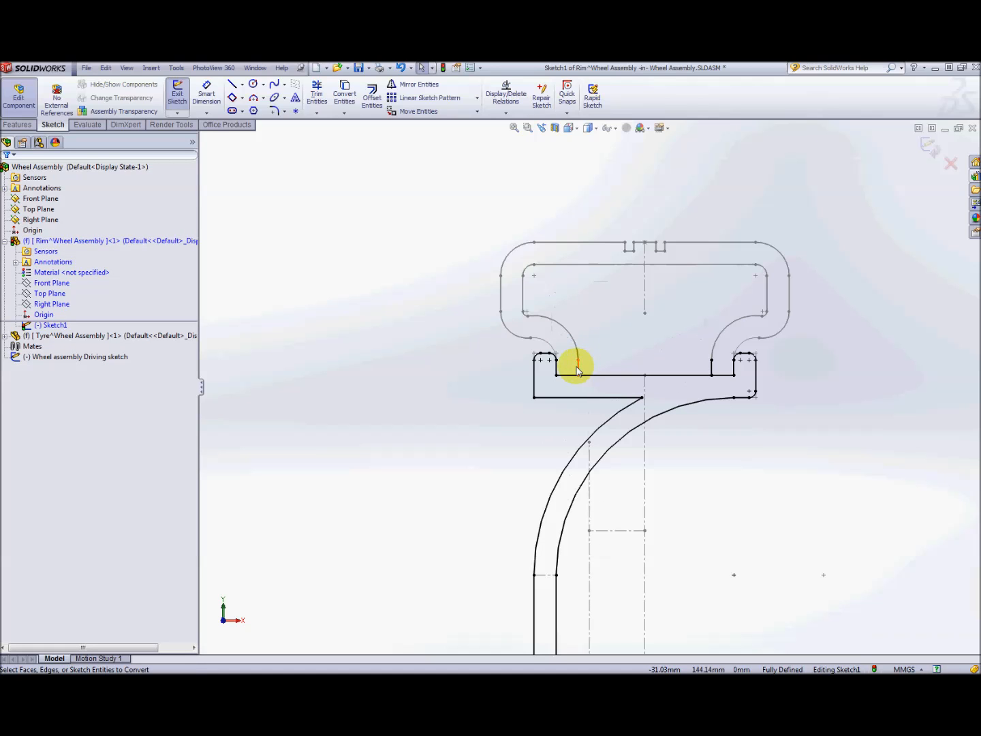
left_click(577, 369)
key("Delete")
left_click(712, 369)
key("Delete")
Draw a horizontal centerline about 67 mm long from the origin below the rim profile.
scroll(712, 347, "up", 3)
scroll(701, 335, "up", 1)
scroll(628, 397, "down", 1)
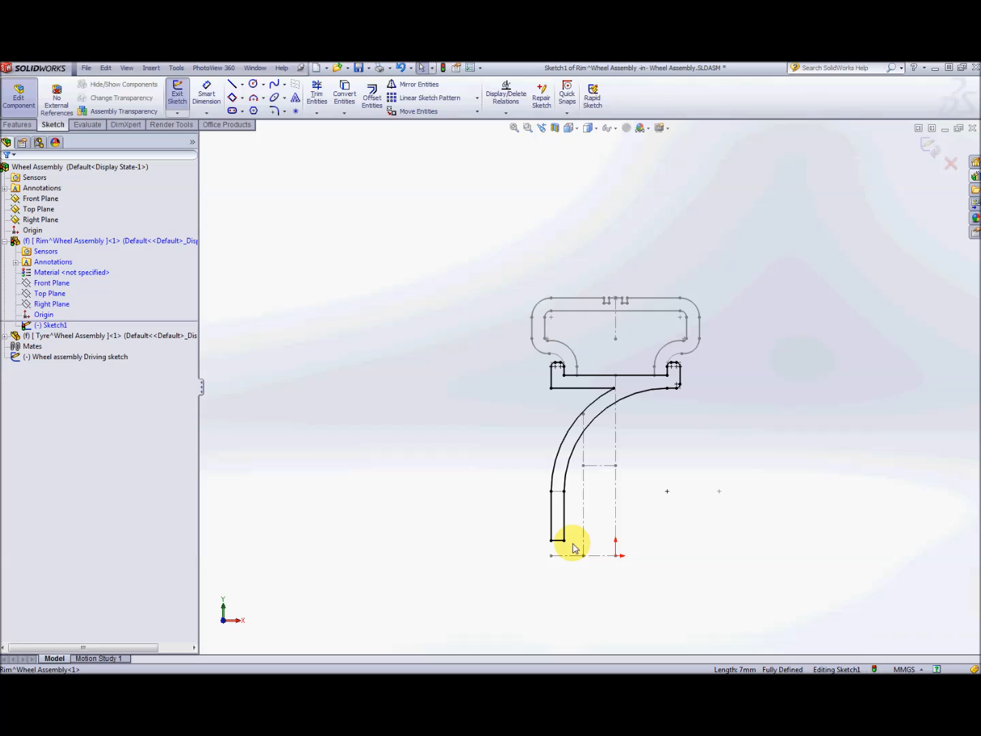
left_click(244, 86)
left_click(250, 106)
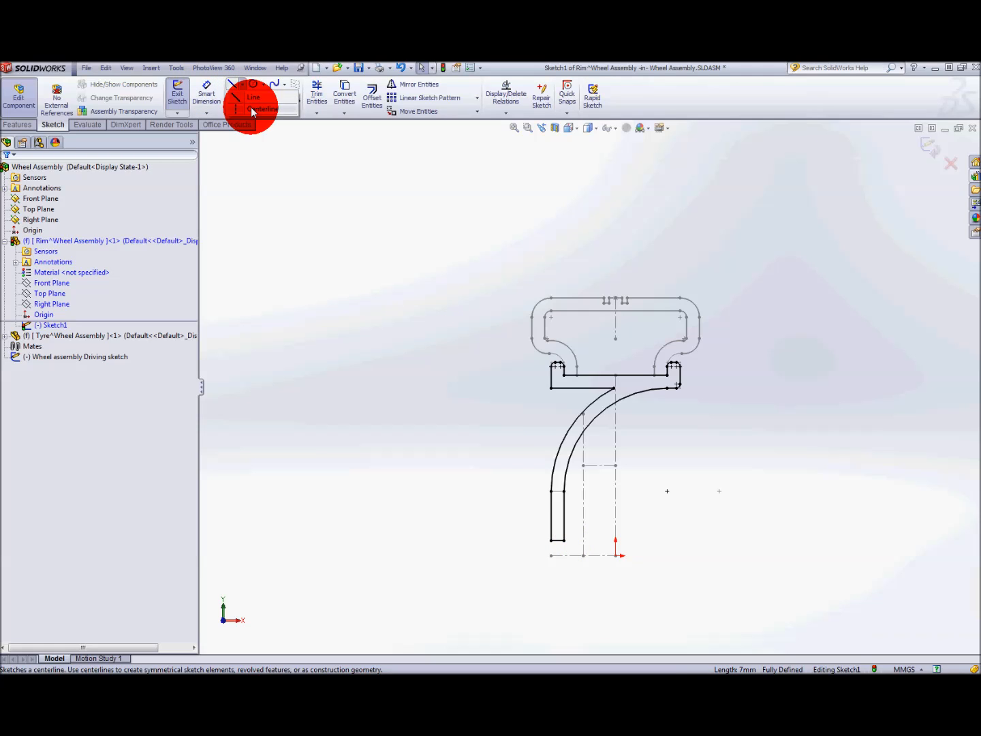
left_click(616, 556)
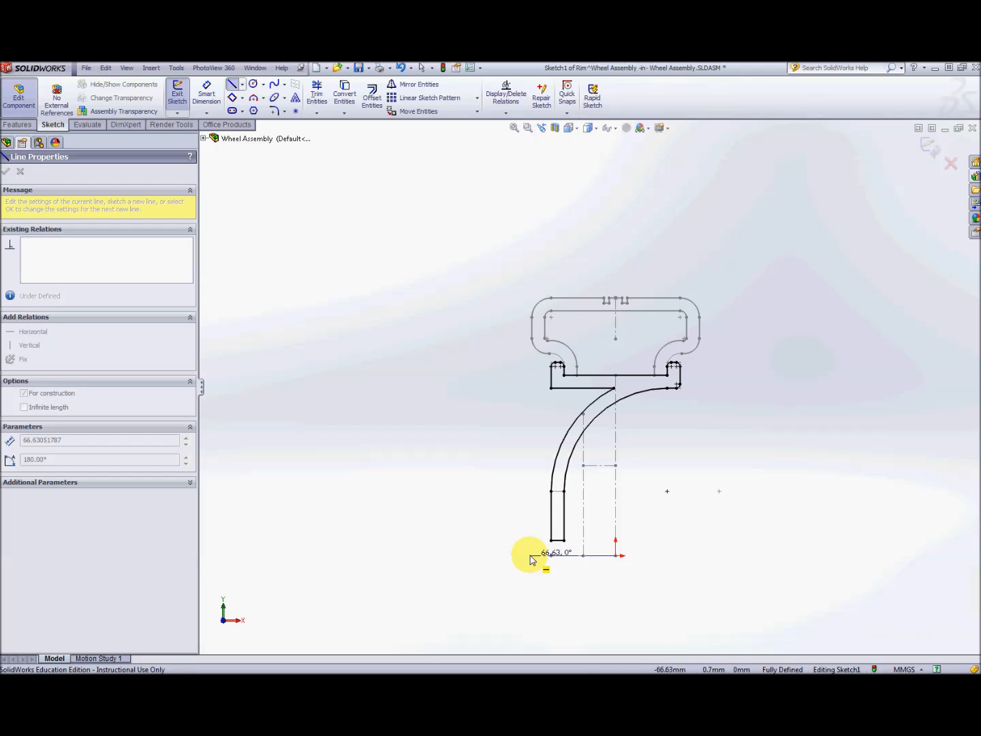
left_click(530, 555)
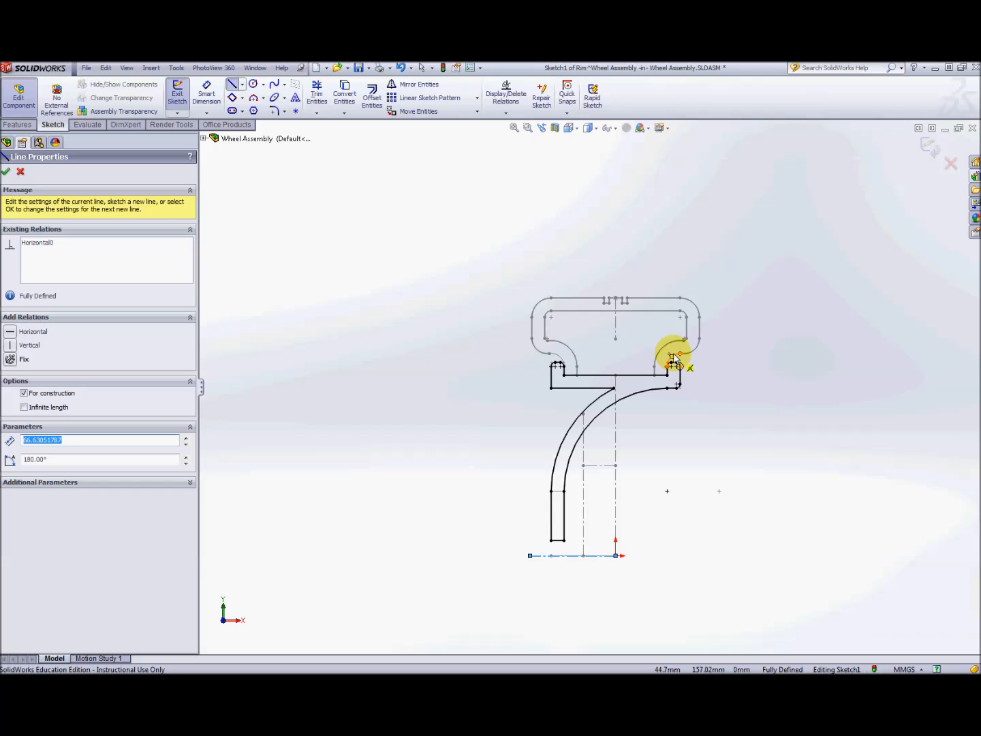
left_click(4, 174)
left_click(7, 172)
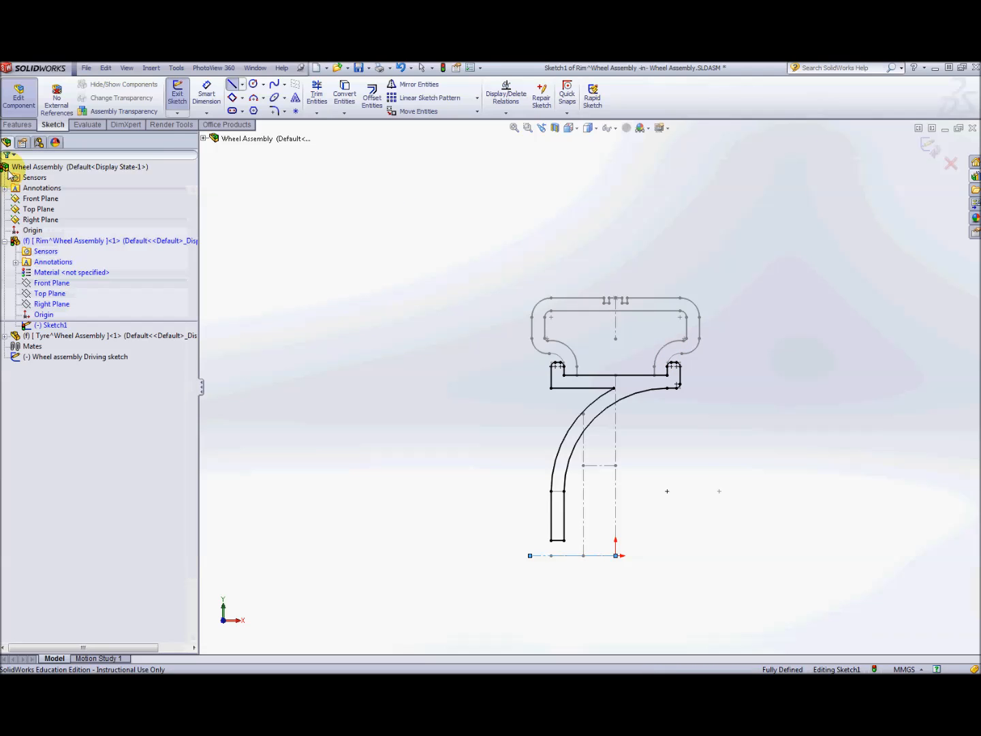
Create a Revolved Boss/Base of the rim profile, 360 degrees about the horizontal centerline.
left_click(17, 126)
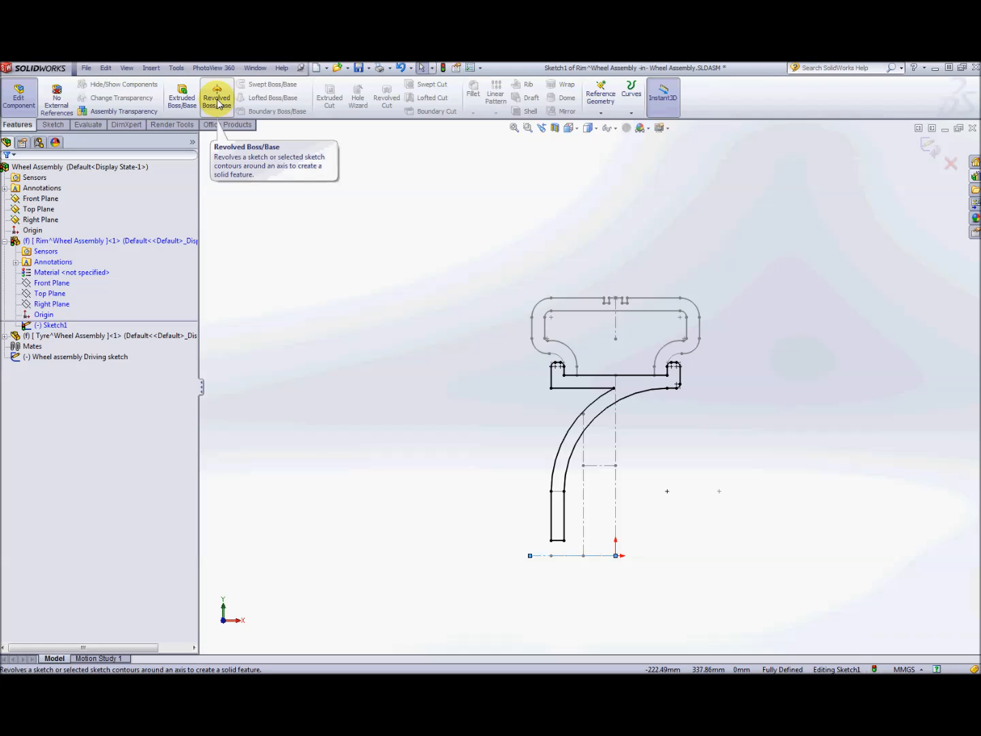
left_click(218, 101)
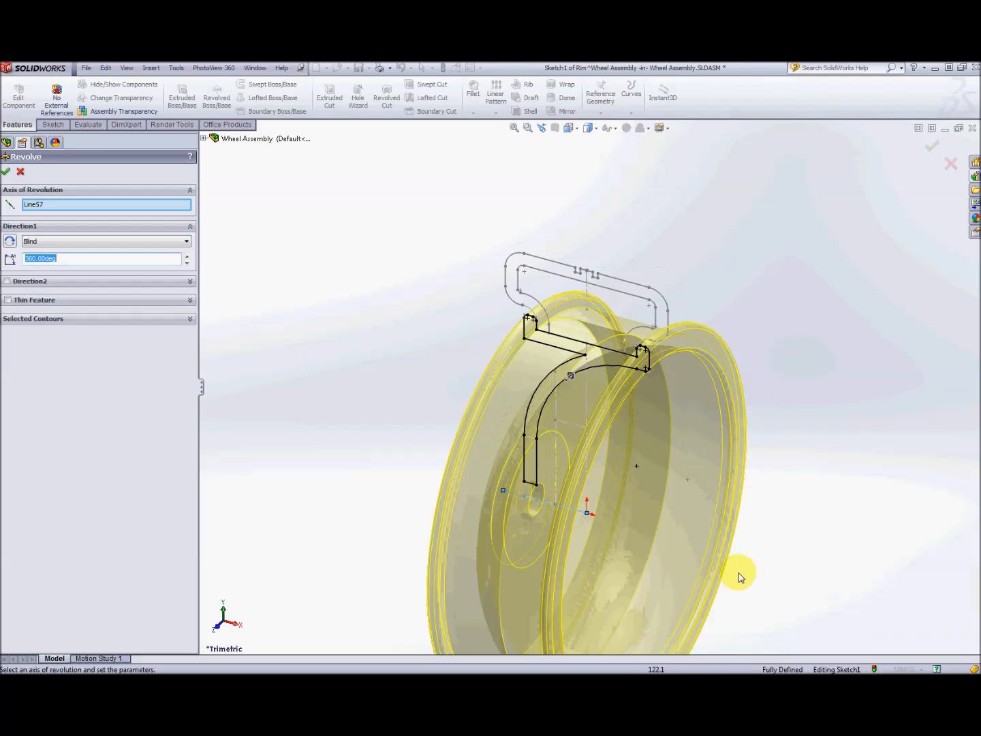
left_click(5, 176)
Start a new sketch on the Right Plane of the Rim part.
middle_click_drag(408, 355, 508, 391)
scroll(488, 447, "up", 3)
middle_click_drag(481, 485, 453, 470)
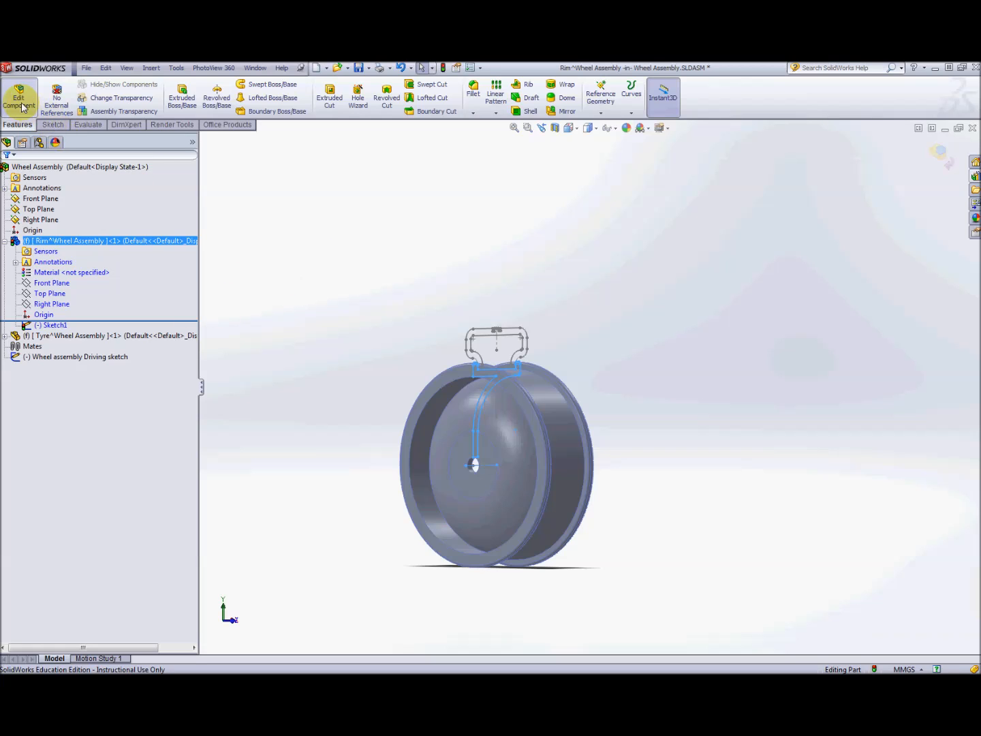
left_click(51, 304)
key("ctrl+8")
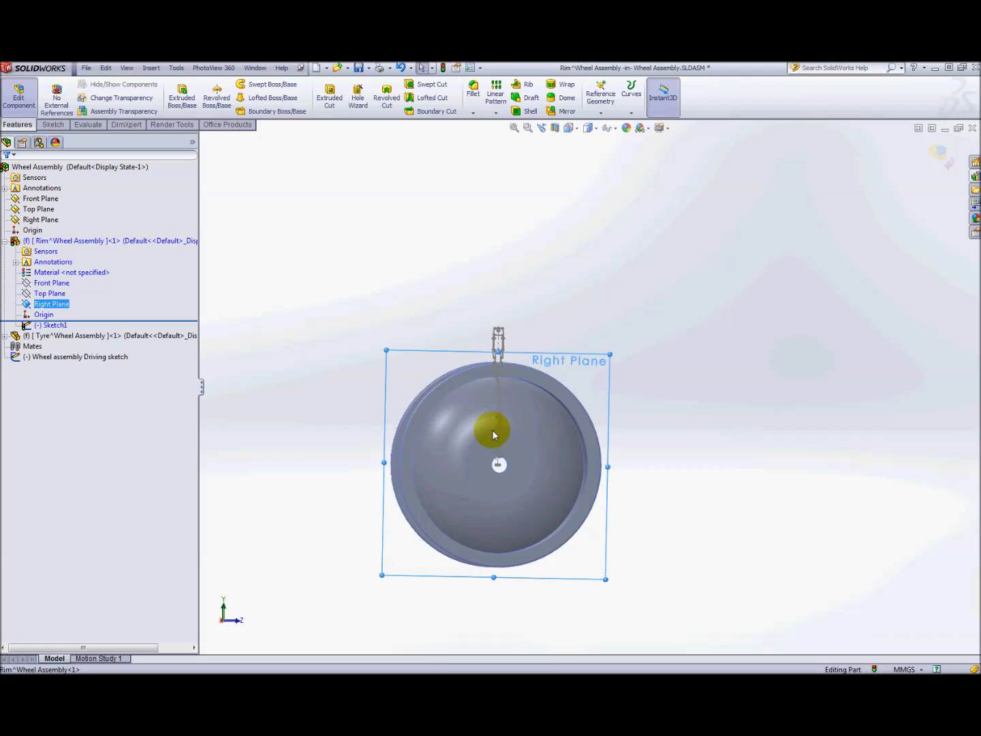
scroll(522, 445, "up", 2)
scroll(571, 398, "down", 2)
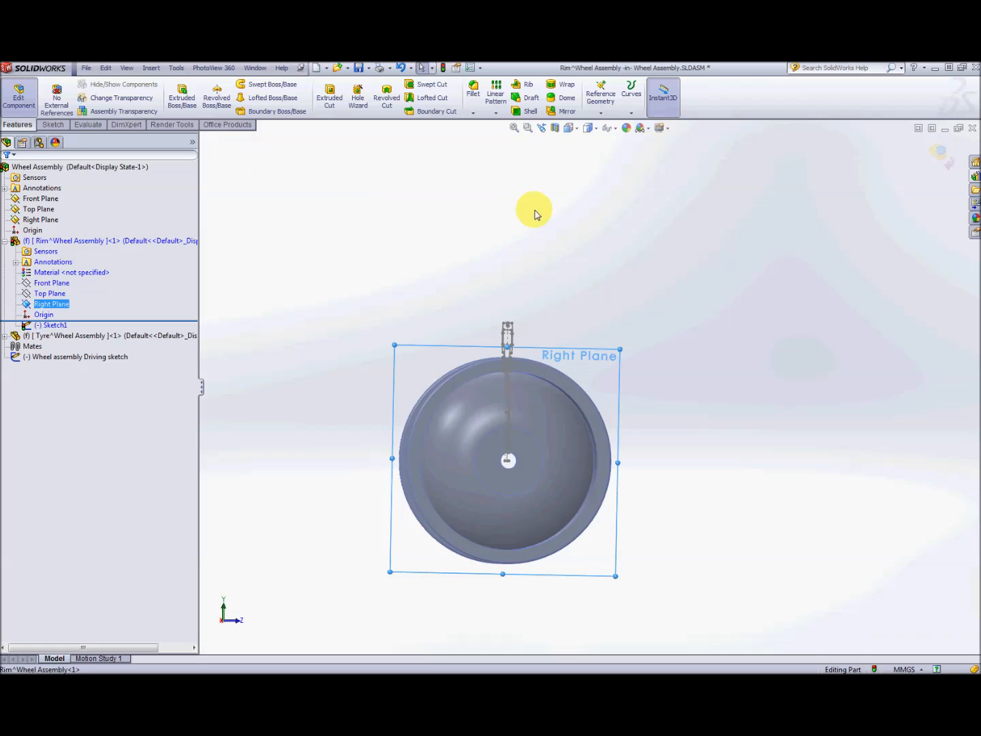
key("ctrl+1")
middle_click_drag(396, 218, 511, 213)
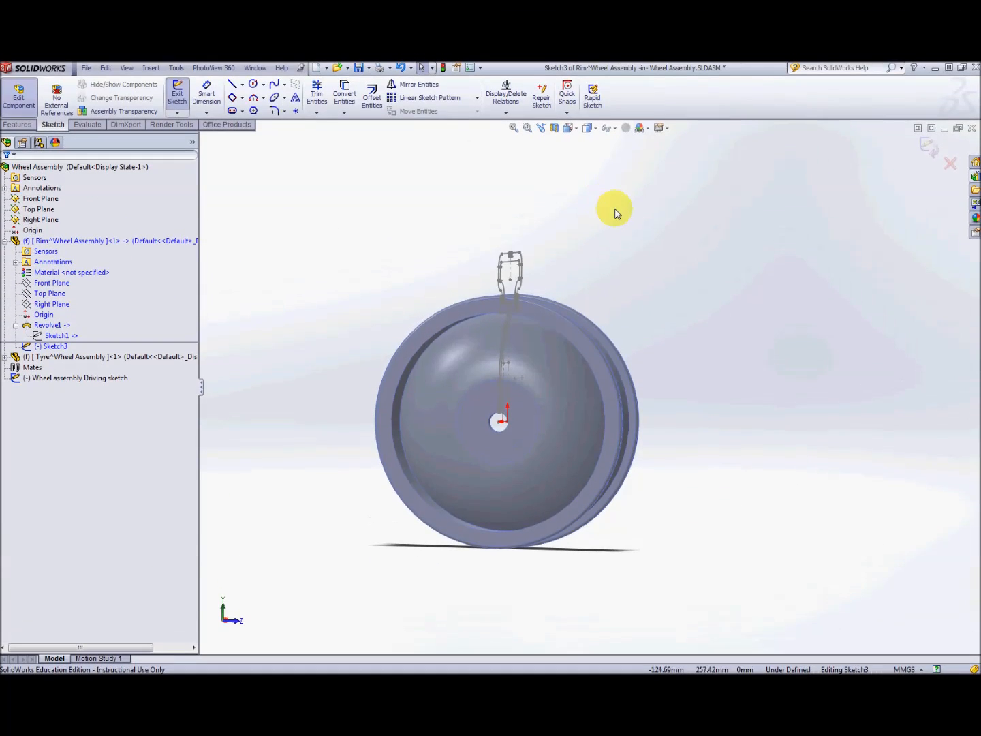
key("space")
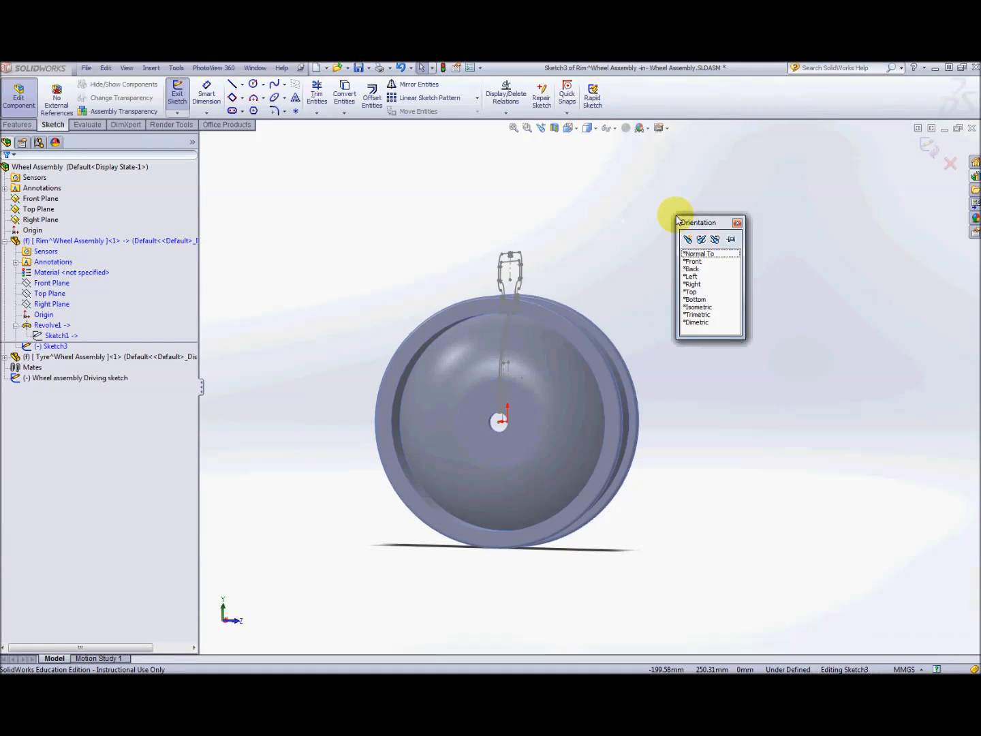
left_click(697, 261)
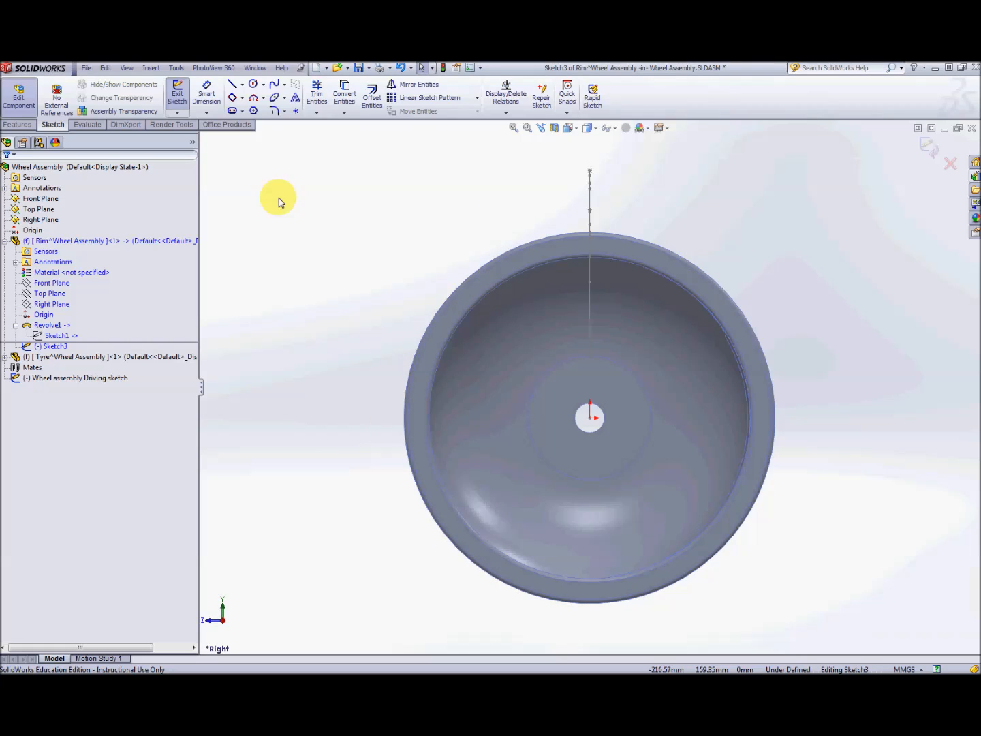
Sketch a tilted ellipse about 71 mm long and 31 mm wide above the origin, within the rim's dished face.
left_click(276, 100)
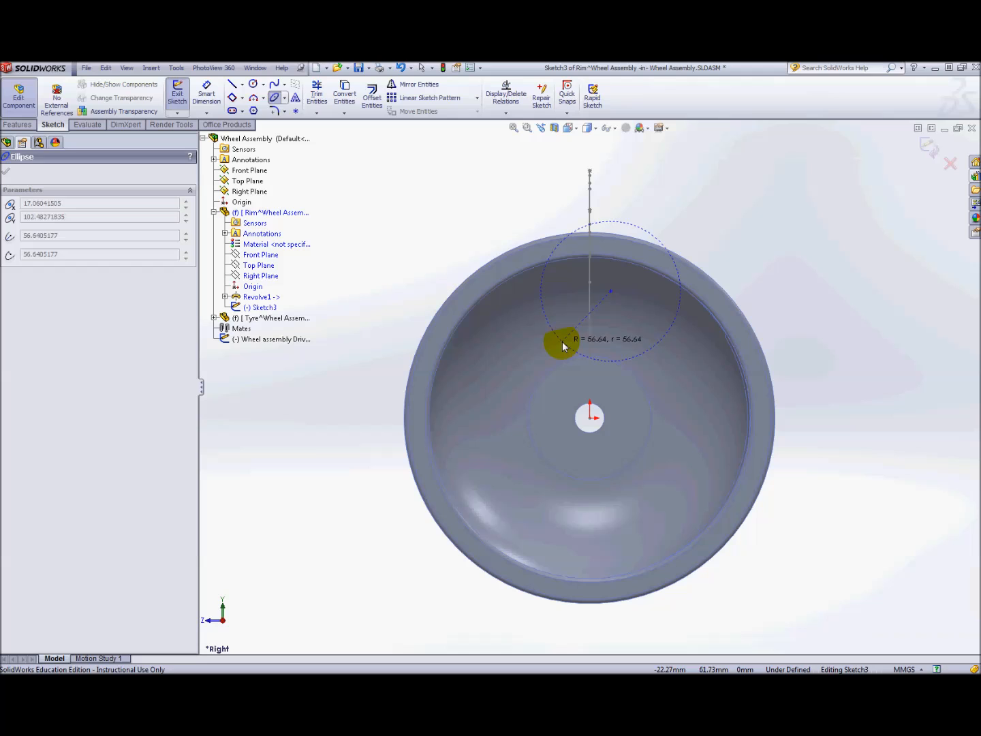
left_click(581, 278)
key("Escape")
left_click_drag(610, 289, 611, 323)
left_click(618, 335)
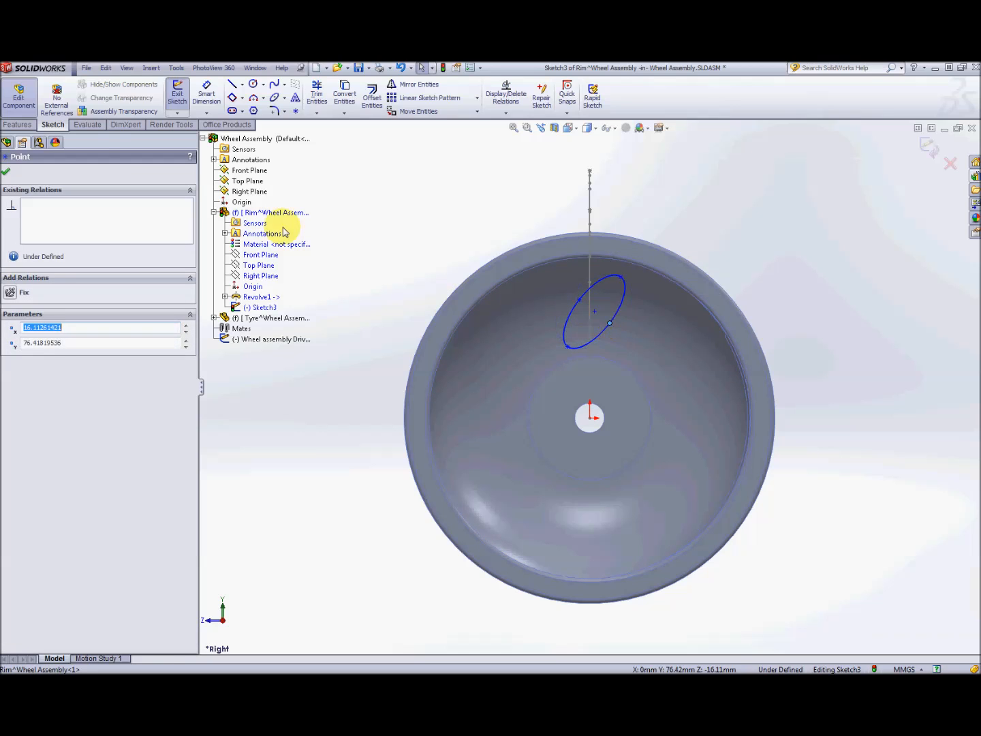
Draw construction centerlines across the ellipse along its major and minor axes.
left_click(242, 83)
left_click(259, 109)
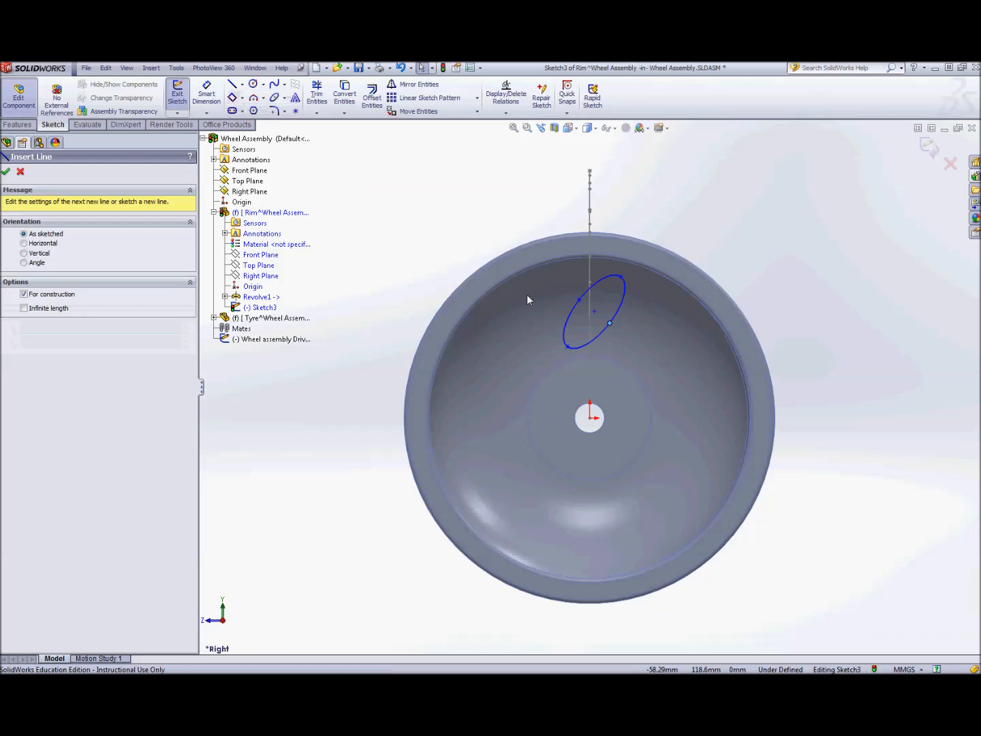
left_click(572, 344)
left_click(618, 276)
mouse_move(579, 300)
left_mouse_down()
mouse_move(621, 331)
mouse_move(610, 323)
left_mouse_up()
Draw a centerline from the ellipse's centre to the origin and constrain it vertical.
left_click(595, 311)
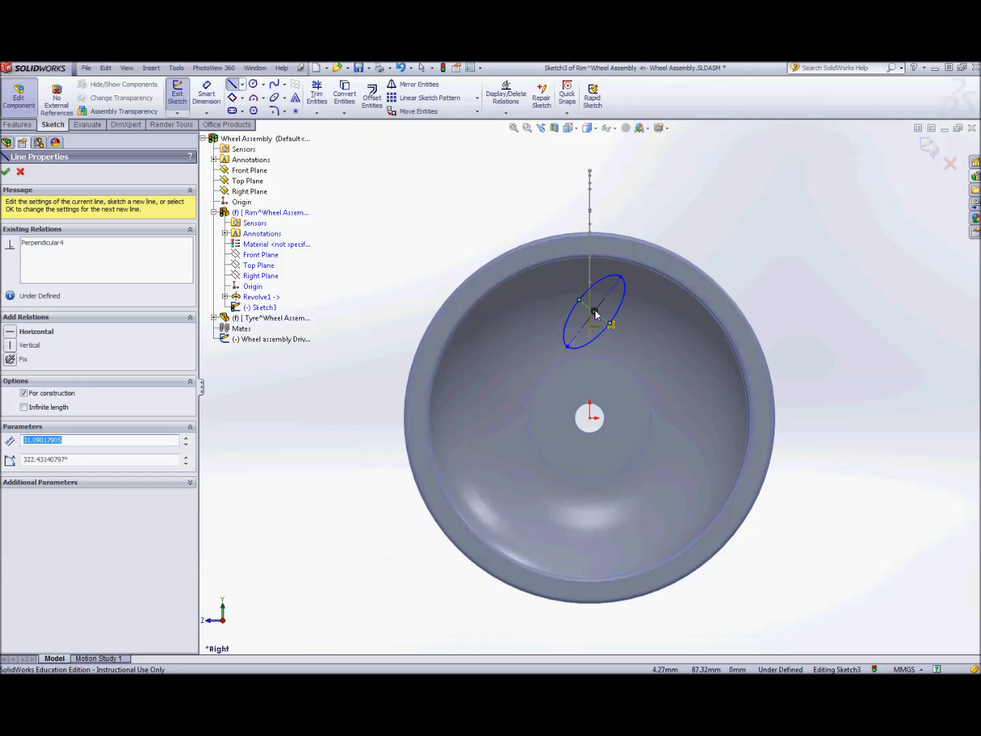
double_click(590, 418)
left_click(12, 347)
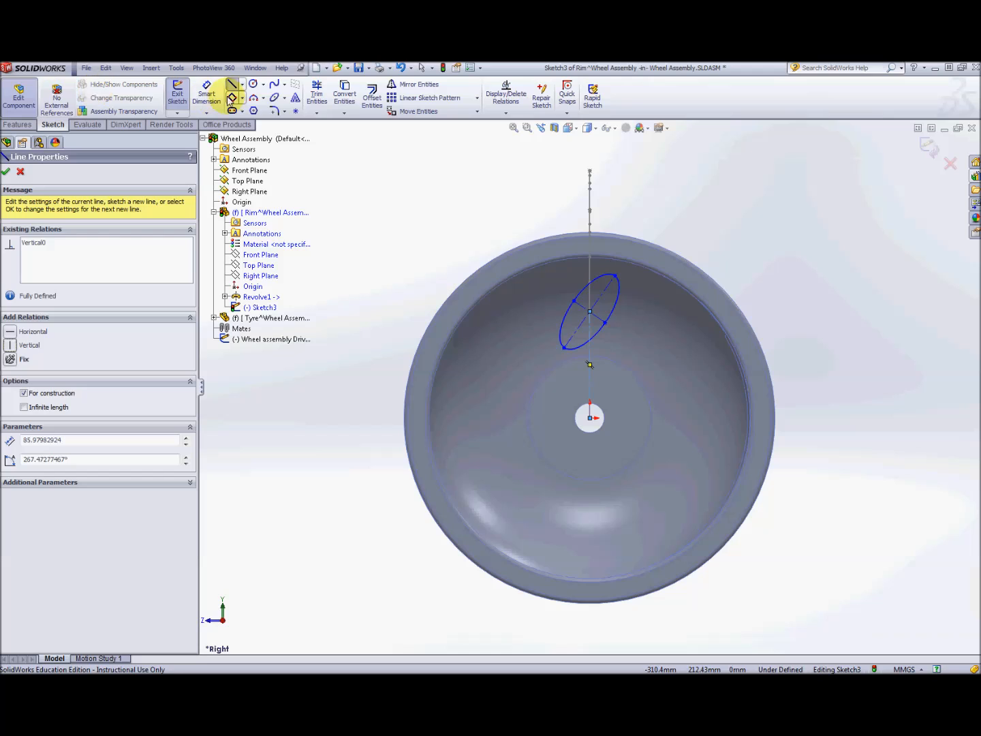
Dimension the angle between the ellipse's major axis and the vertical centerline as 45 degrees.
left_click(215, 89)
left_click(578, 339)
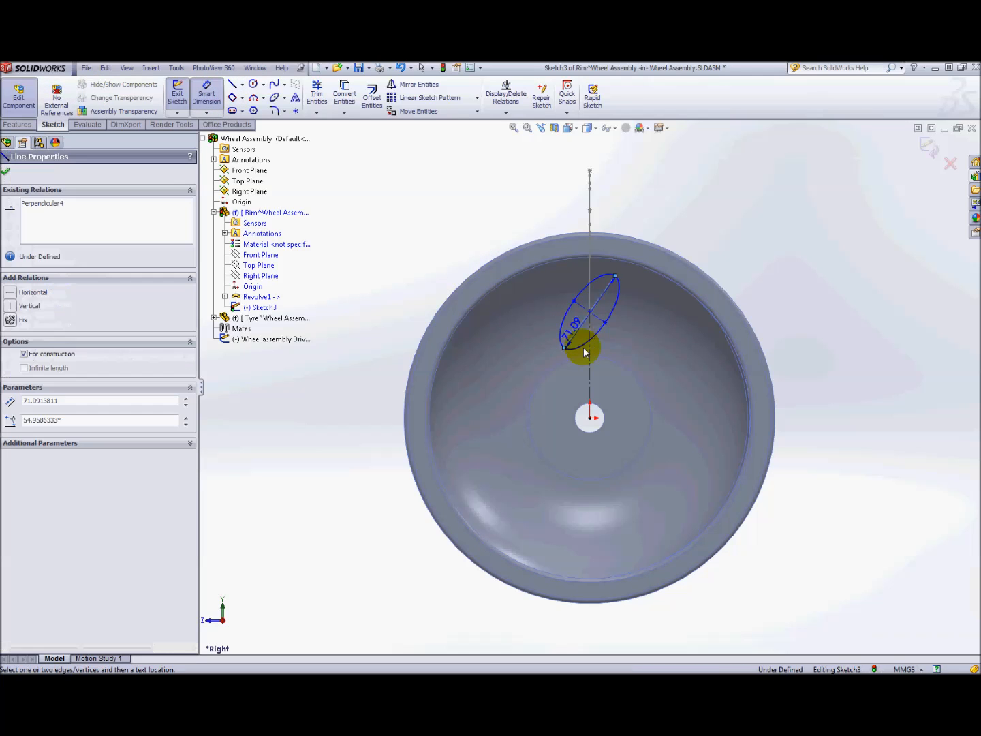
left_click(590, 352)
left_click(480, 599)
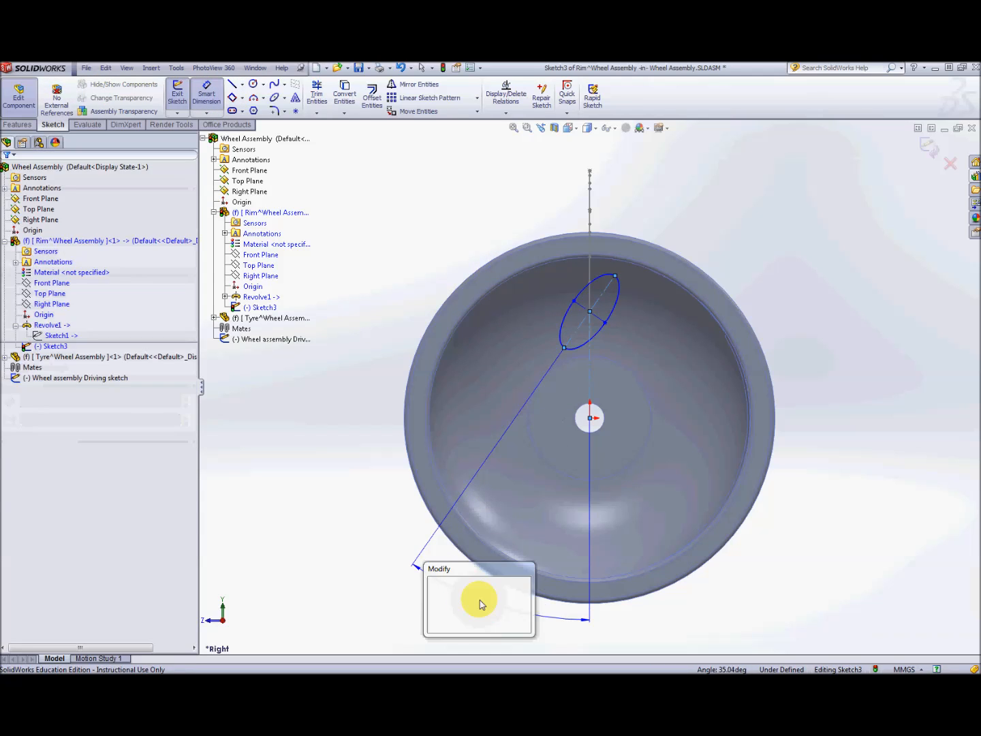
type("45")
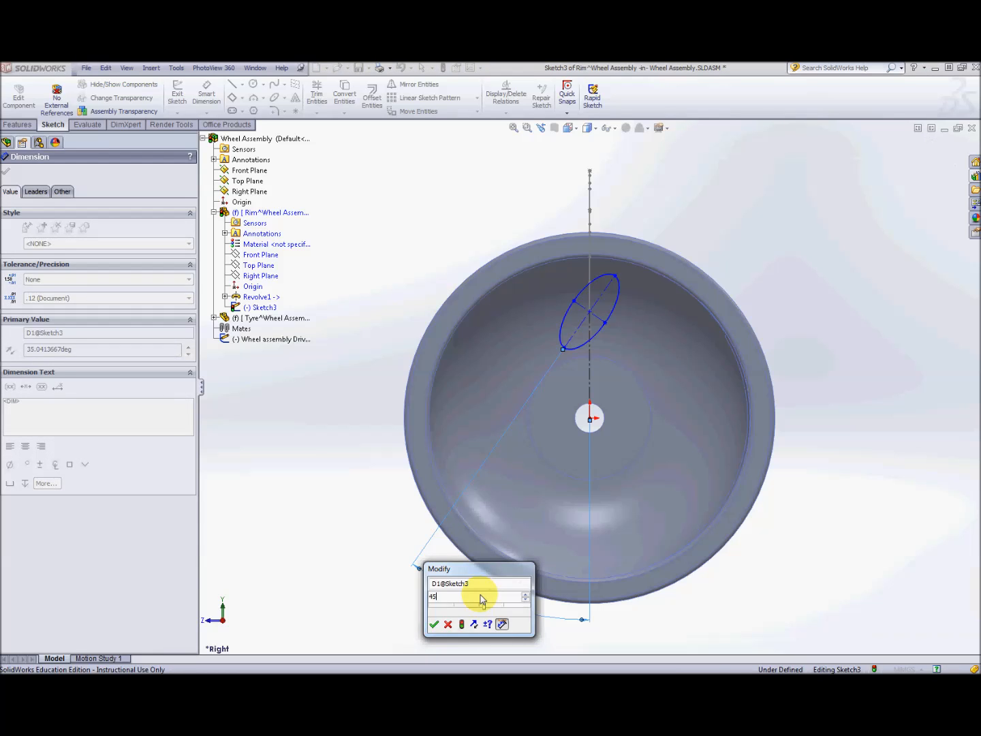
key("Return")
Dimension the ellipse's minor axis as 30 mm.
left_click(576, 298)
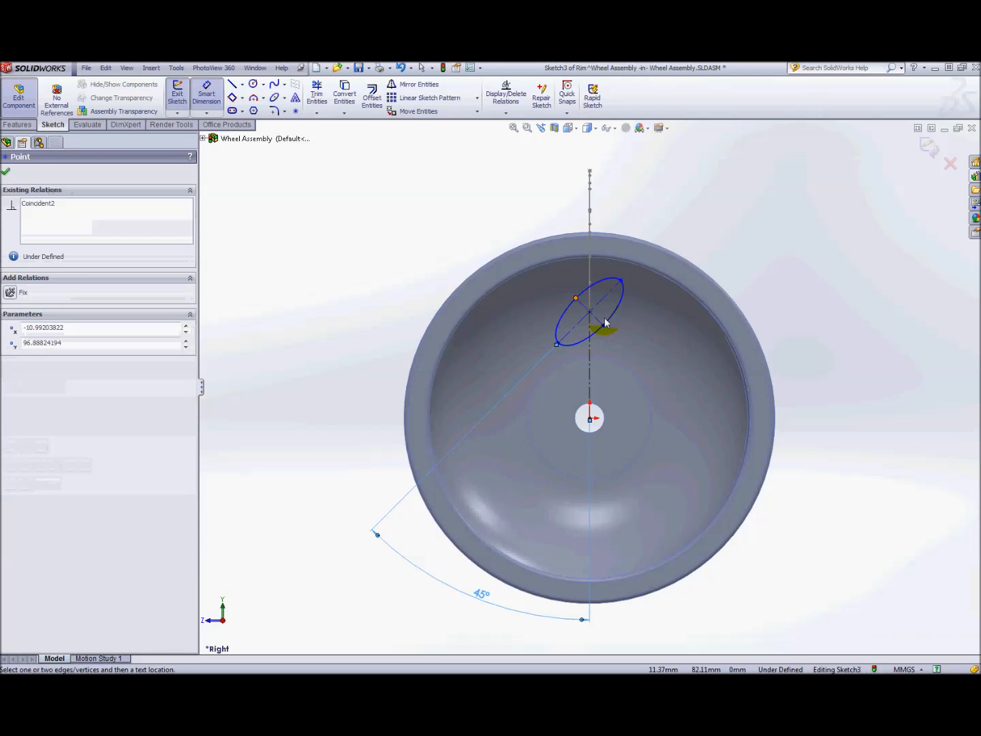
left_click(605, 323)
left_click(695, 218)
type("30")
key("Return")
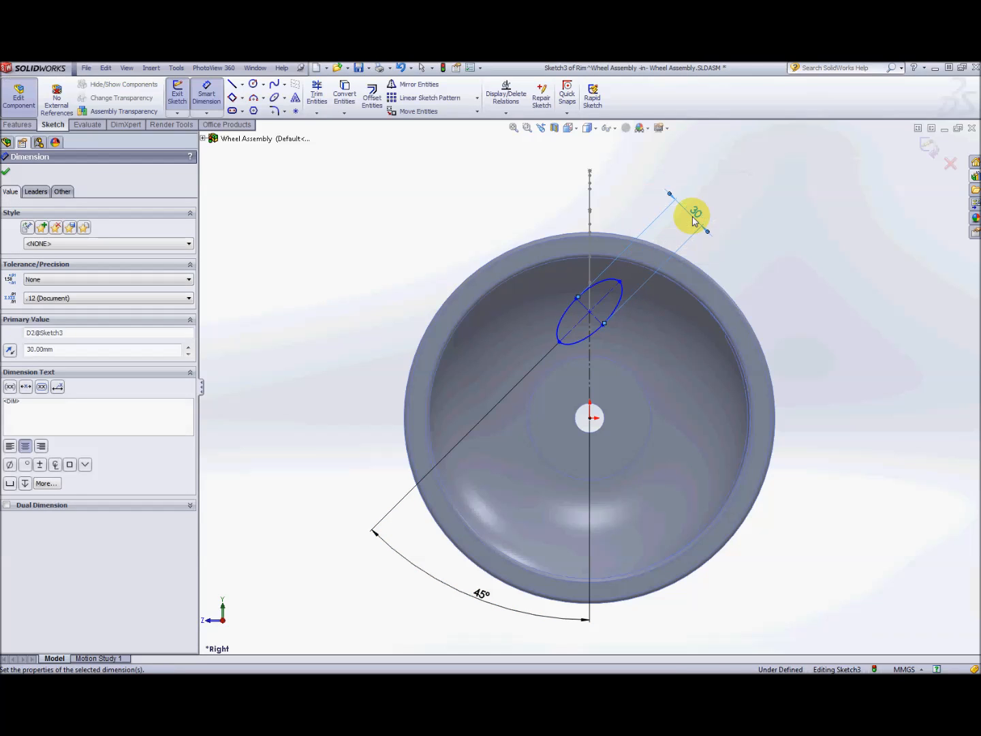
Dimension the ellipse's major axis as 70 mm.
left_click(621, 282)
left_click(561, 342)
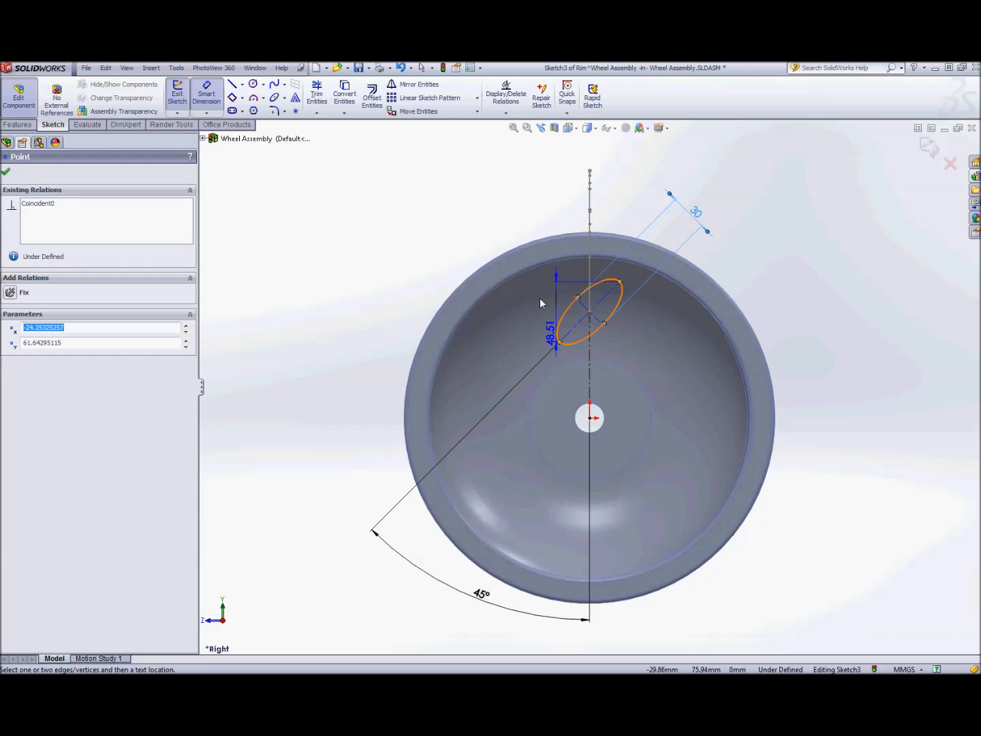
left_click(477, 230)
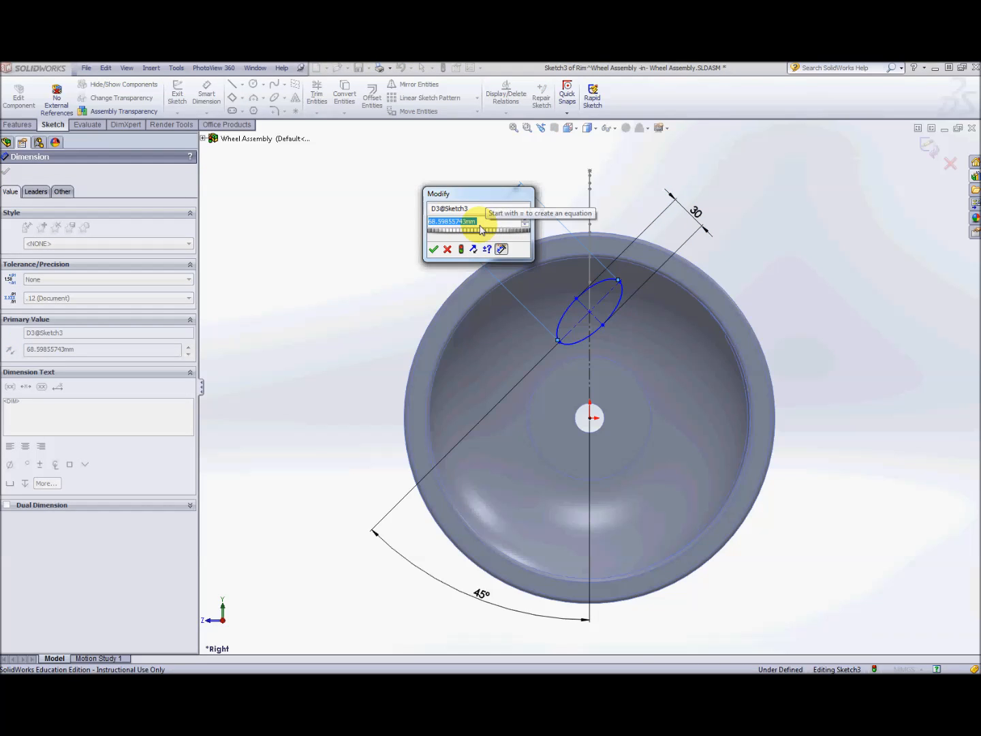
type("70")
key("Return")
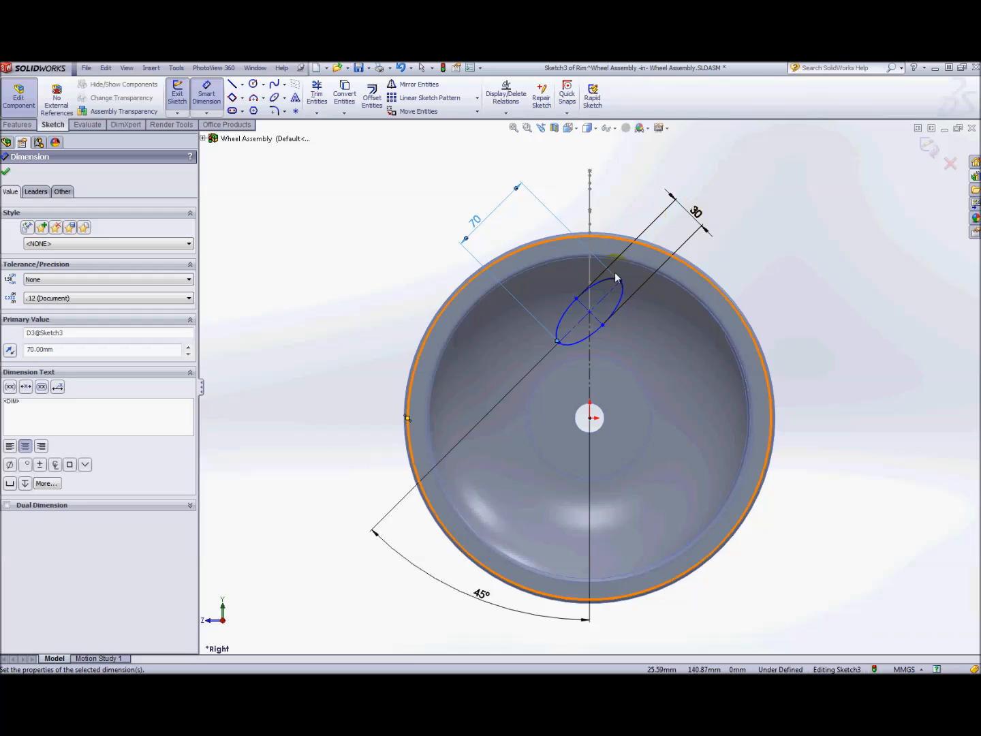
Dimension the vertical centerline between the ellipse's centre and the origin as 85 mm.
left_click(592, 353)
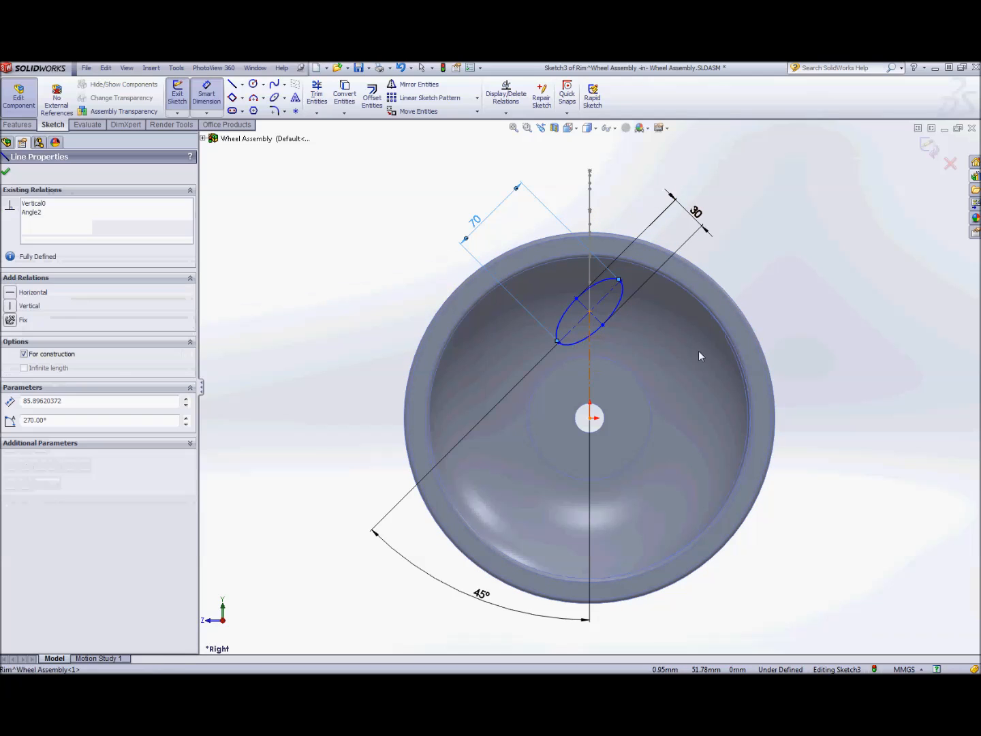
left_click(829, 349)
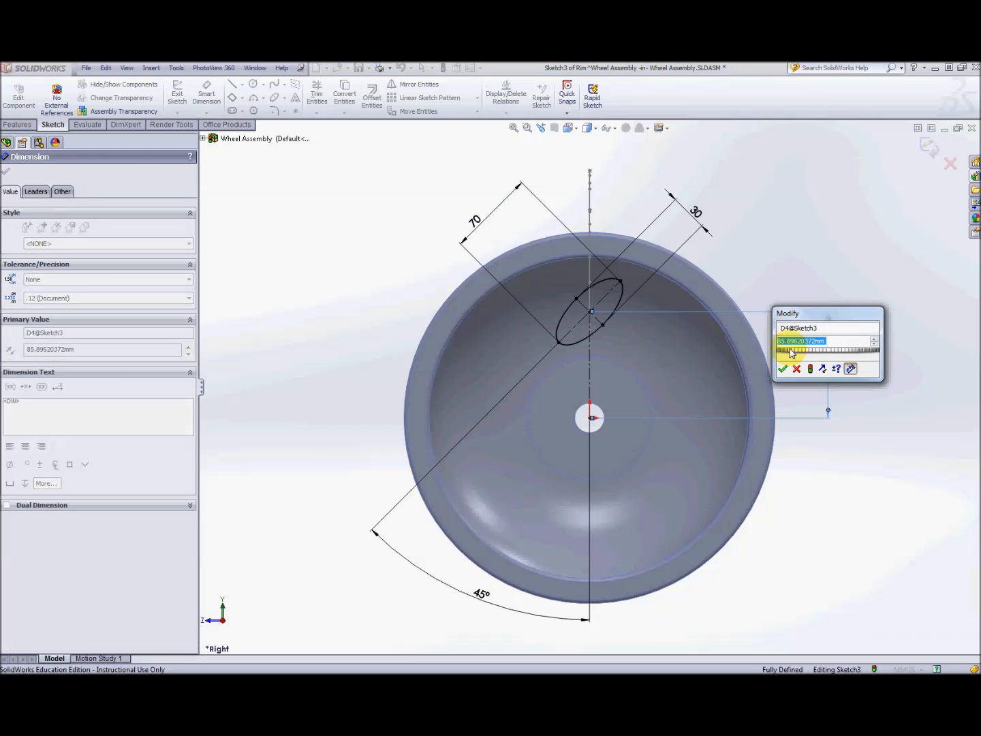
type("85")
key("Return")
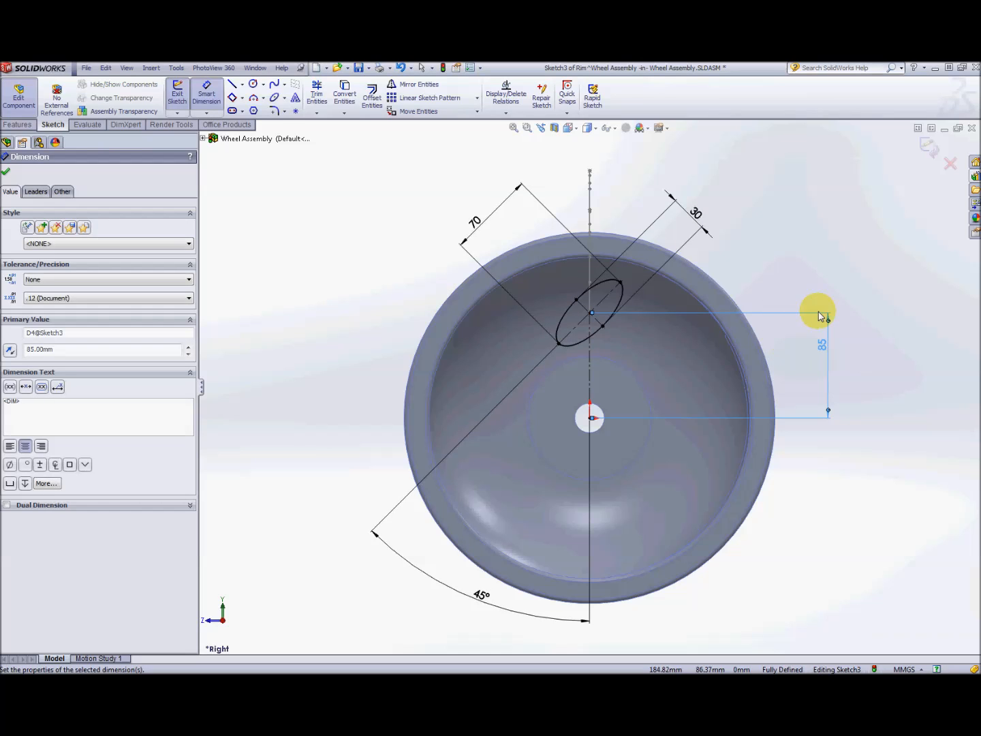
Create an Extruded Cut of the ellipse through the rim, Through All in both directions.
left_click(21, 128)
left_click(329, 94)
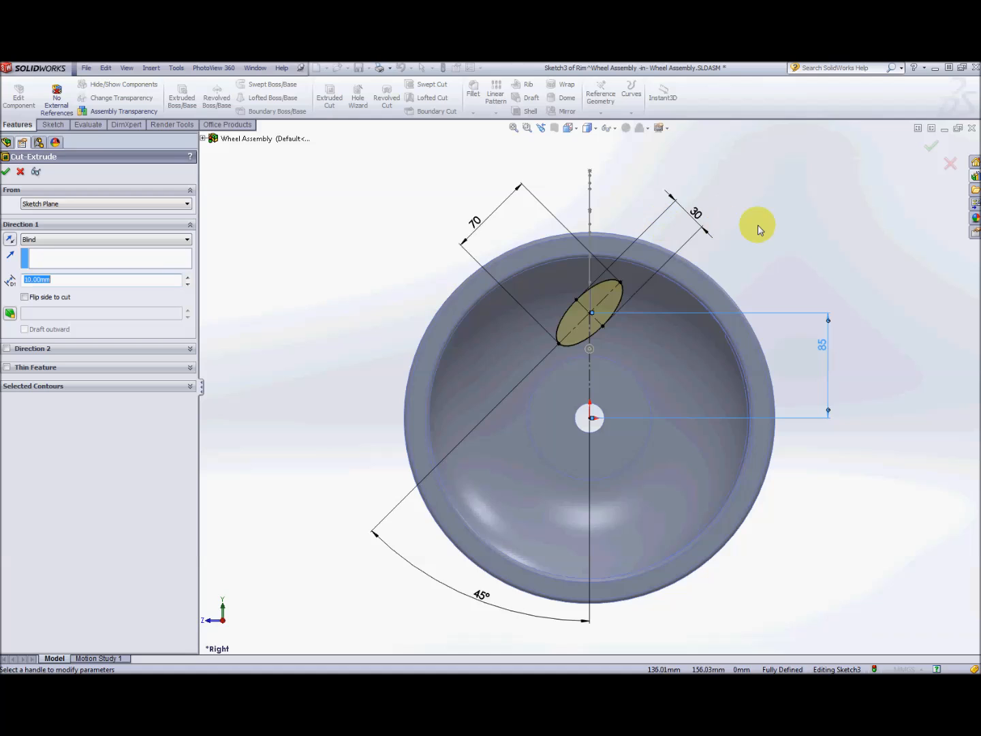
middle_click_drag(791, 328, 764, 328)
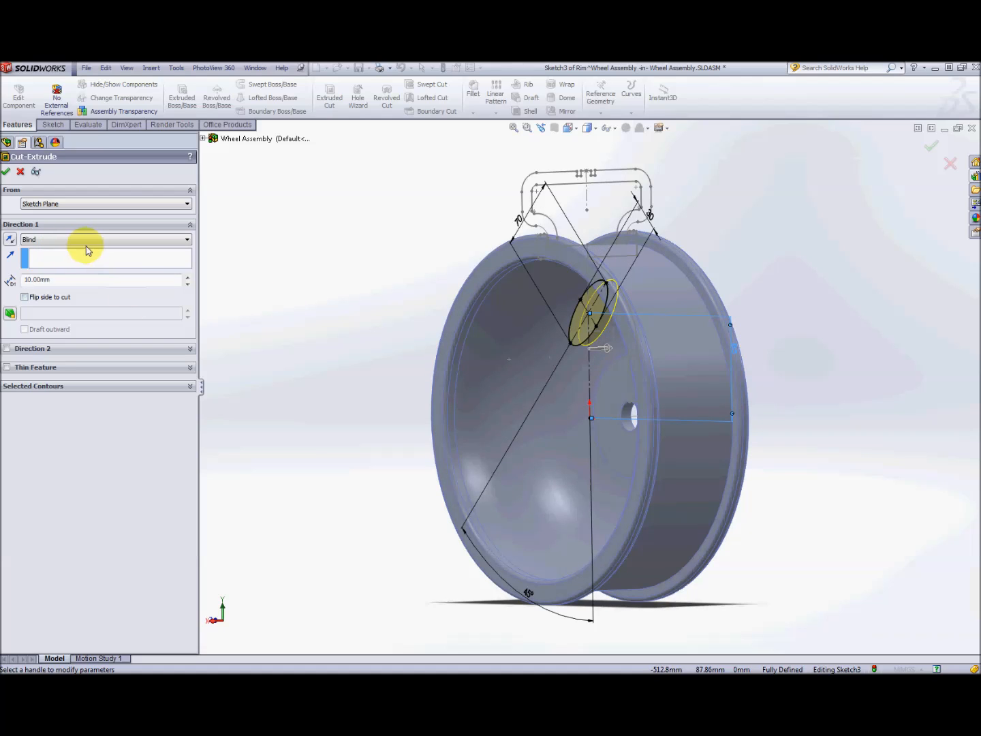
left_click(157, 241)
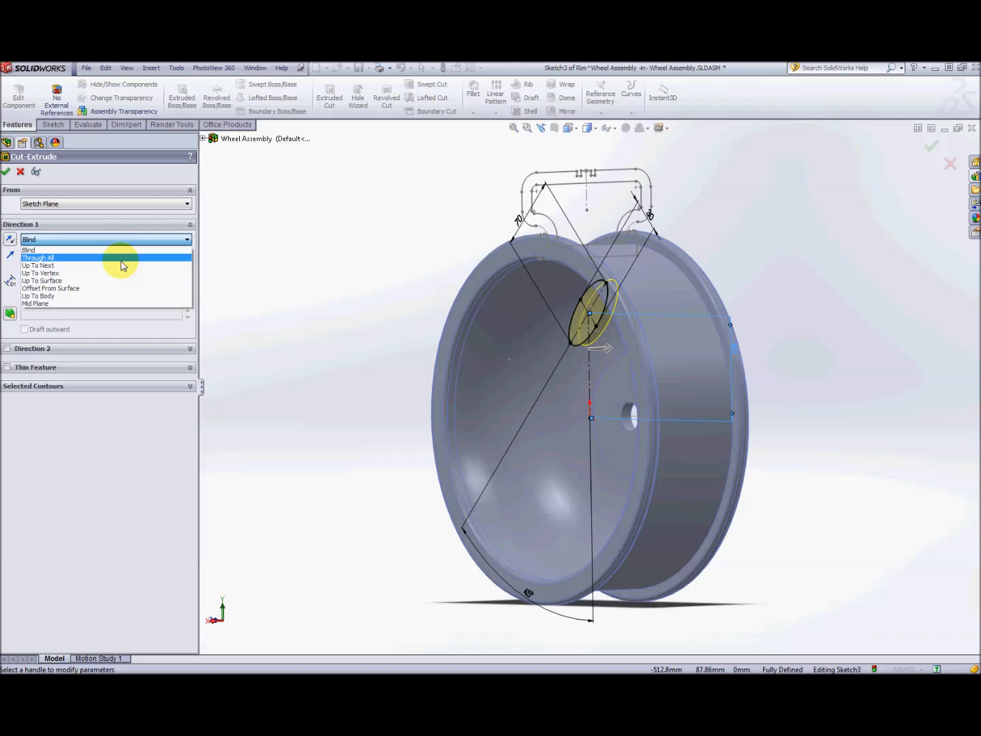
left_click(121, 257)
left_click(8, 330)
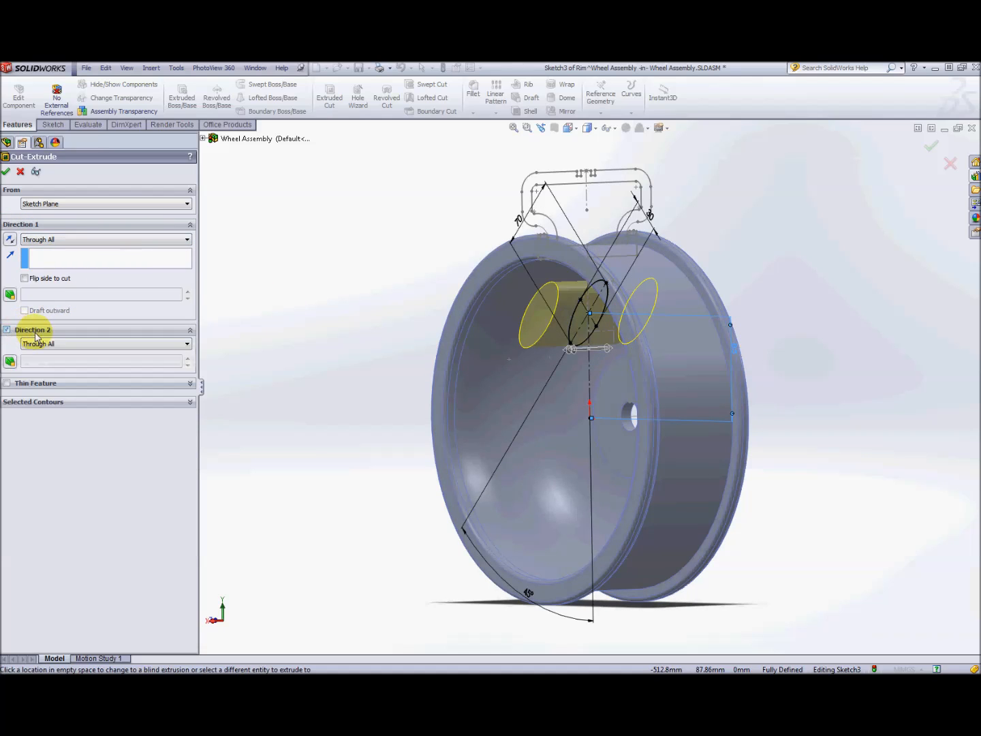
left_click(6, 171)
Set up a Circular Pattern of the elliptical cut, using the rim's outer cylindrical face as the direction reference.
middle_click_drag(623, 270, 737, 274)
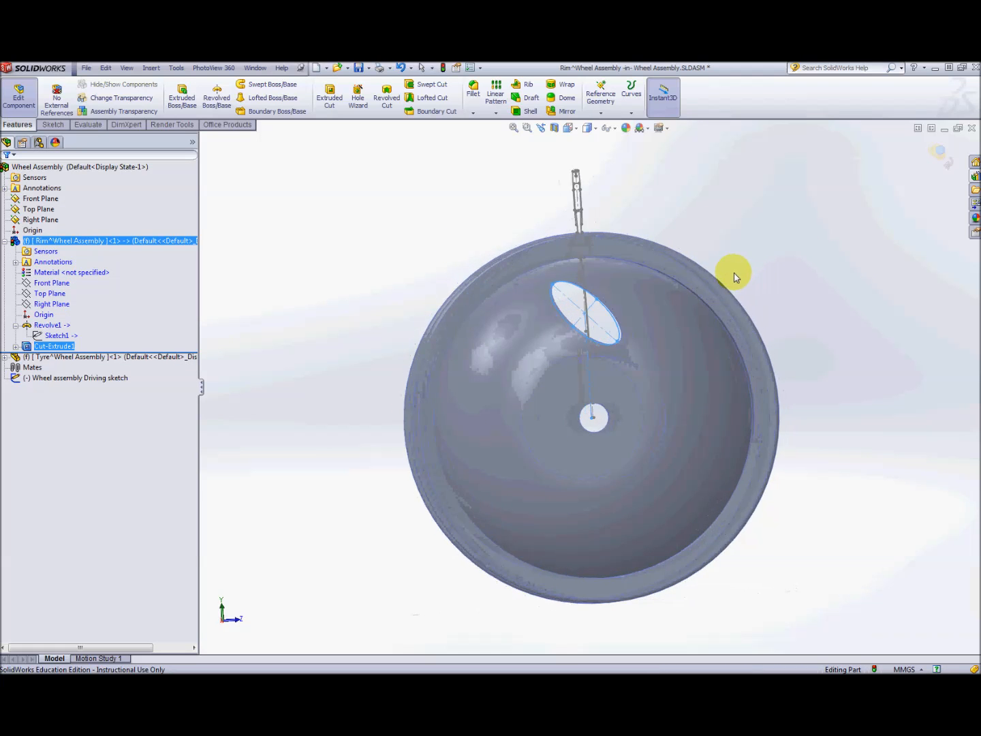
scroll(671, 325, "up", 3)
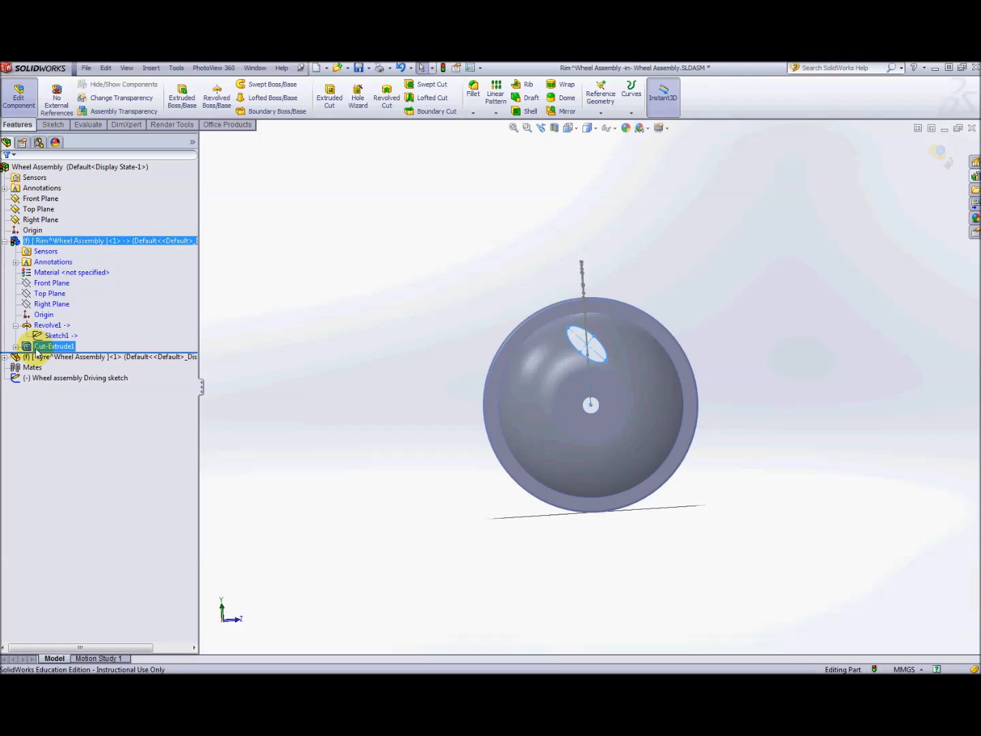
left_click(496, 113)
left_click(506, 136)
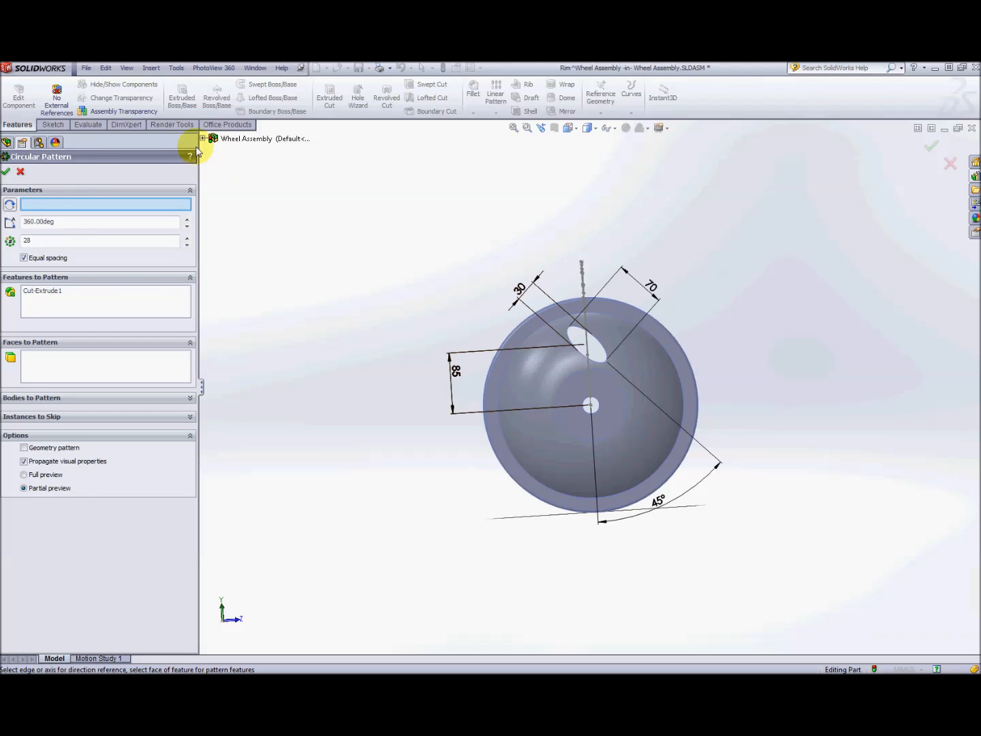
middle_click_drag(675, 320, 559, 357)
scroll(580, 350, "down", 6)
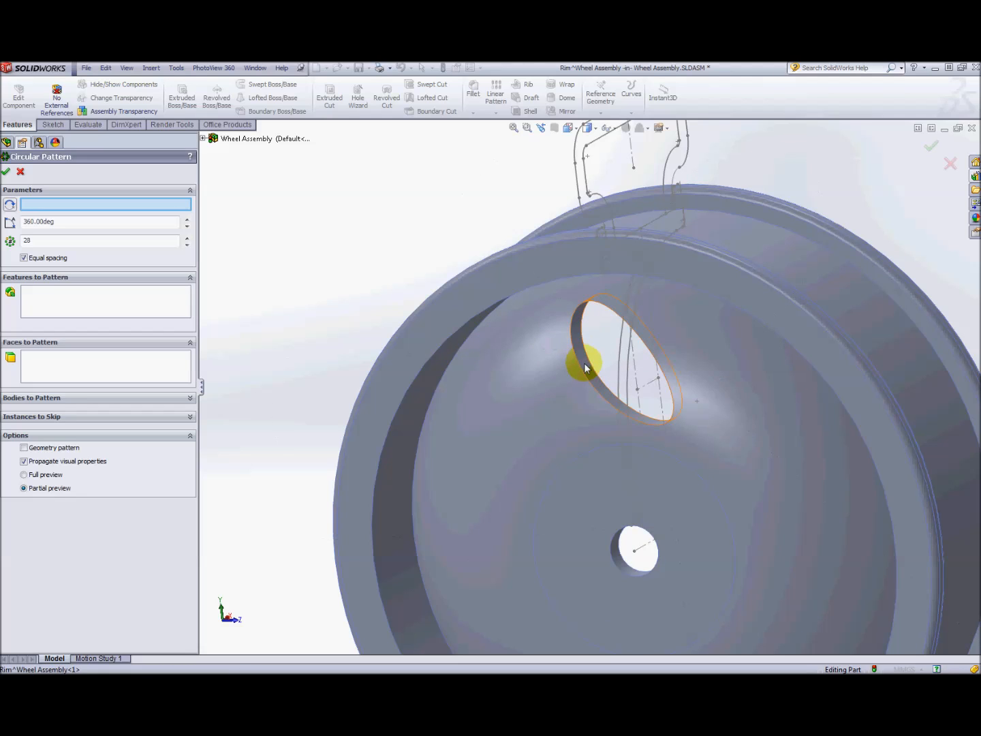
left_click(586, 368)
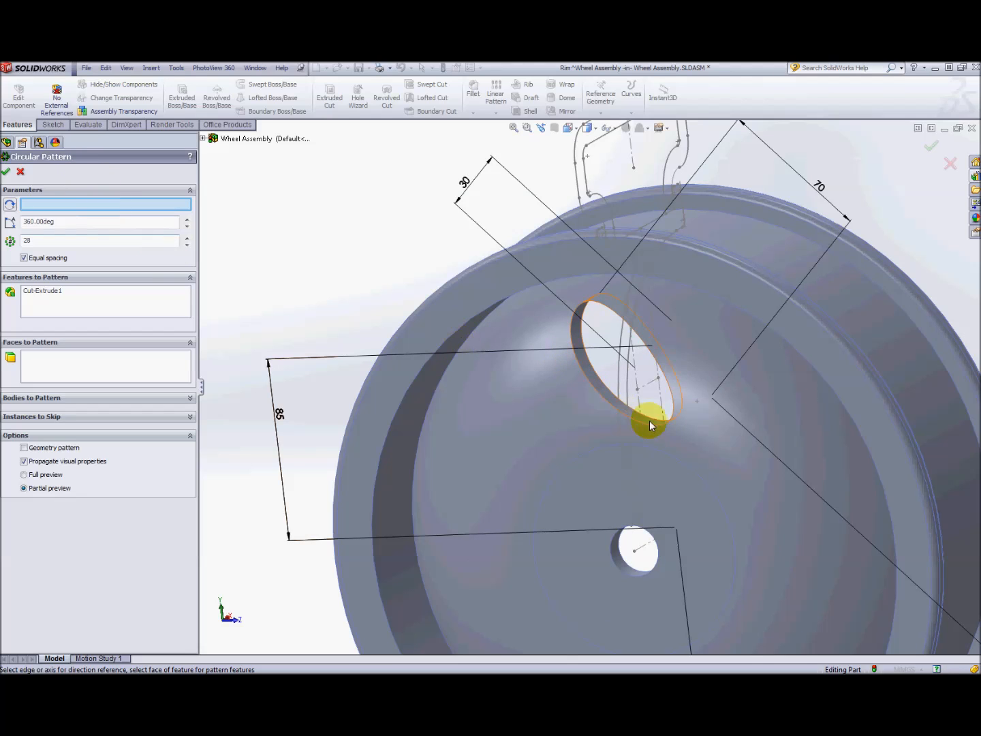
scroll(628, 415, "up", 3)
left_click(791, 411)
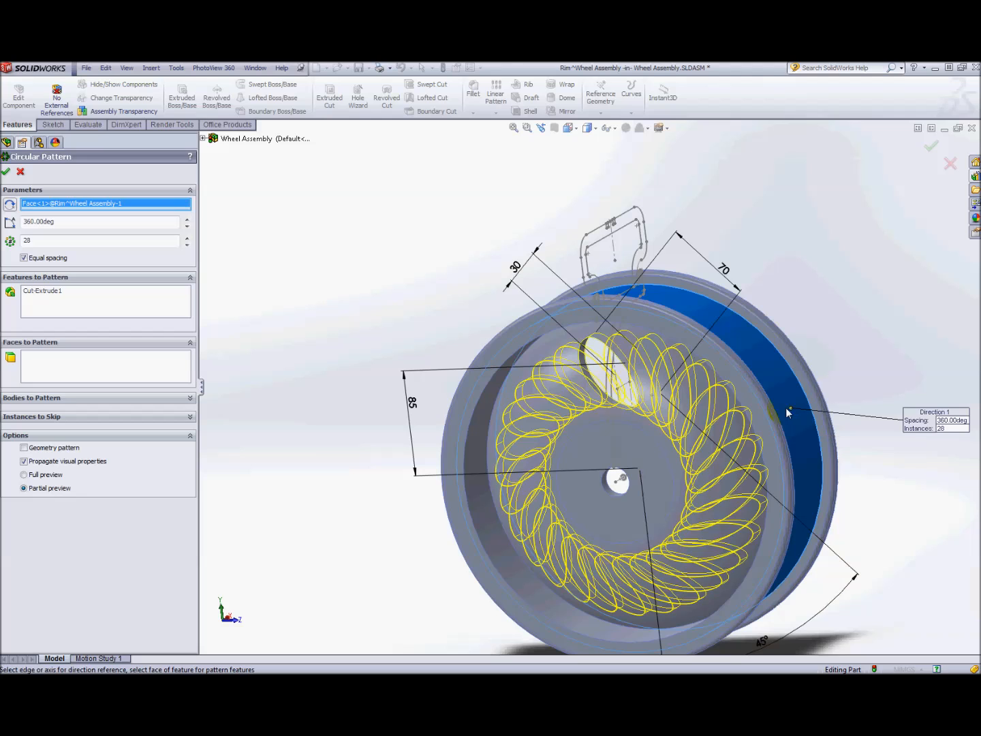
middle_click_drag(778, 402, 762, 388)
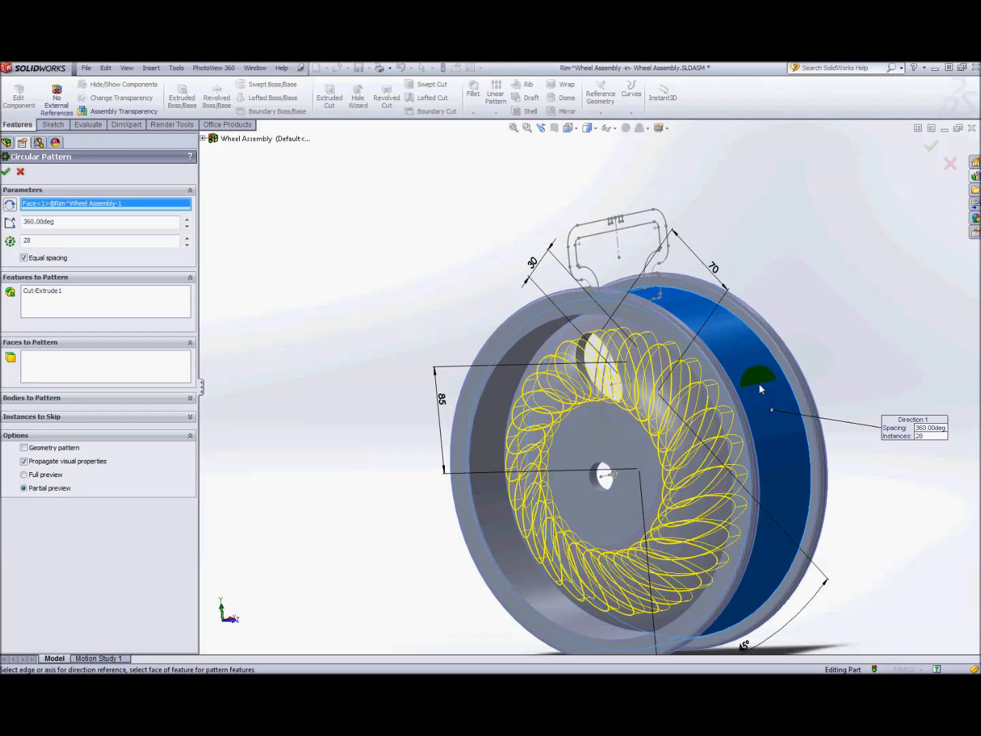
Set the pattern to 7 equally spaced instances over 360 degrees and create it.
left_click(187, 237)
left_click(187, 237)
left_click(187, 237)
left_click(187, 236)
left_click(187, 236)
left_click(187, 236)
left_click(187, 236)
left_click(187, 246)
left_click(186, 245)
left_click(187, 246)
left_click(186, 246)
left_click(186, 245)
left_click(186, 245)
left_click(186, 245)
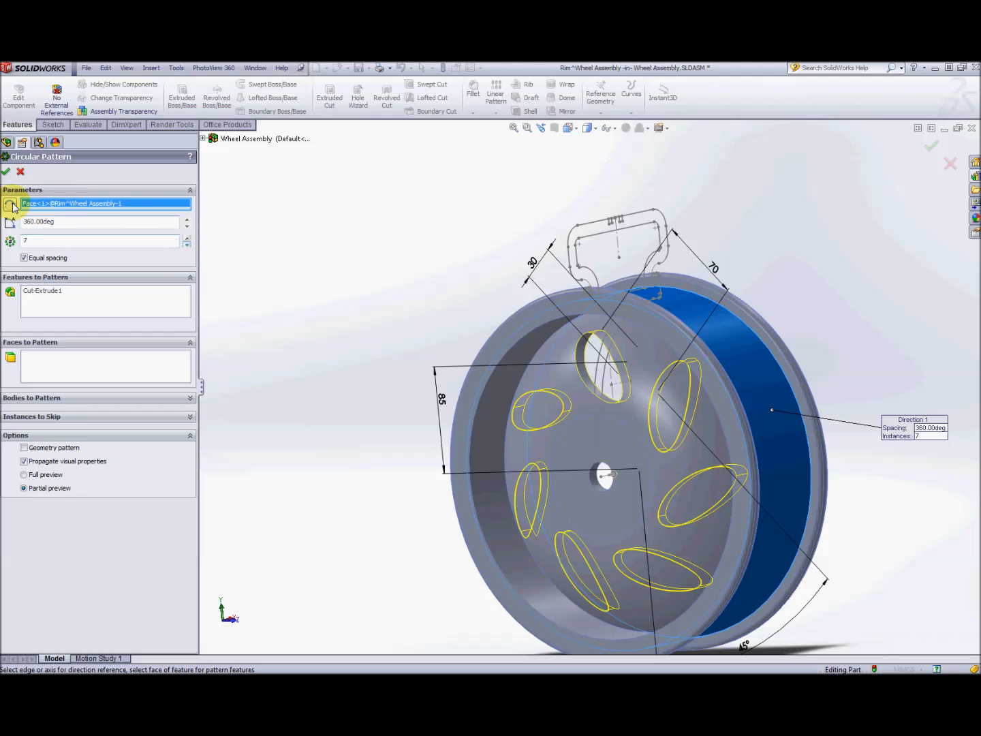
left_click(187, 237)
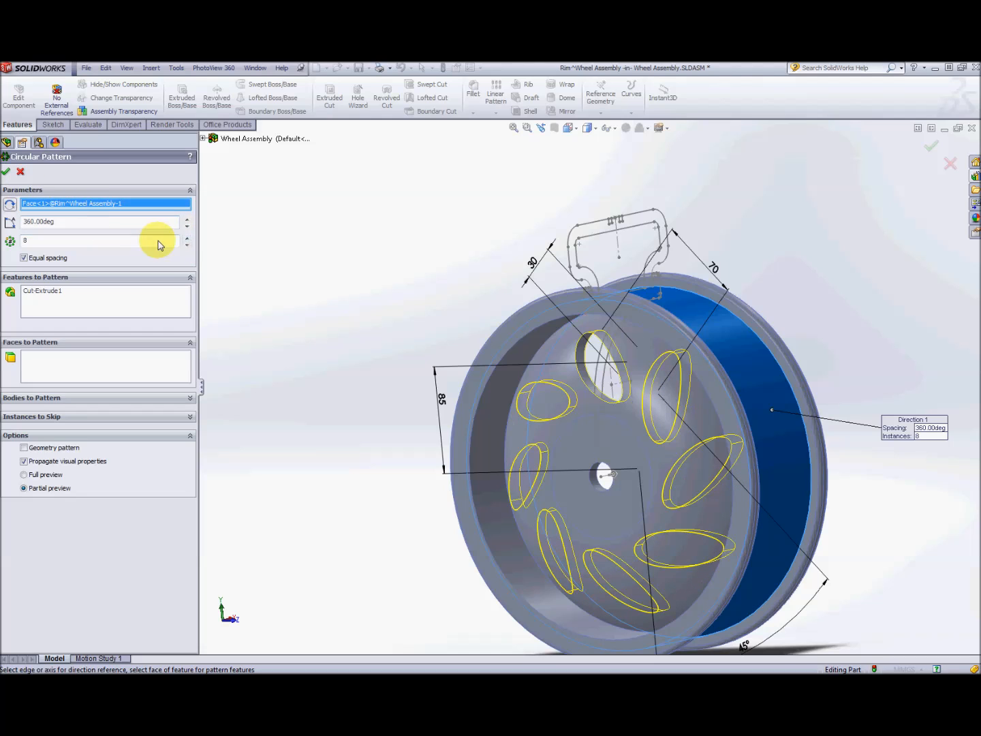
left_click(186, 244)
left_click(7, 172)
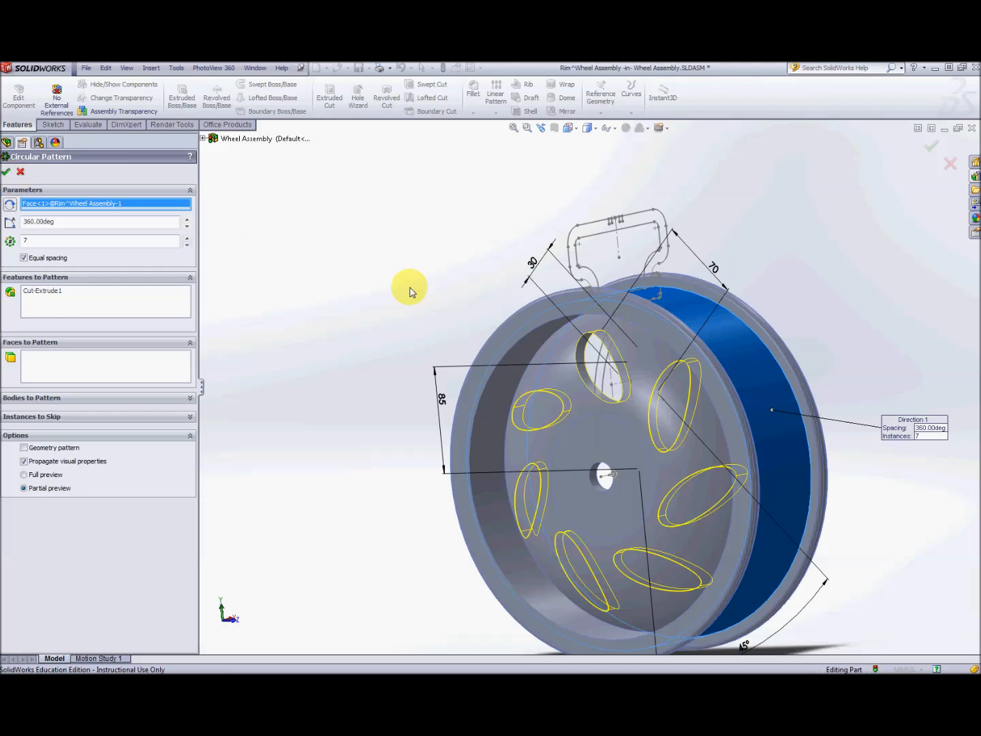
Start a new sketch on the flat circular face around the rim's centre hole.
middle_click_drag(506, 313, 678, 377)
scroll(675, 409, "up", 3)
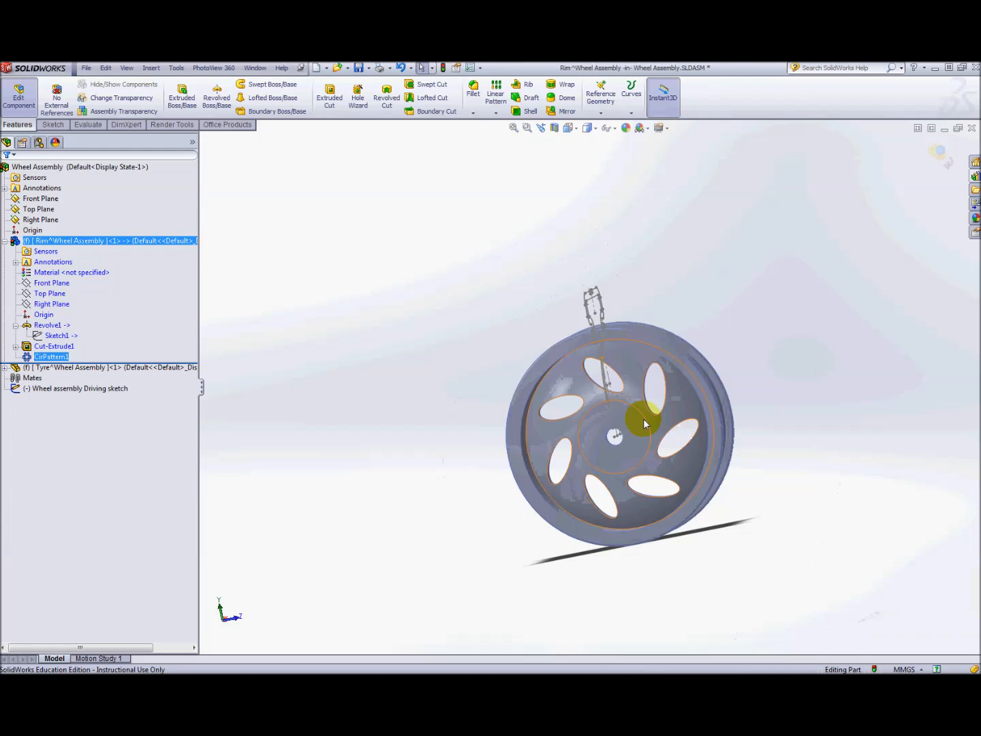
scroll(641, 414, "down", 5)
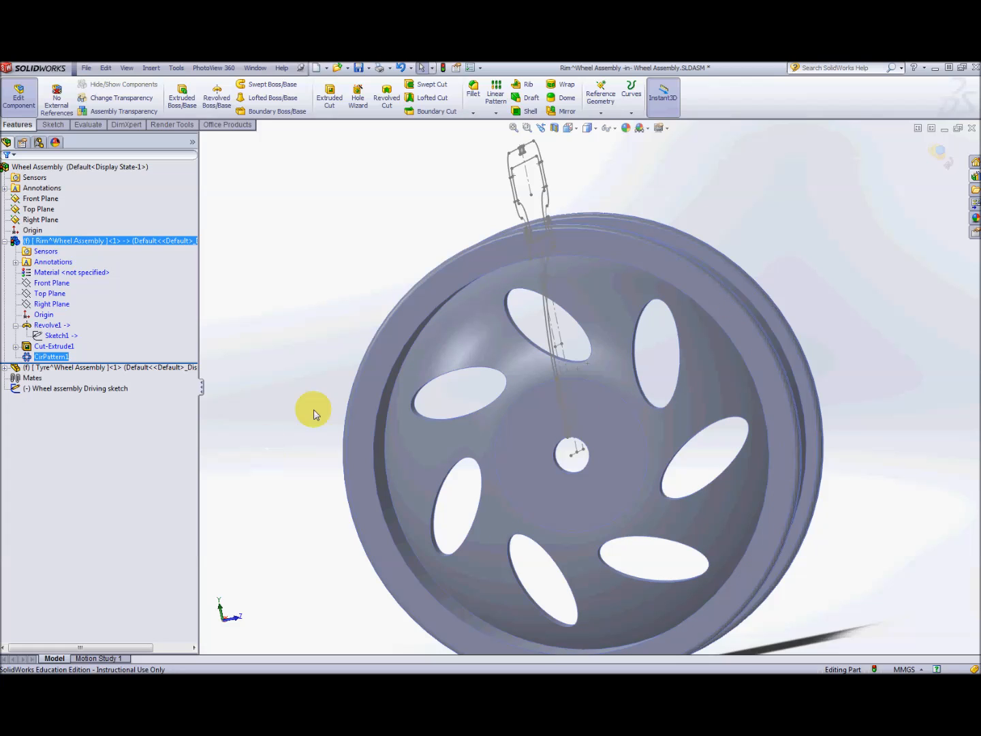
middle_click_drag(831, 332, 852, 344)
scroll(809, 356, "up", 3)
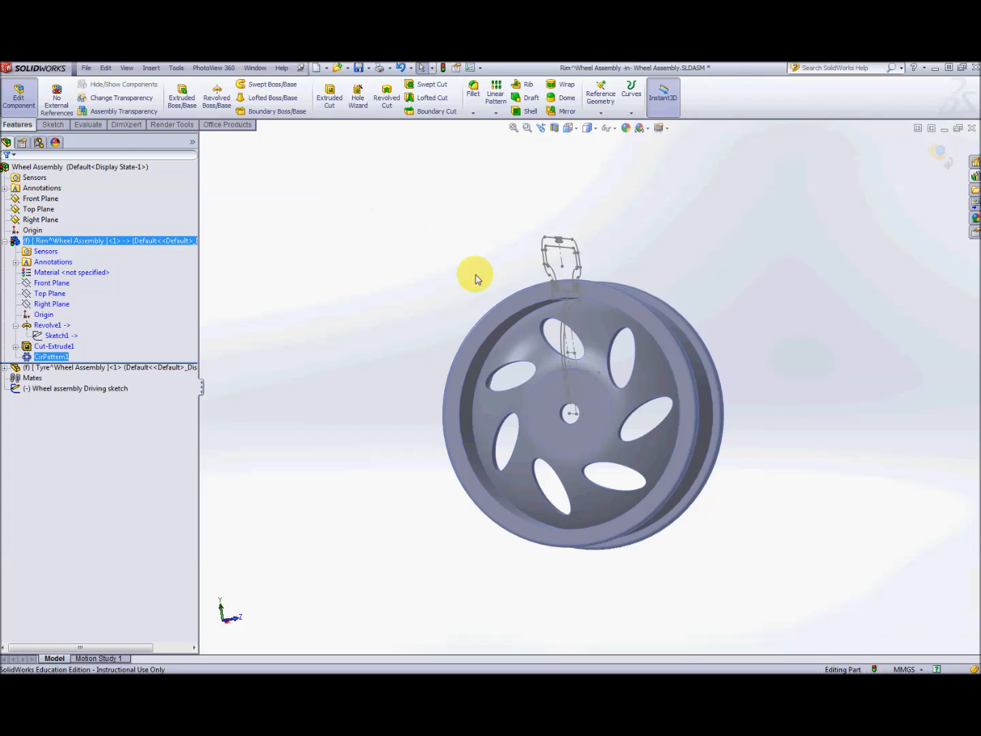
scroll(590, 402, "down", 3)
left_click(595, 414)
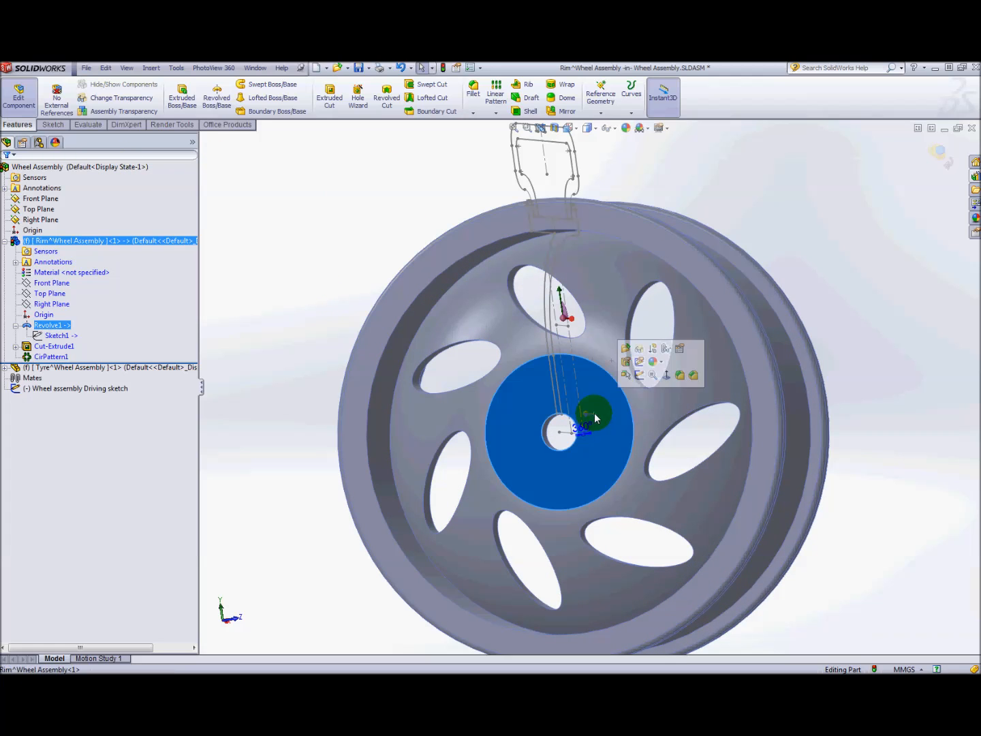
left_click(639, 375)
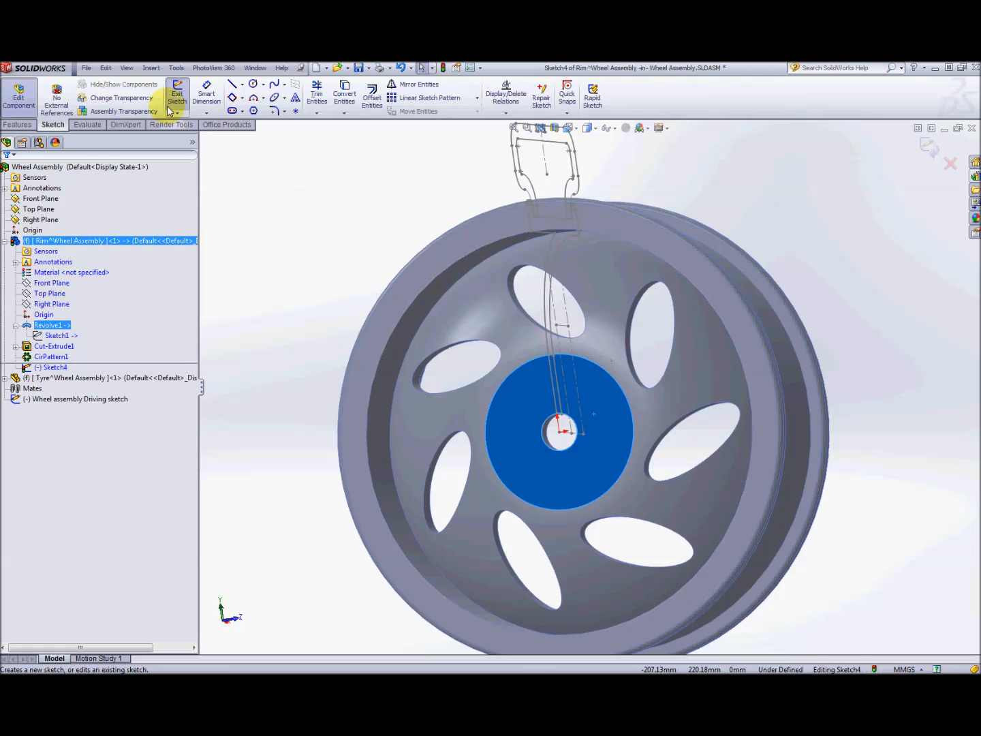
Sketch a circle about 12.5 mm in diameter on the hub face, centred directly above the origin.
left_click(253, 84)
middle_click_drag(565, 390, 586, 387)
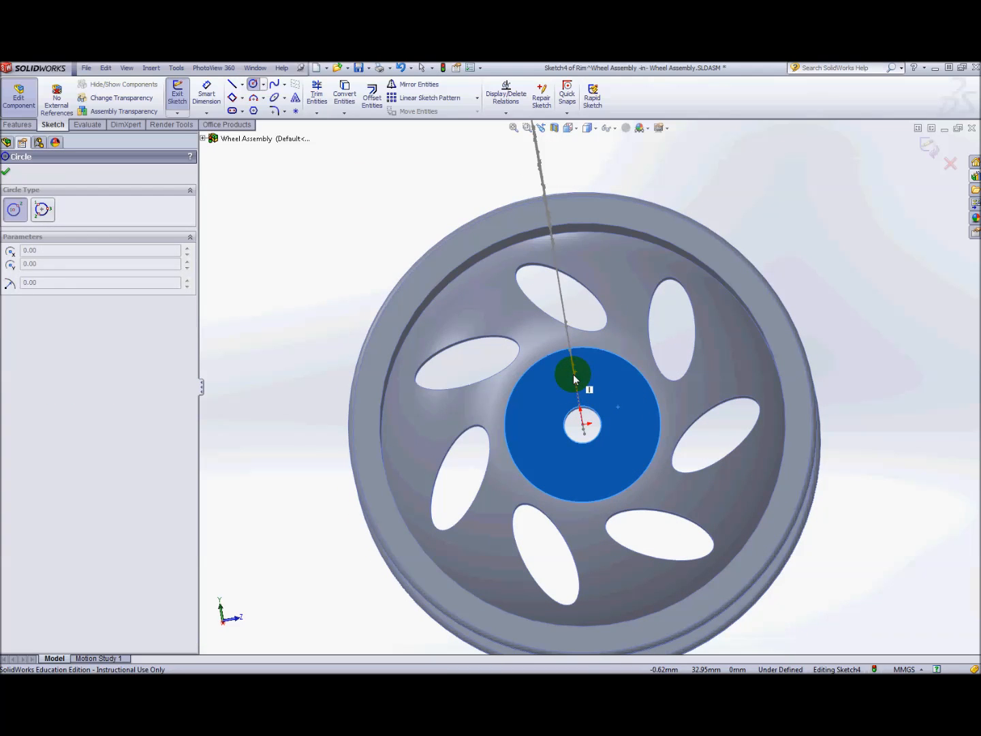
left_click(574, 379)
left_click(576, 383)
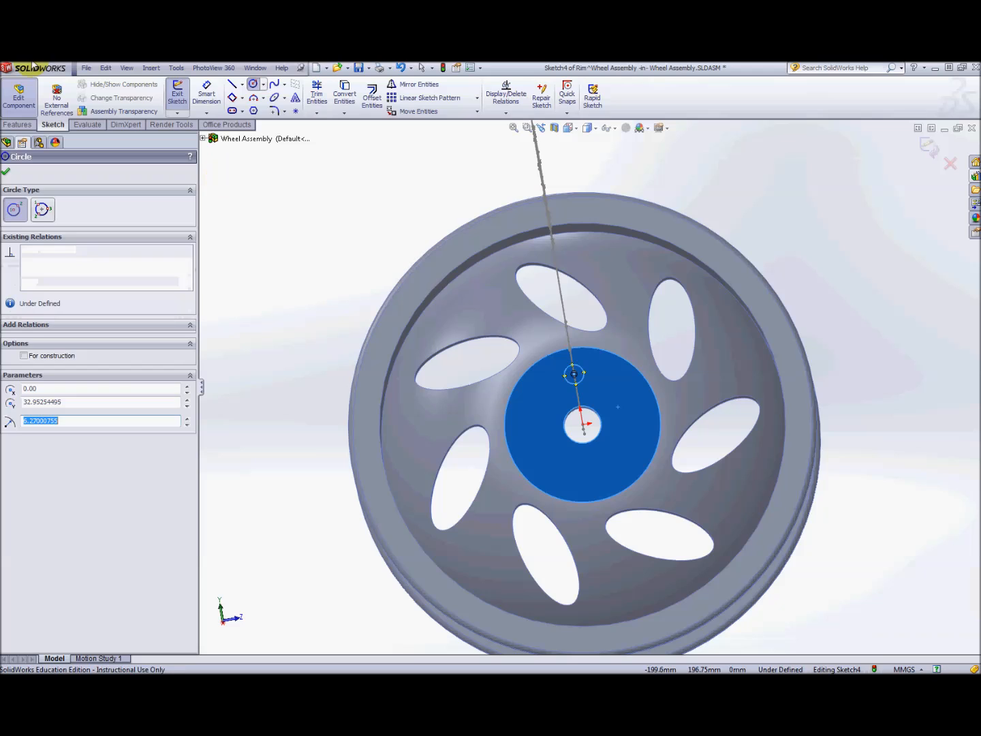
Dimension the circle with a diameter of 13 mm and its centre 33 mm from the origin.
left_click(207, 98)
left_click(580, 364)
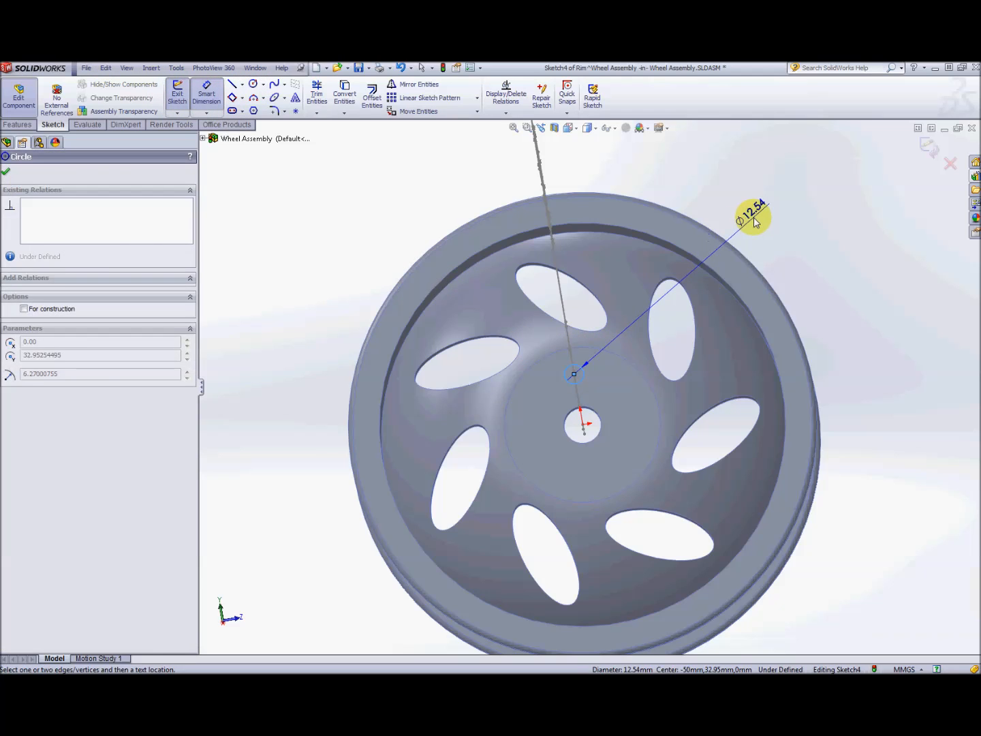
left_click(753, 223)
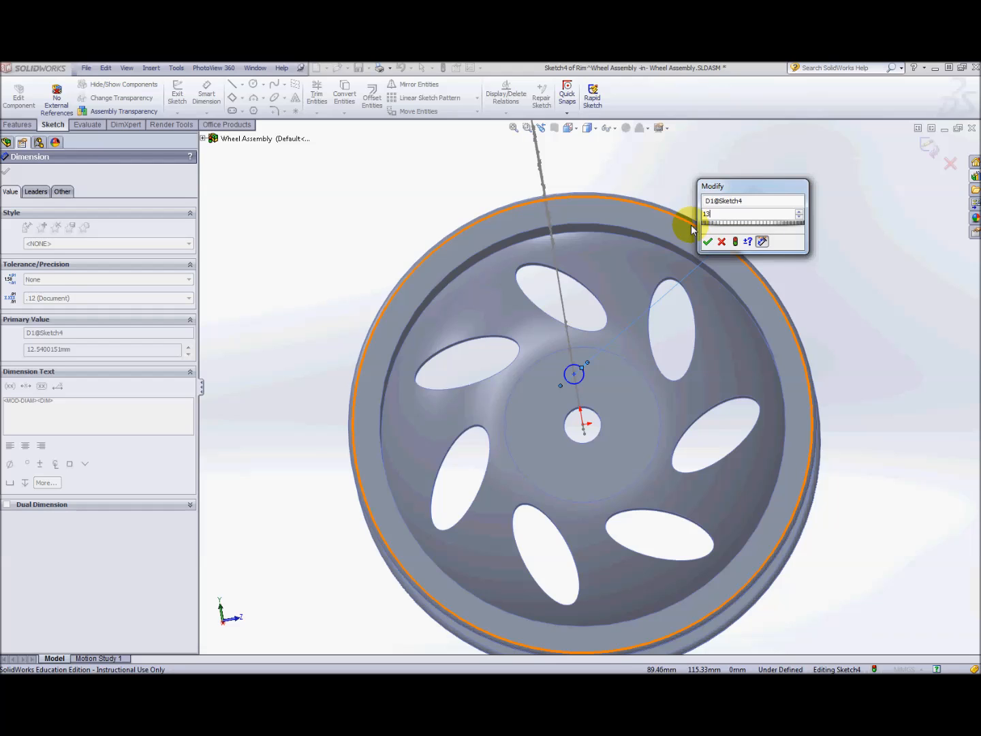
key("Return")
left_click(576, 377)
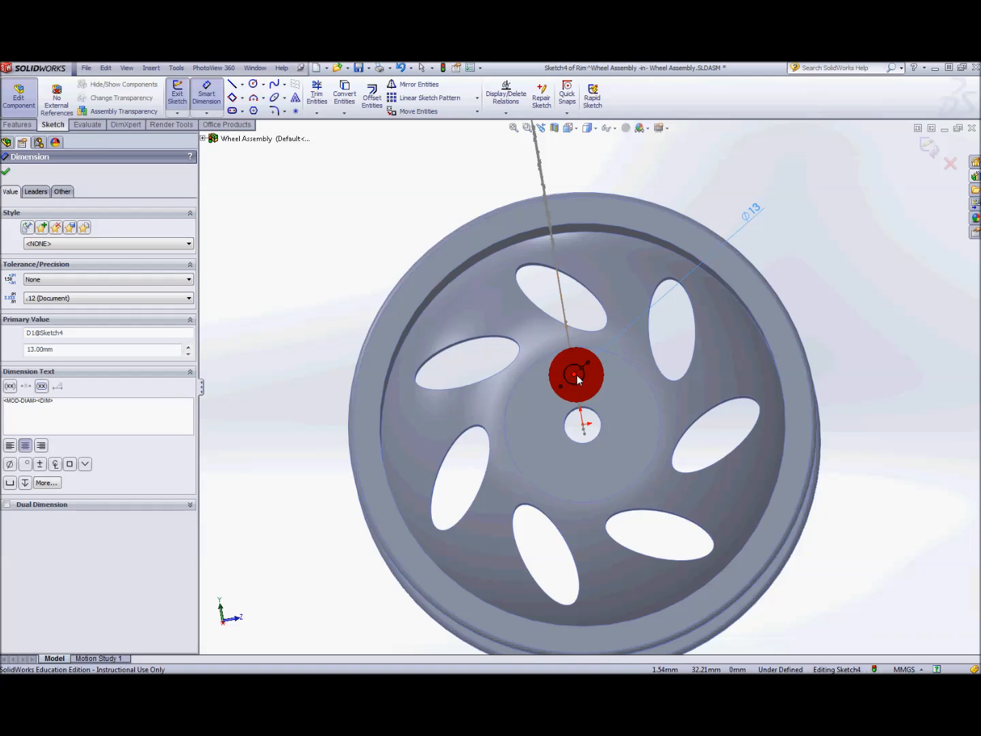
left_click(584, 429)
left_click(844, 343)
type("33")
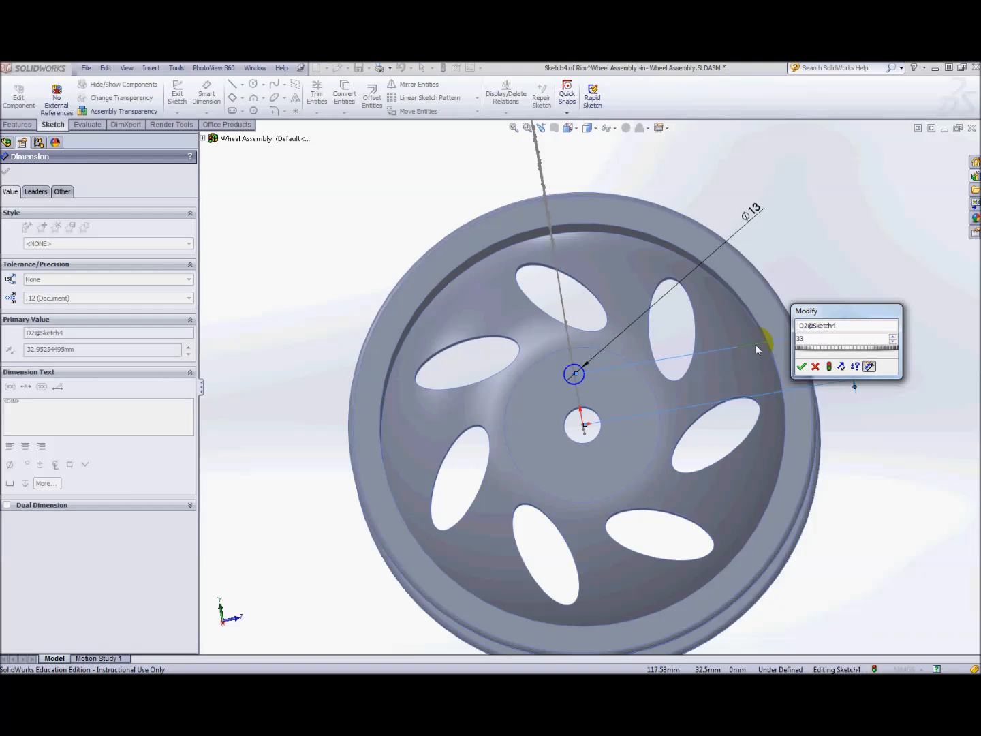
left_click(802, 366)
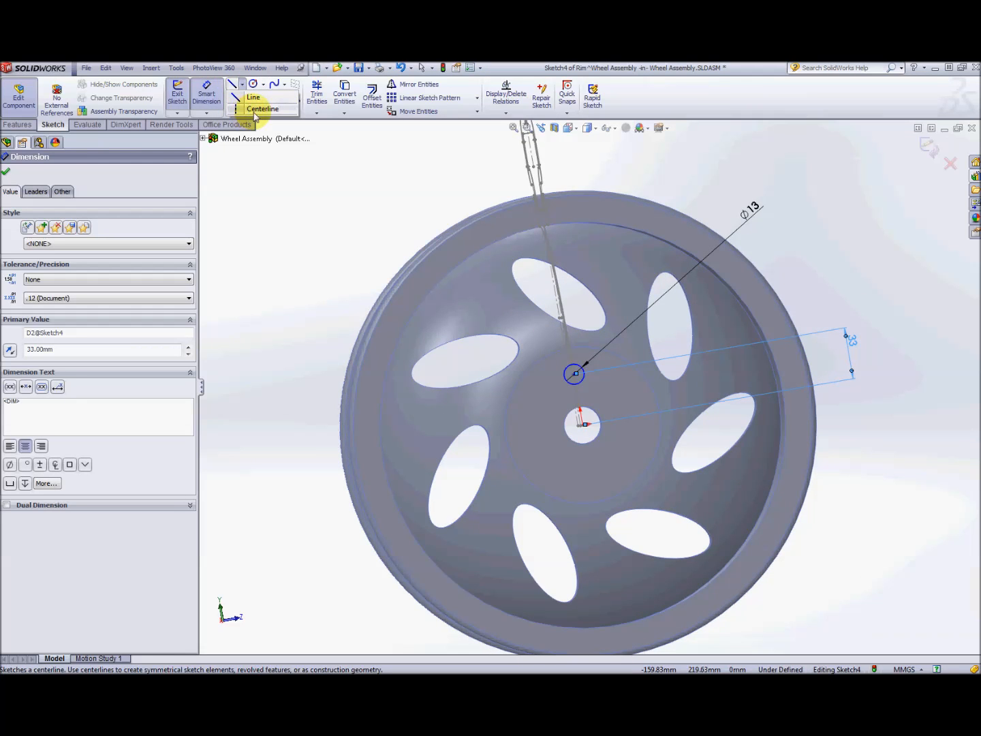
Draw a vertical centerline from the small circle's centre to the origin.
left_click(235, 84)
left_click_drag(574, 374, 583, 425)
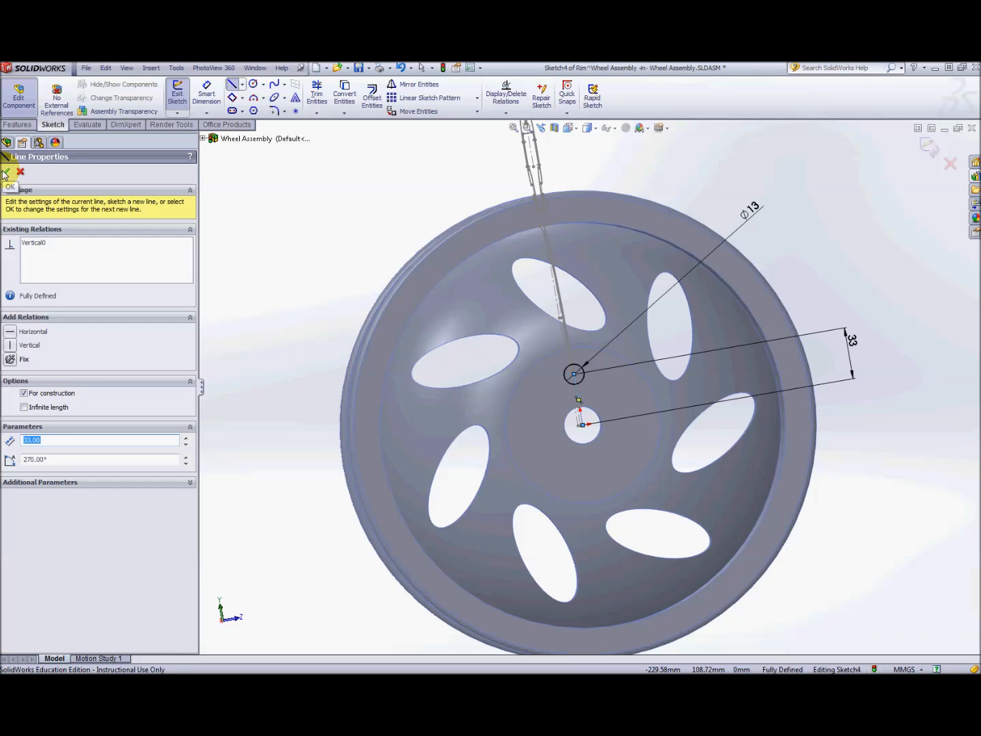
left_click(5, 173)
scroll(643, 462, "up", 3)
scroll(589, 376, "down", 4)
scroll(601, 331, "up", 1)
scroll(601, 332, "up", 2)
key("Escape")
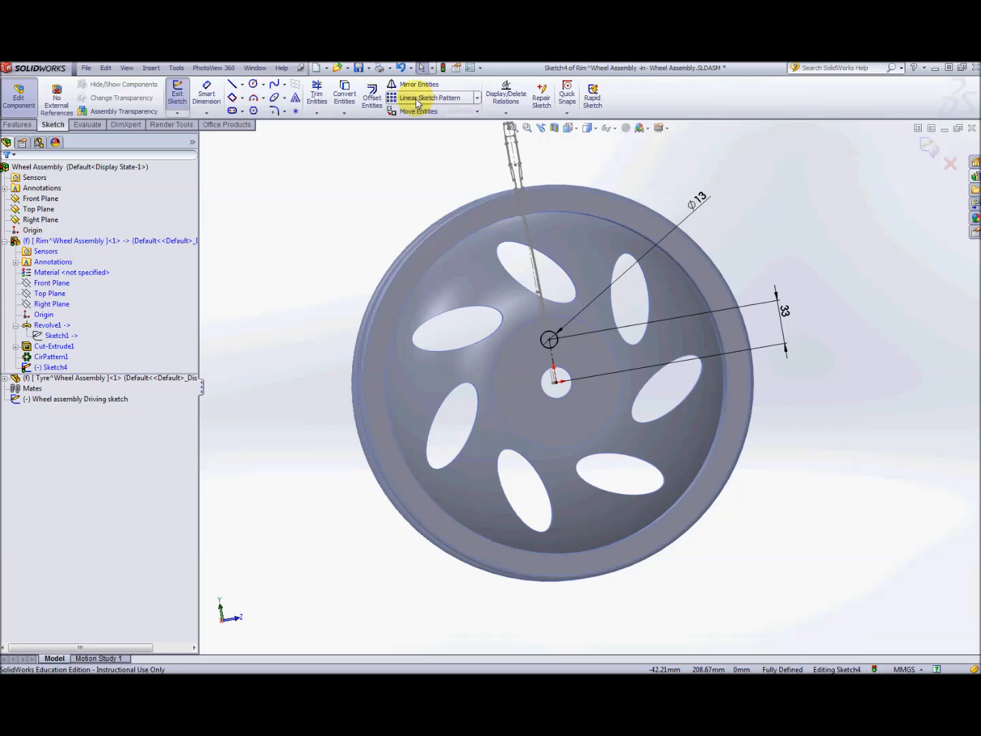
Create a Circular Sketch Pattern of the 13 mm circle around the origin with 4 equally spaced instances over 360 degrees.
left_click(476, 97)
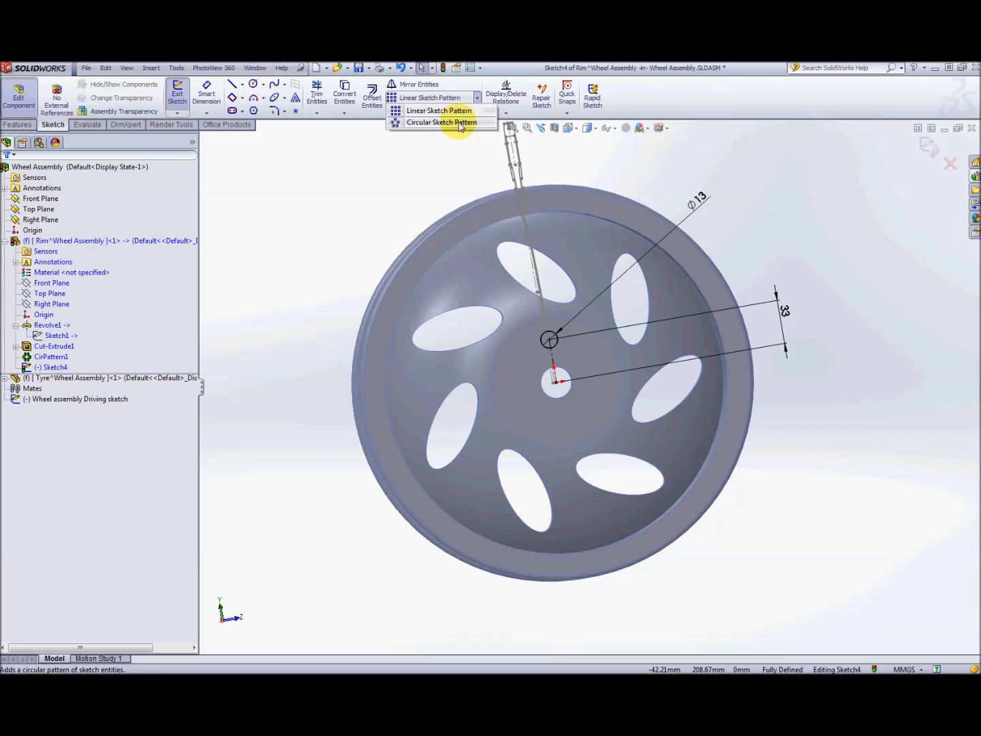
left_click(459, 124)
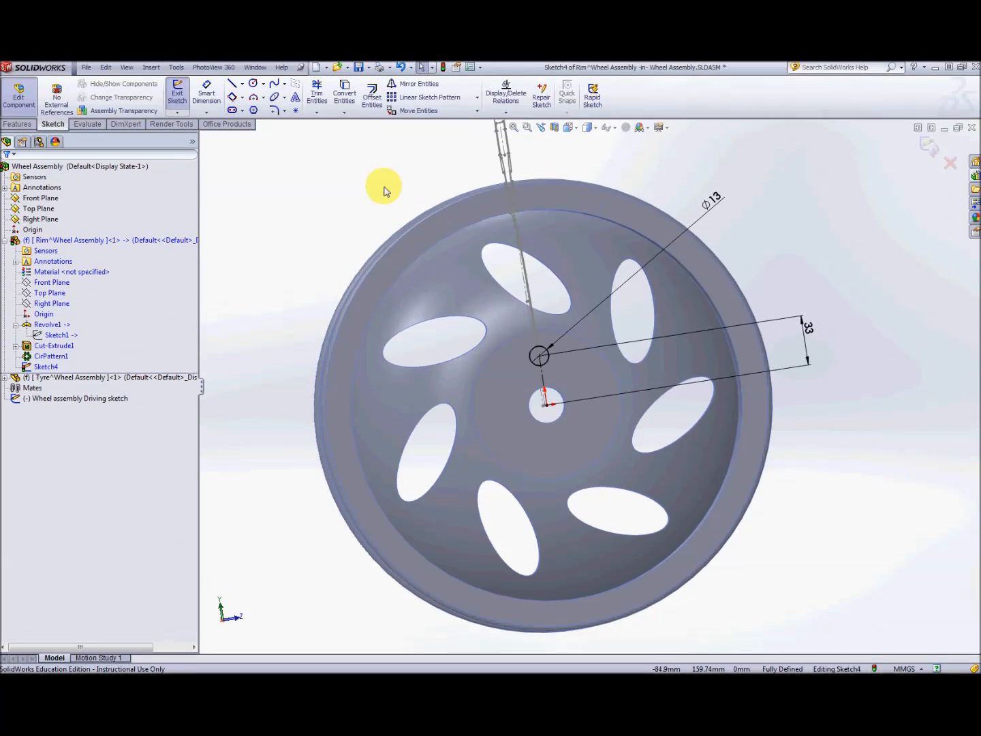
left_click(477, 100)
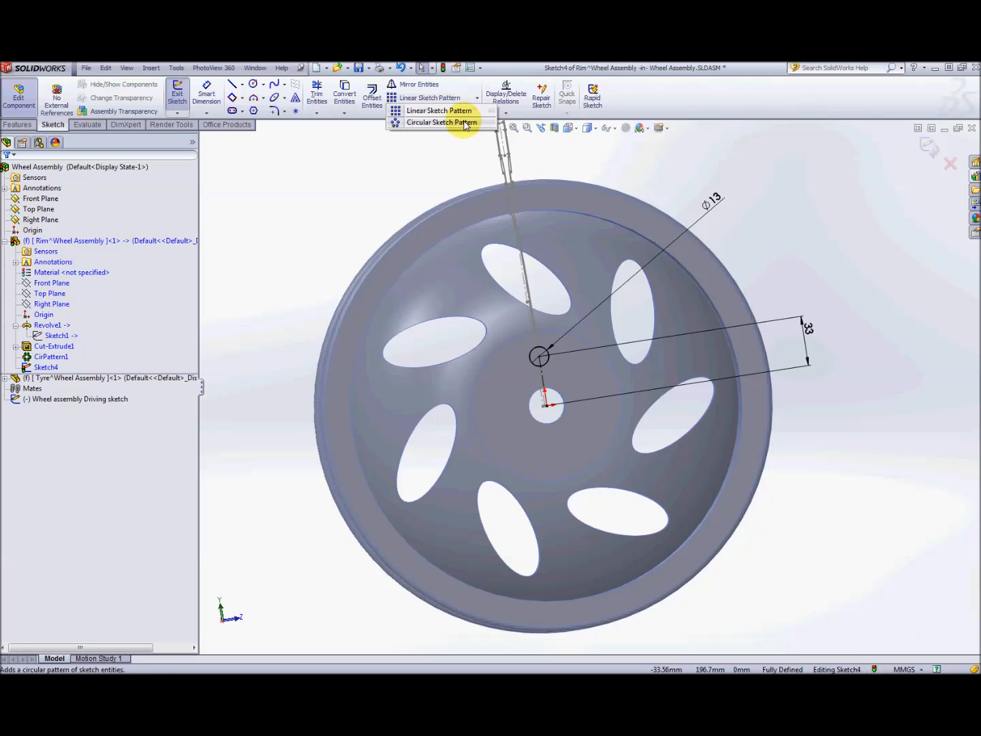
left_click(465, 124)
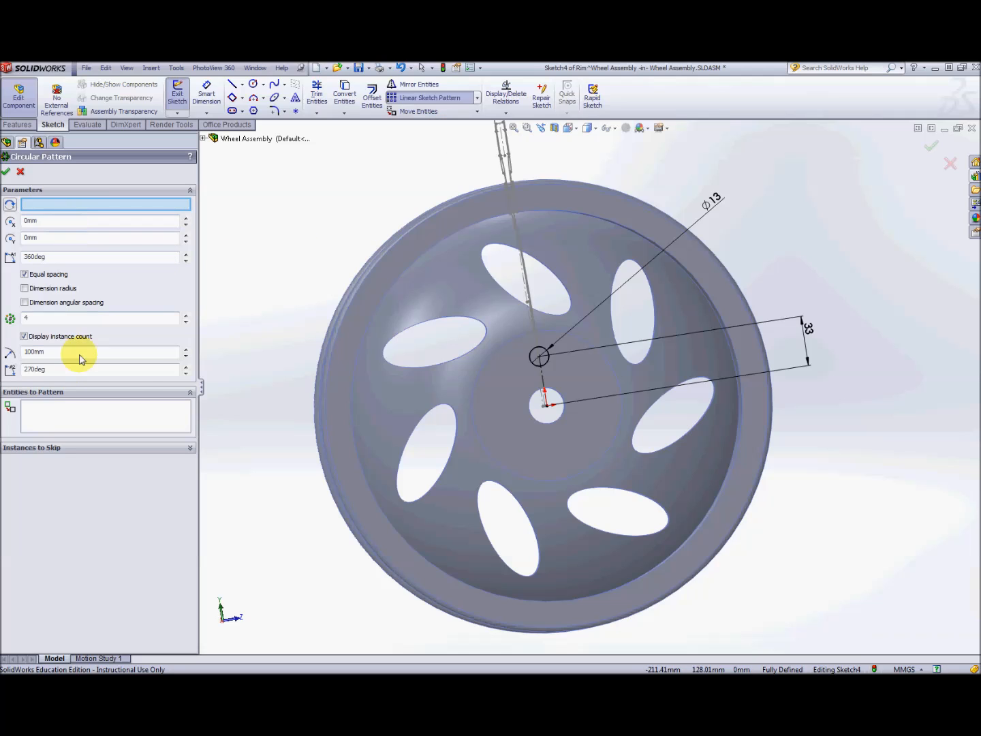
left_click(99, 411)
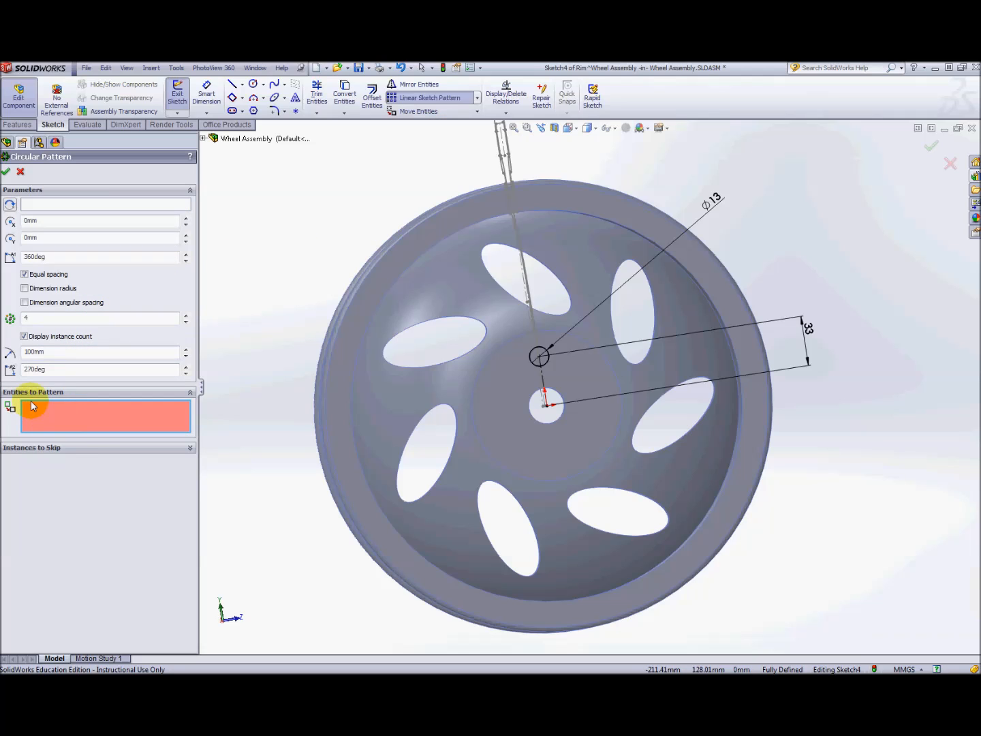
left_click(543, 347)
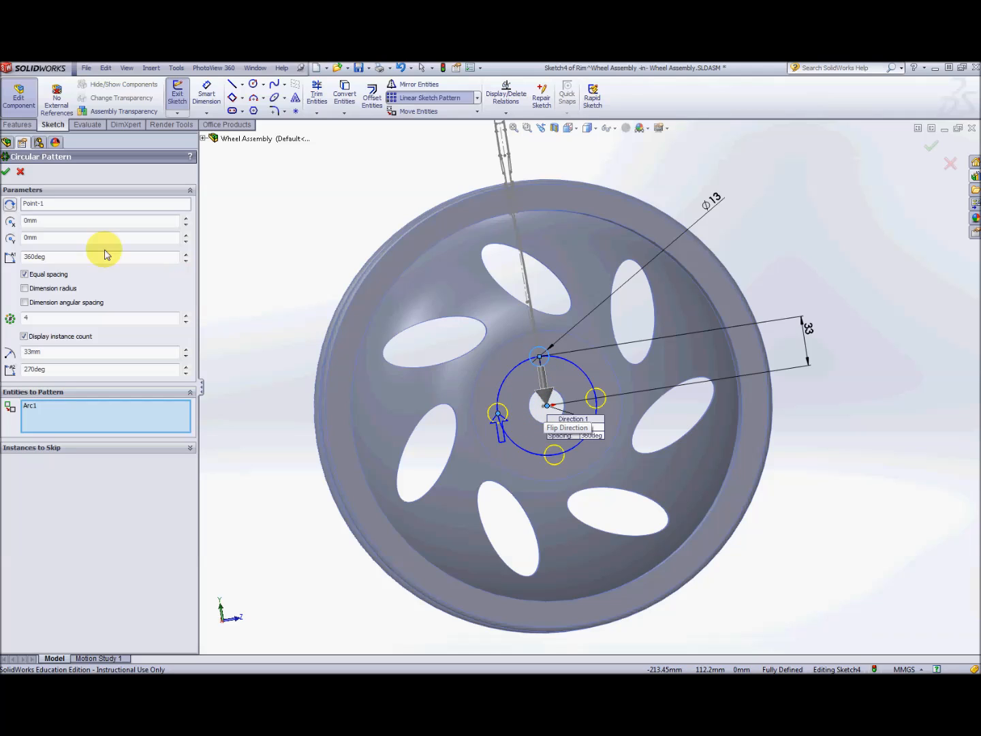
left_click(7, 174)
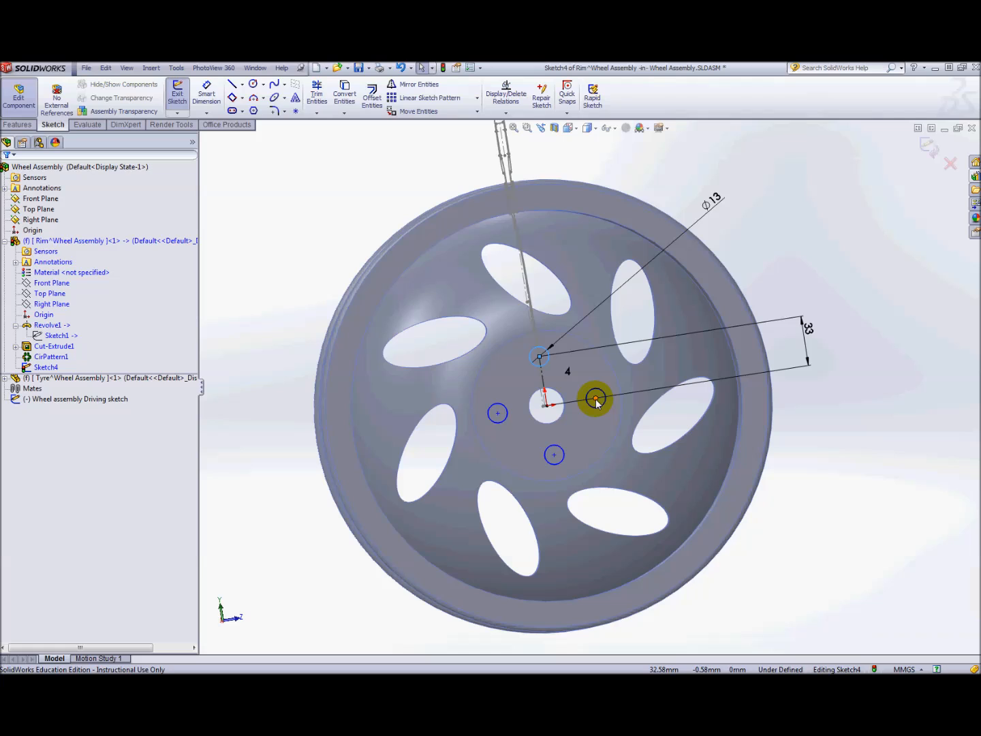
Anchor the sketch pattern's centre point on the origin and set its instance count to 6.
left_click_drag(597, 402, 679, 408)
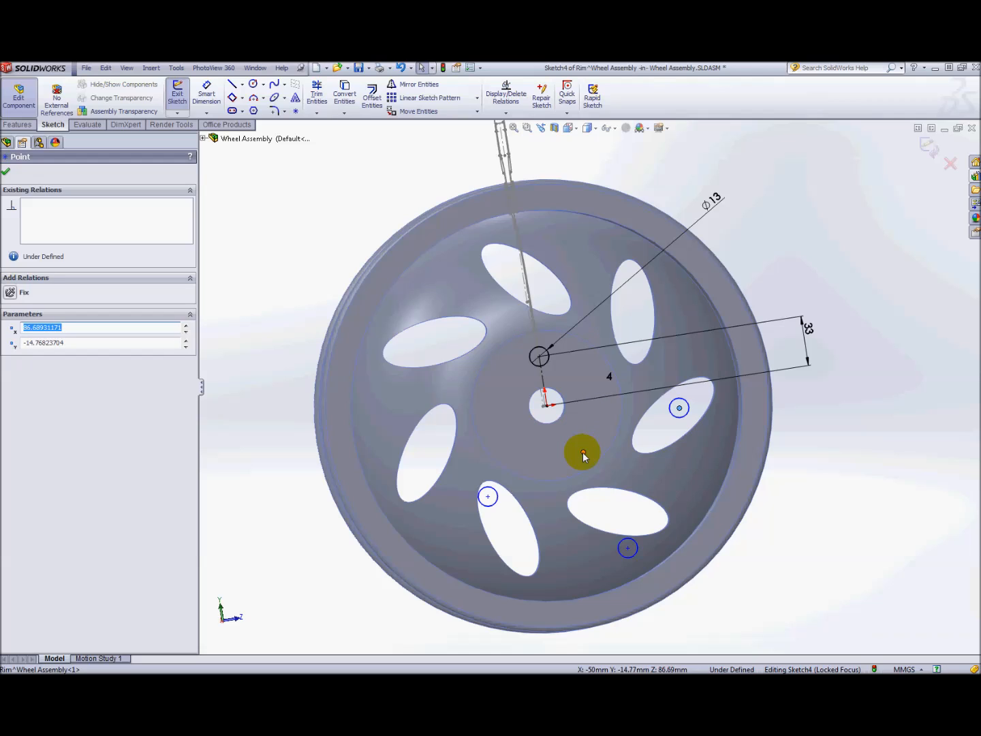
left_click_drag(582, 451, 551, 409)
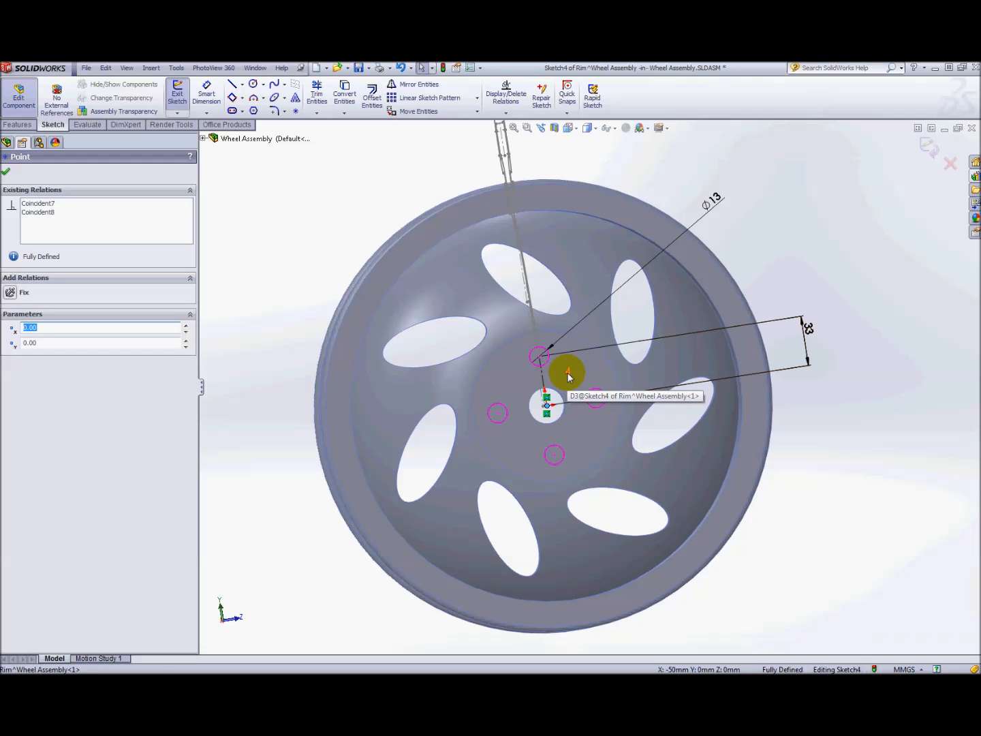
double_click(568, 376)
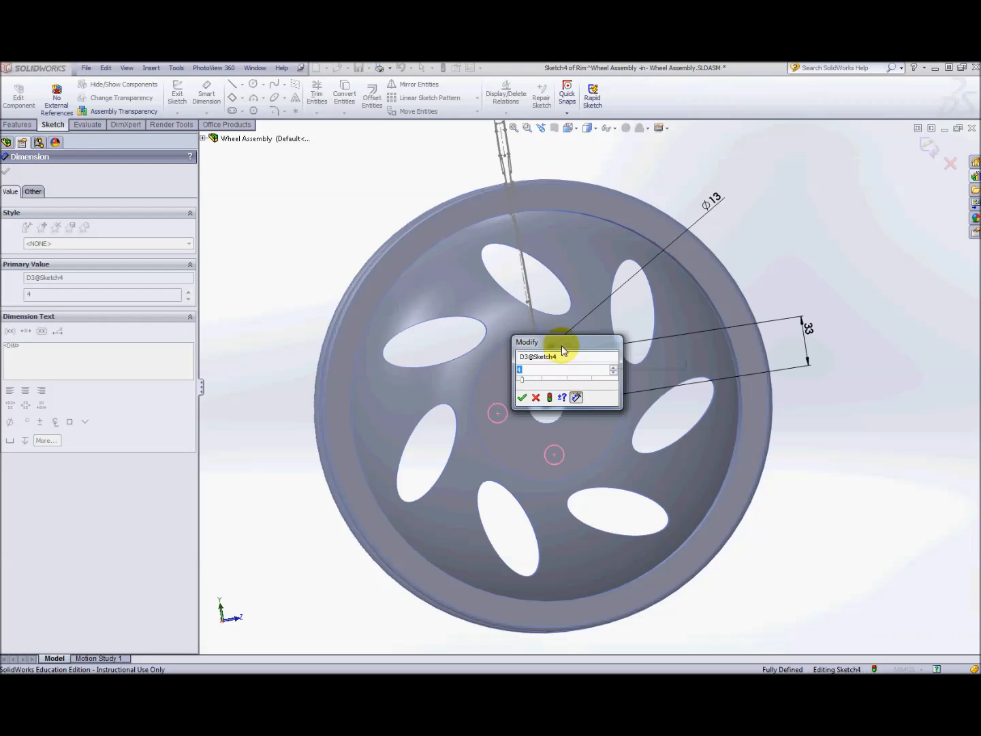
left_click_drag(564, 347, 722, 357)
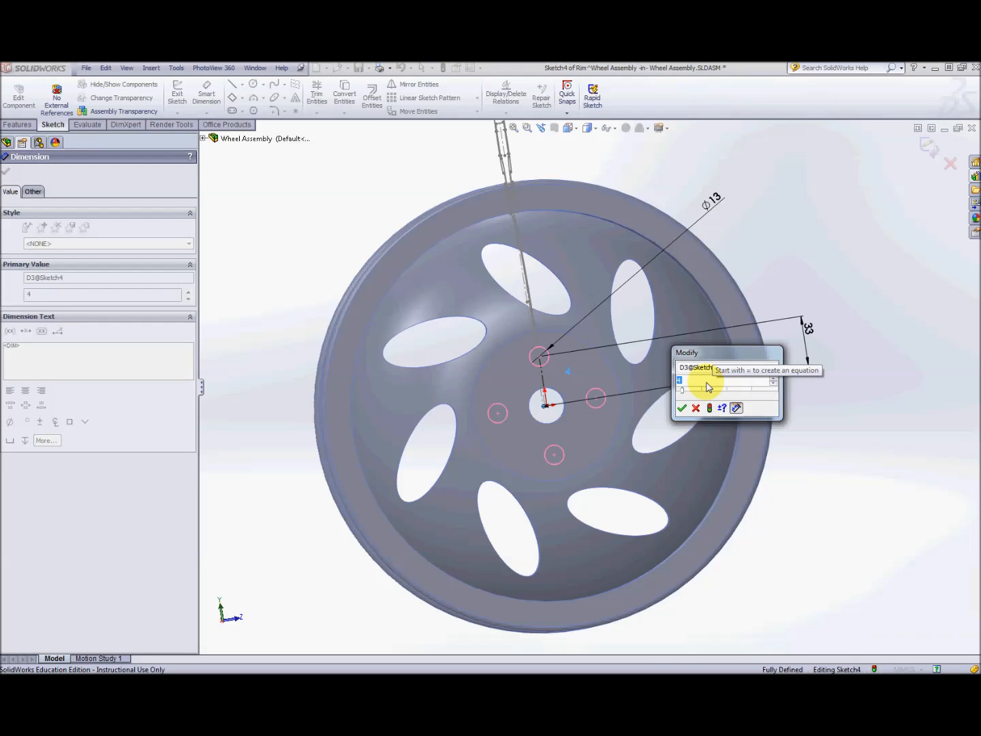
type("6")
key("Return")
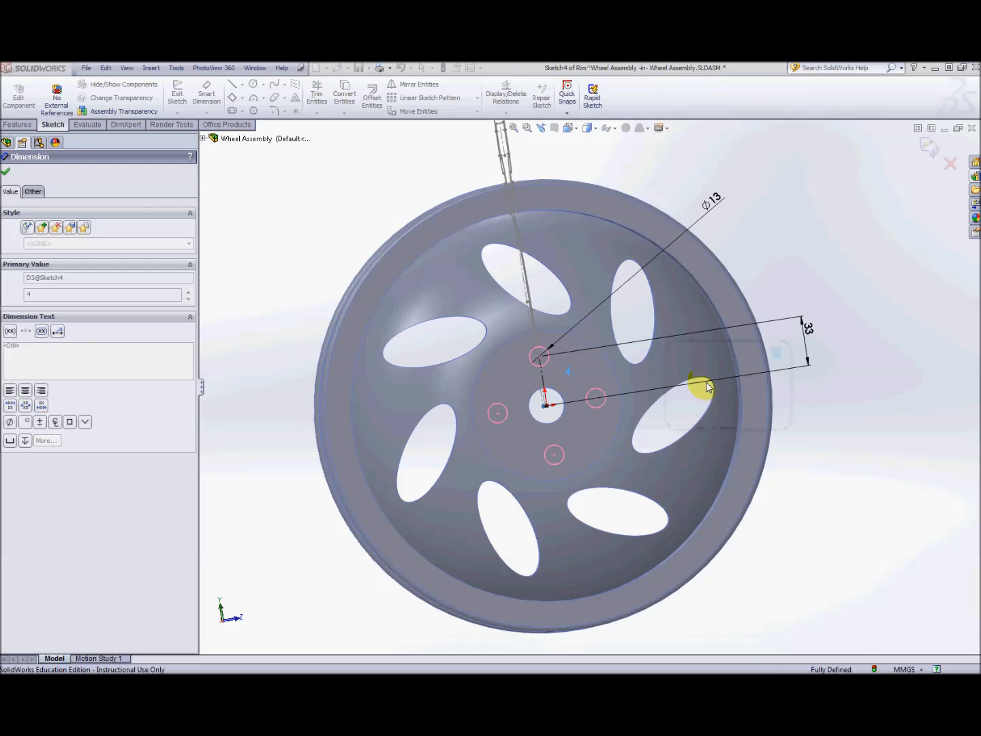
left_click(5, 171)
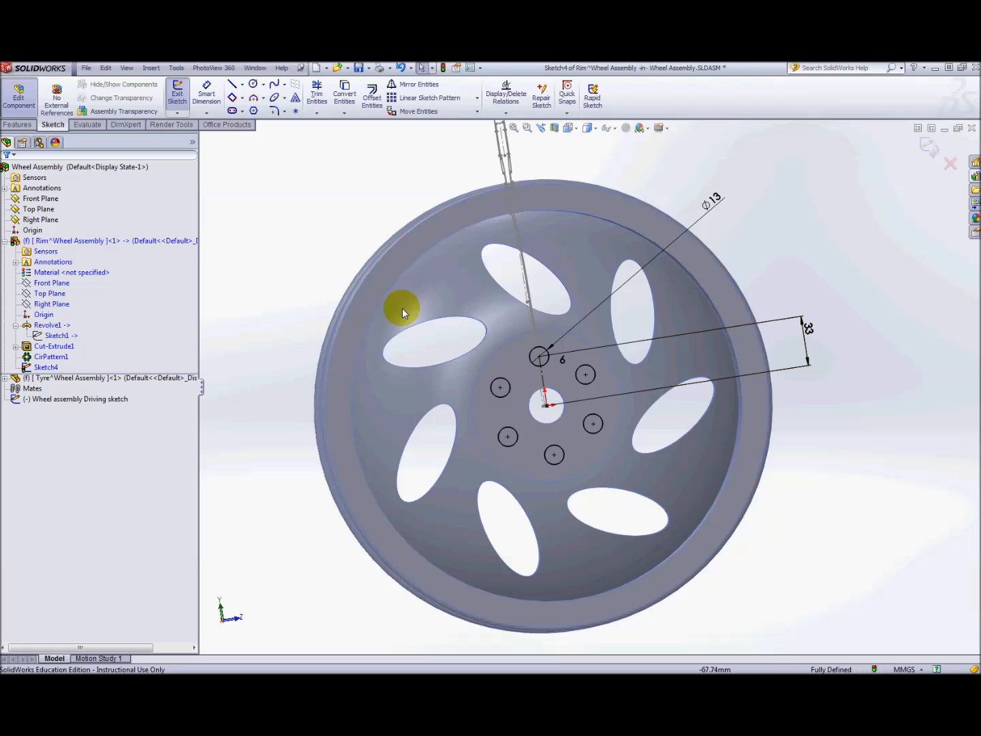
Create an Extruded Cut of the patterned circles through the rim's hub with the Through All end condition.
left_click(19, 126)
left_click(326, 96)
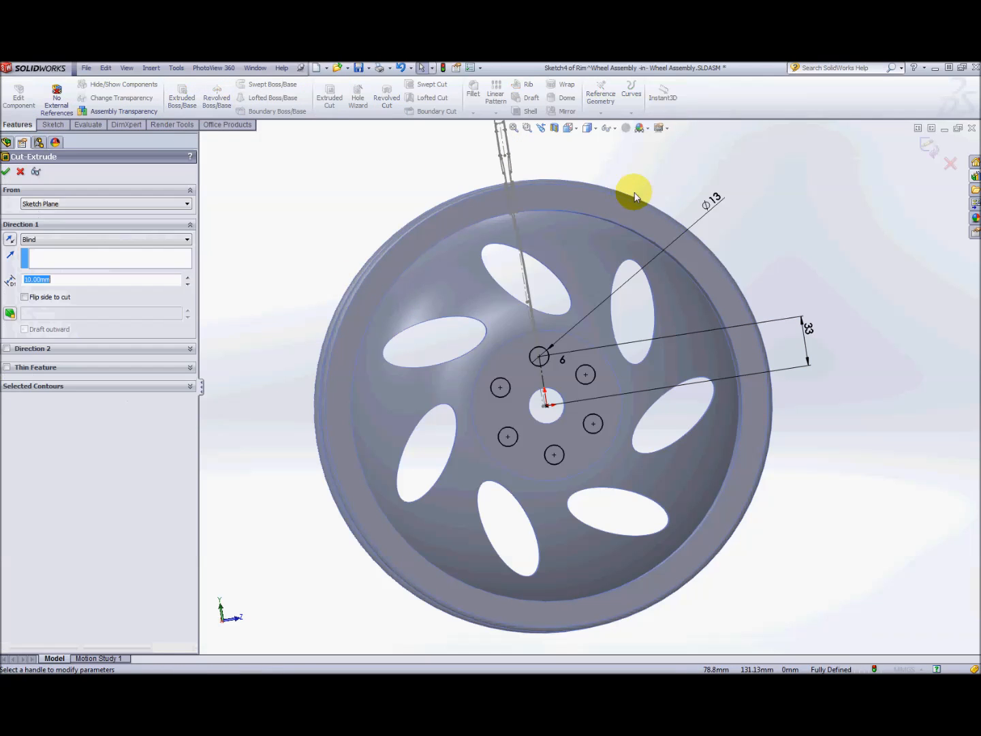
left_click(48, 240)
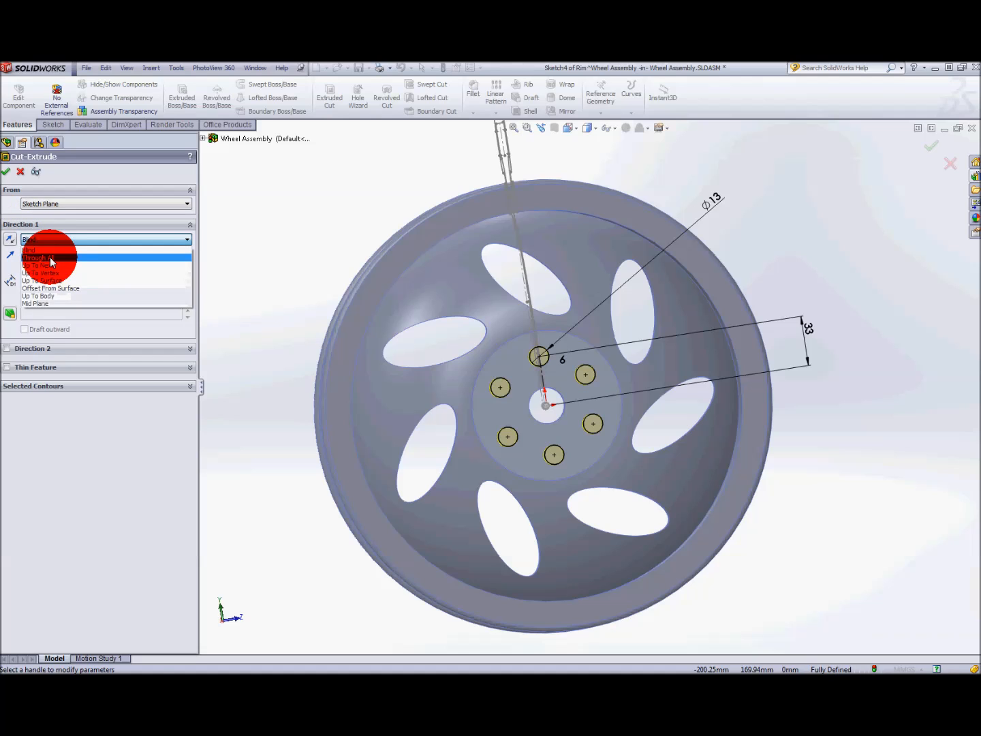
left_click(51, 257)
key("Return")
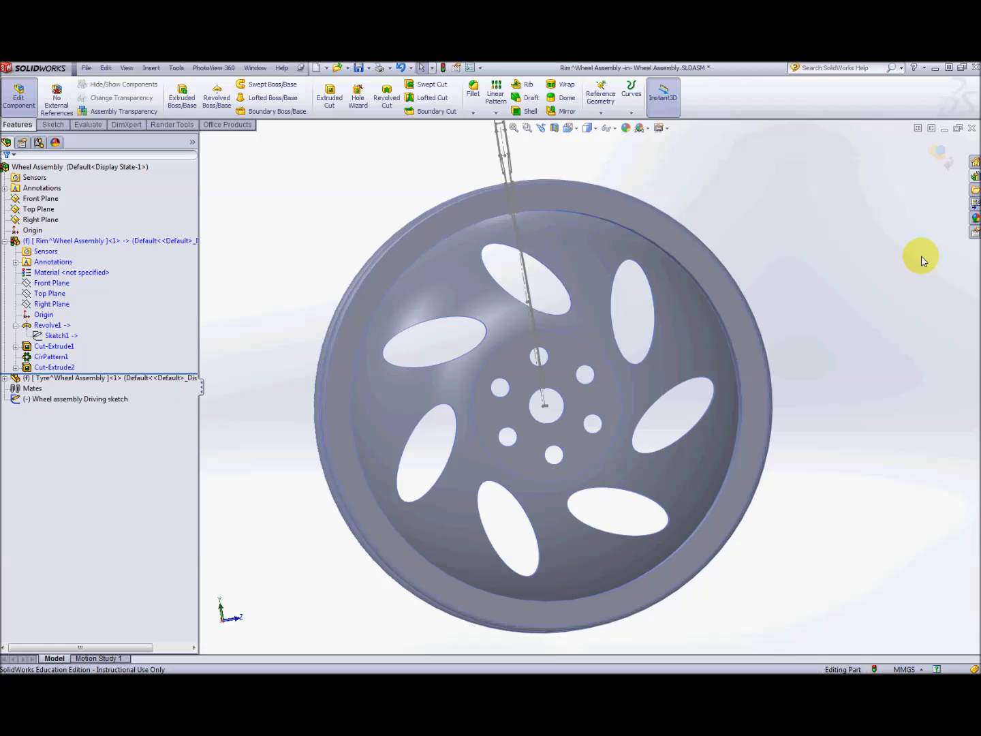
Finish editing the Rim part and start editing the Tyre part within the assembly.
left_click(75, 369)
left_click(47, 272)
left_click(59, 260)
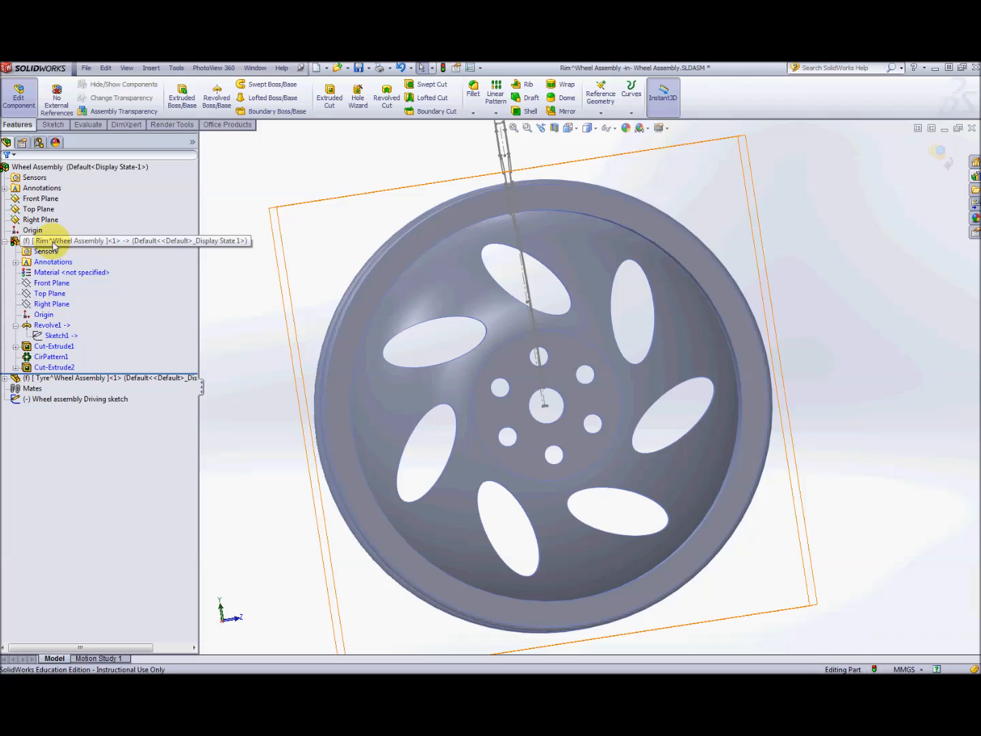
left_click(22, 99)
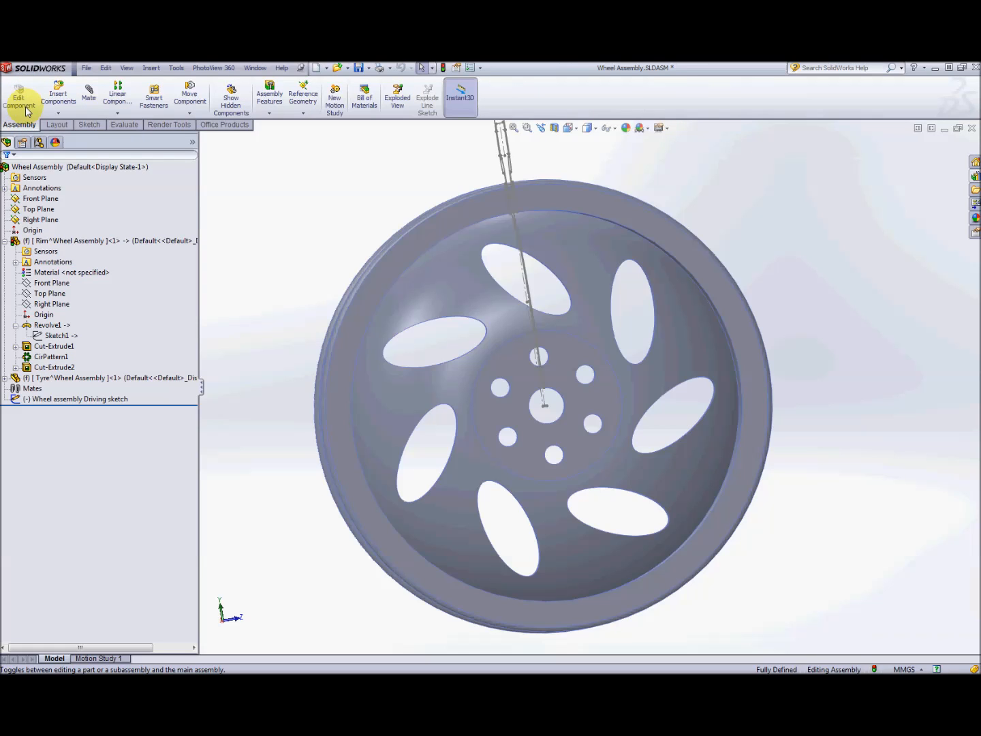
left_click(83, 378)
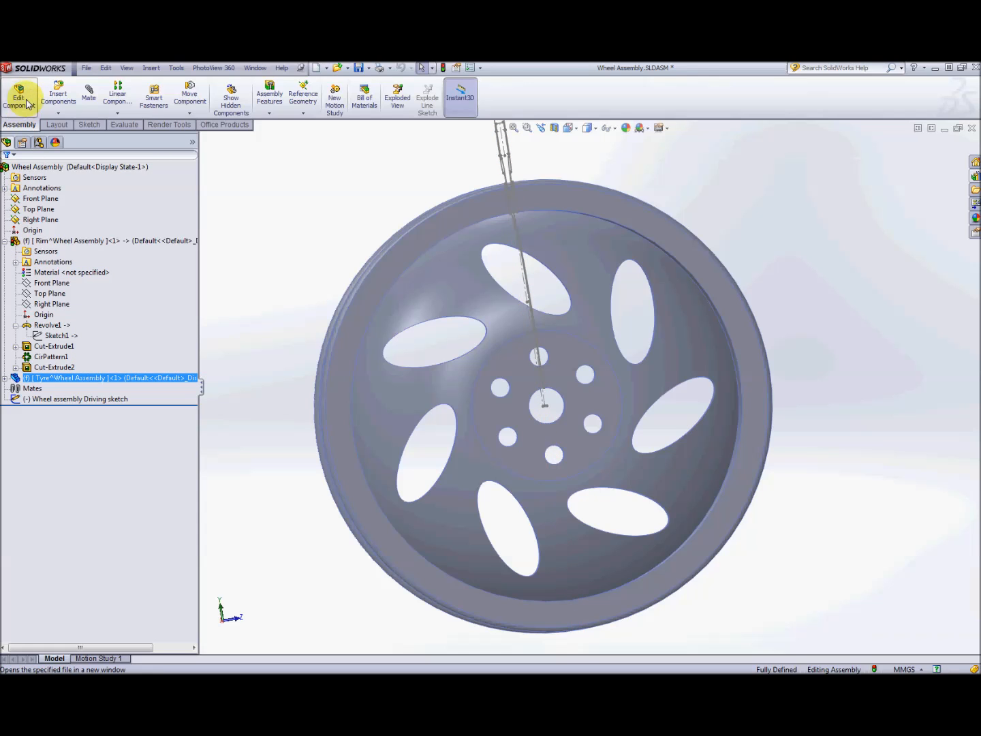
left_click(28, 104)
left_click(90, 383)
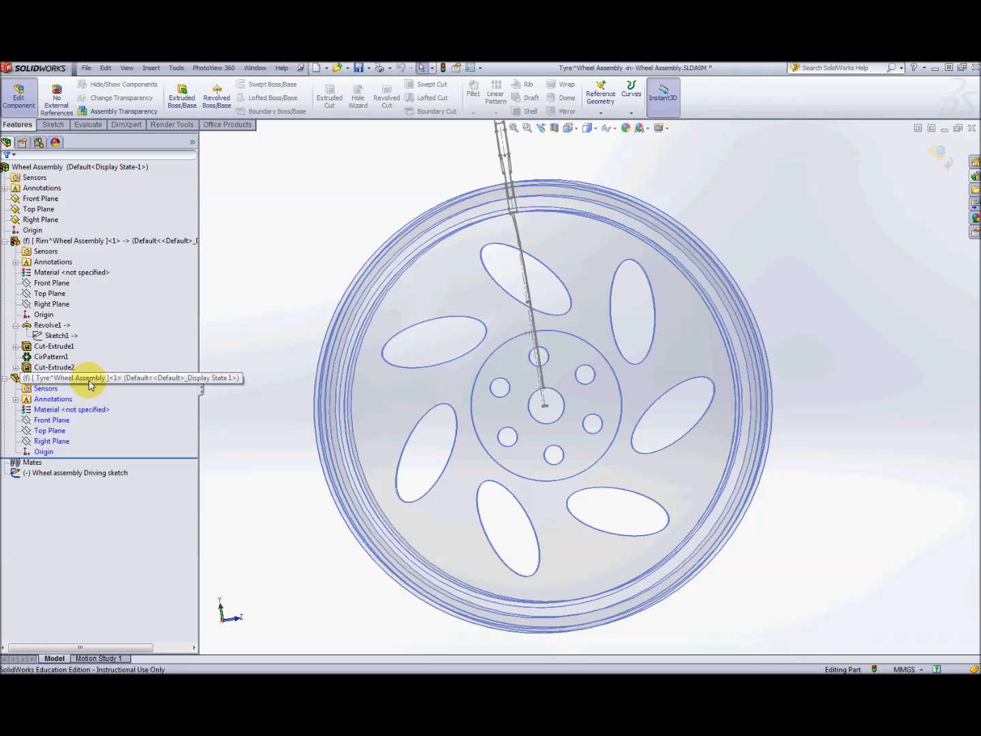
Start a sketch on the Tyre's Front Plane and convert the Wheel assembly Driving sketch's entities into it.
middle_click_drag(828, 364, 704, 389)
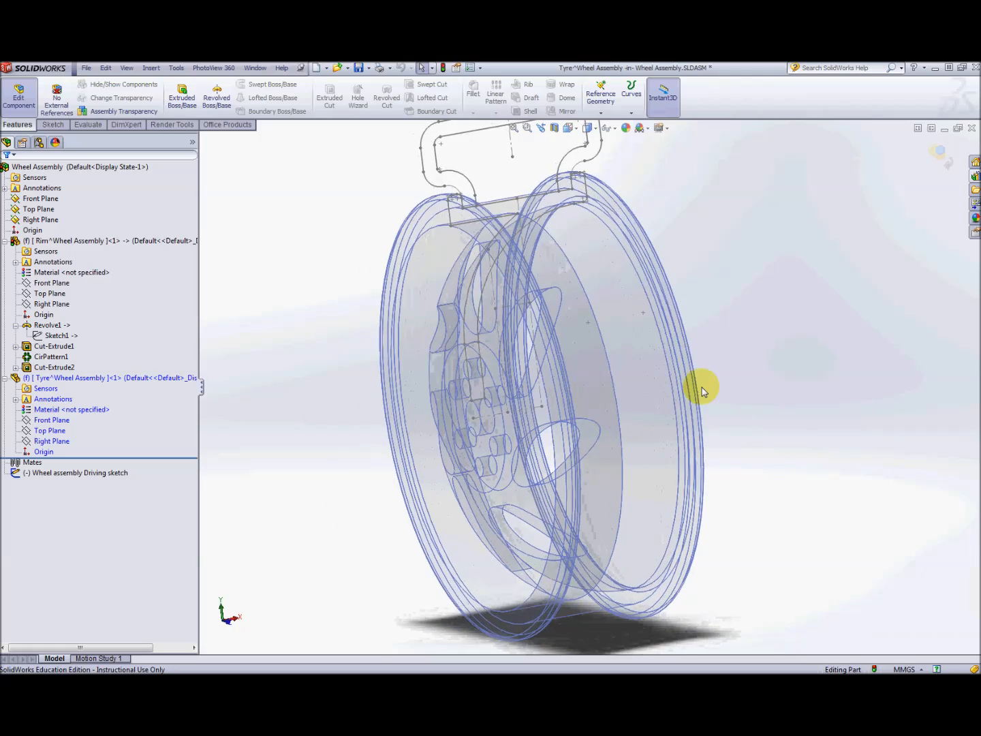
scroll(674, 361, "up", 2)
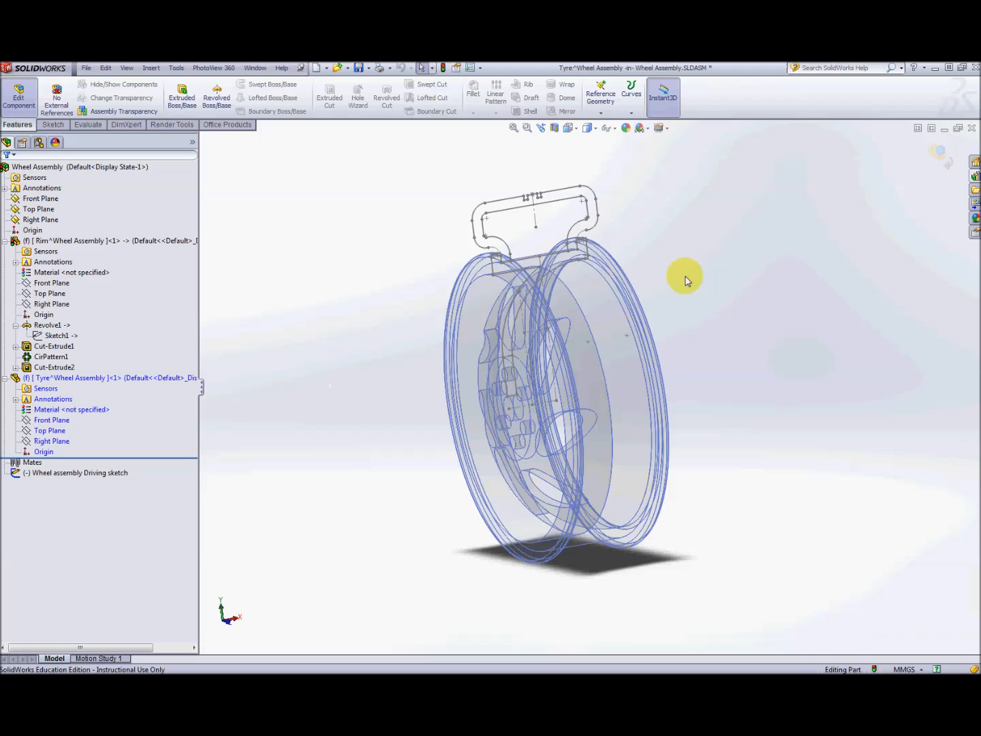
mouse_move(696, 447)
middle_mouse_down()
mouse_move(712, 395)
mouse_move(683, 447)
middle_mouse_up()
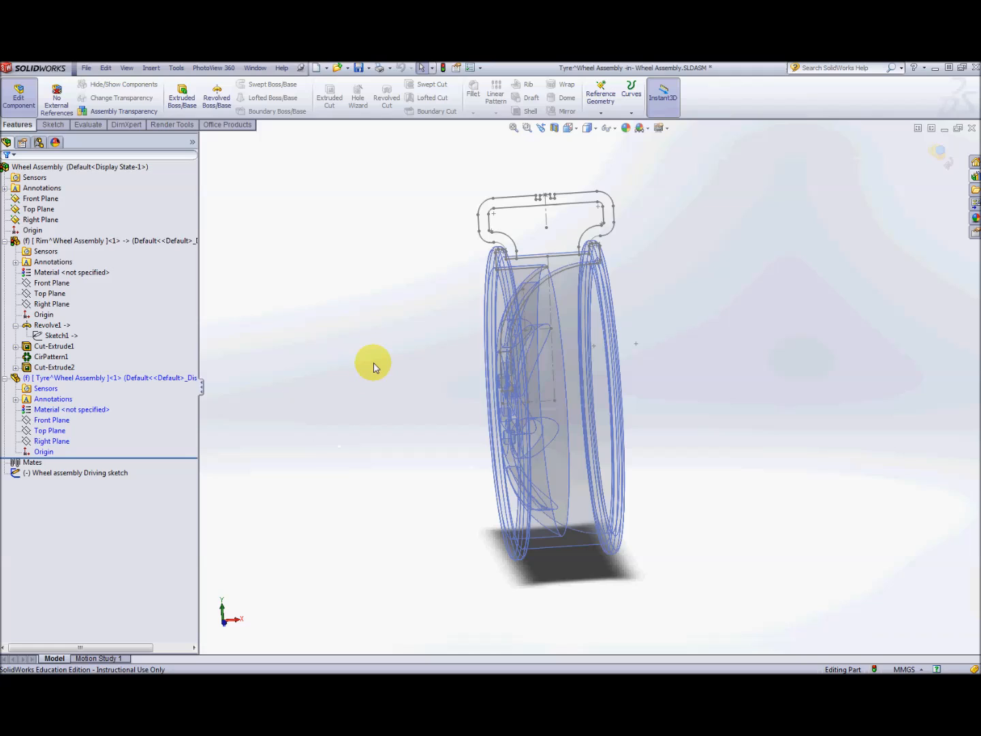
left_click(87, 477)
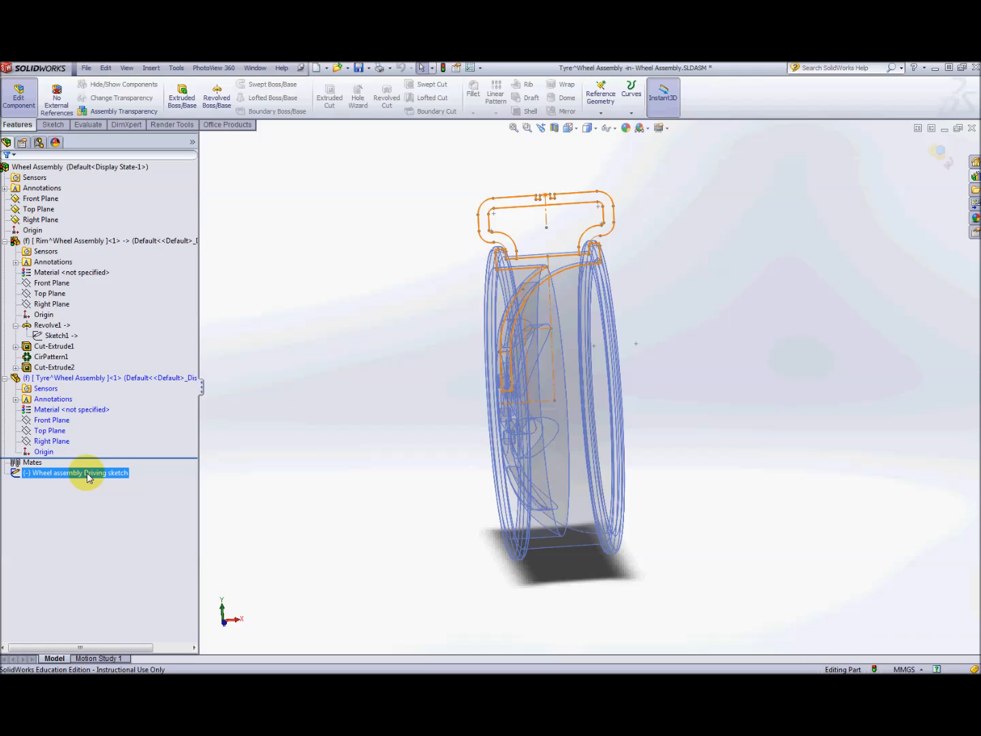
left_click(46, 422)
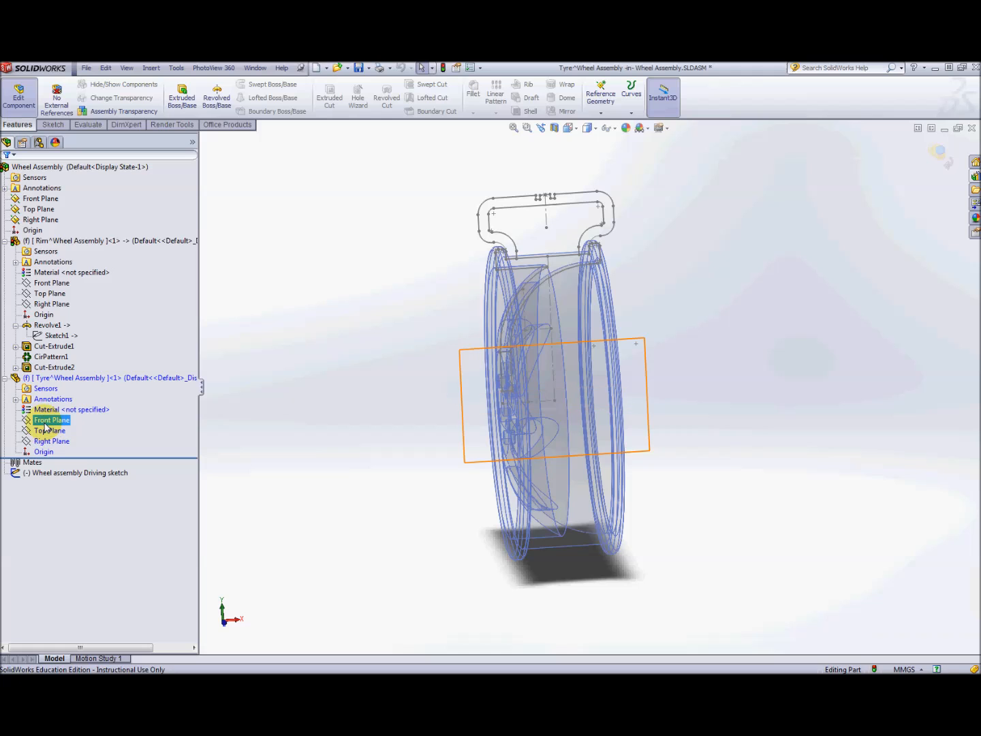
left_click(44, 423)
mouse_move(672, 354)
middle_mouse_down()
mouse_move(684, 351)
mouse_move(671, 372)
mouse_move(685, 371)
mouse_move(657, 365)
middle_mouse_up()
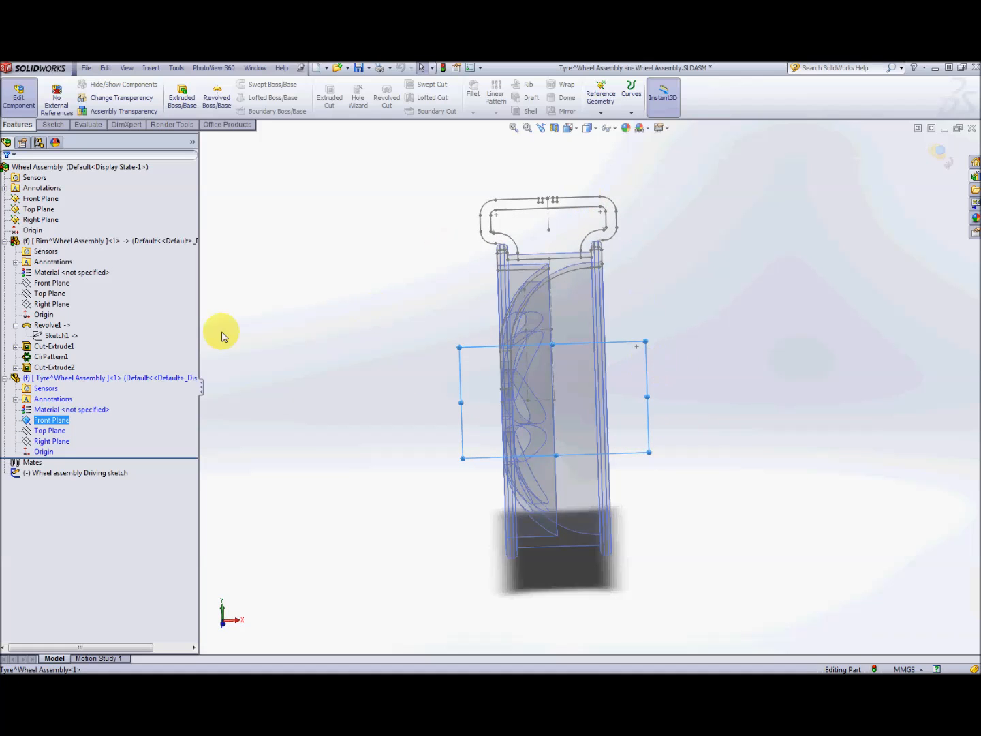
left_click(53, 125)
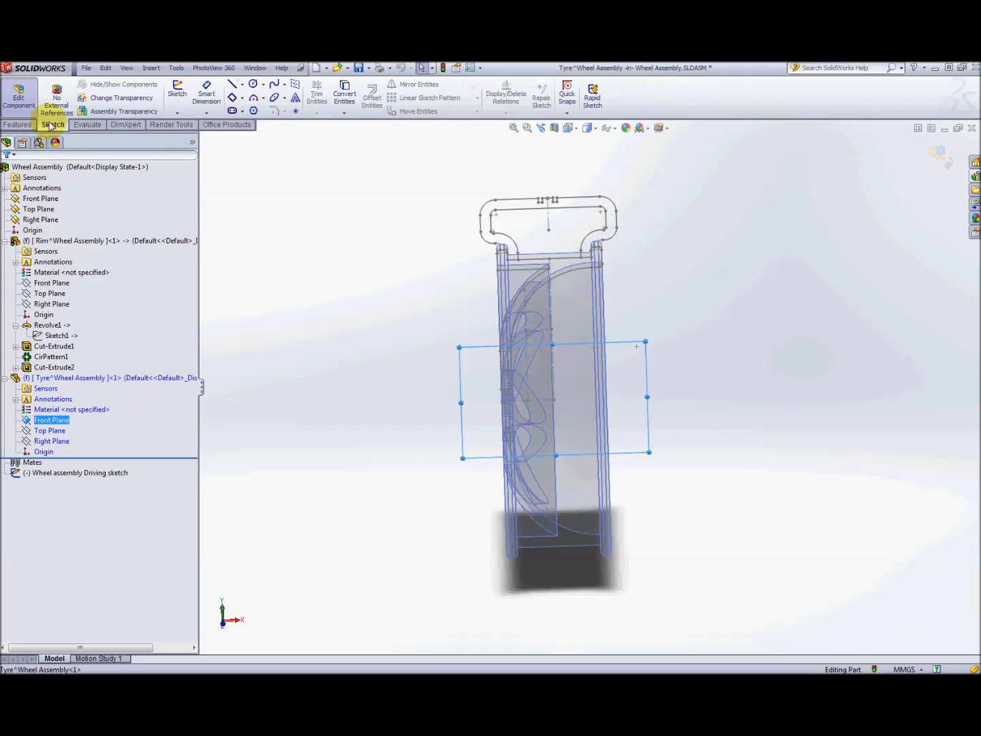
left_click(177, 91)
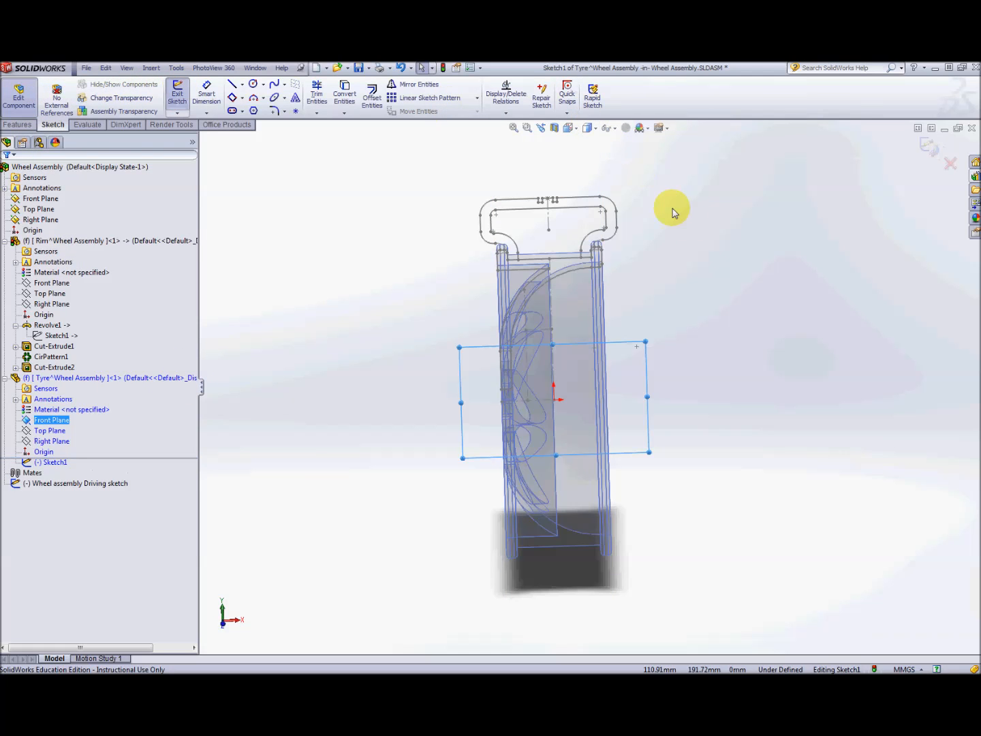
left_click(47, 483)
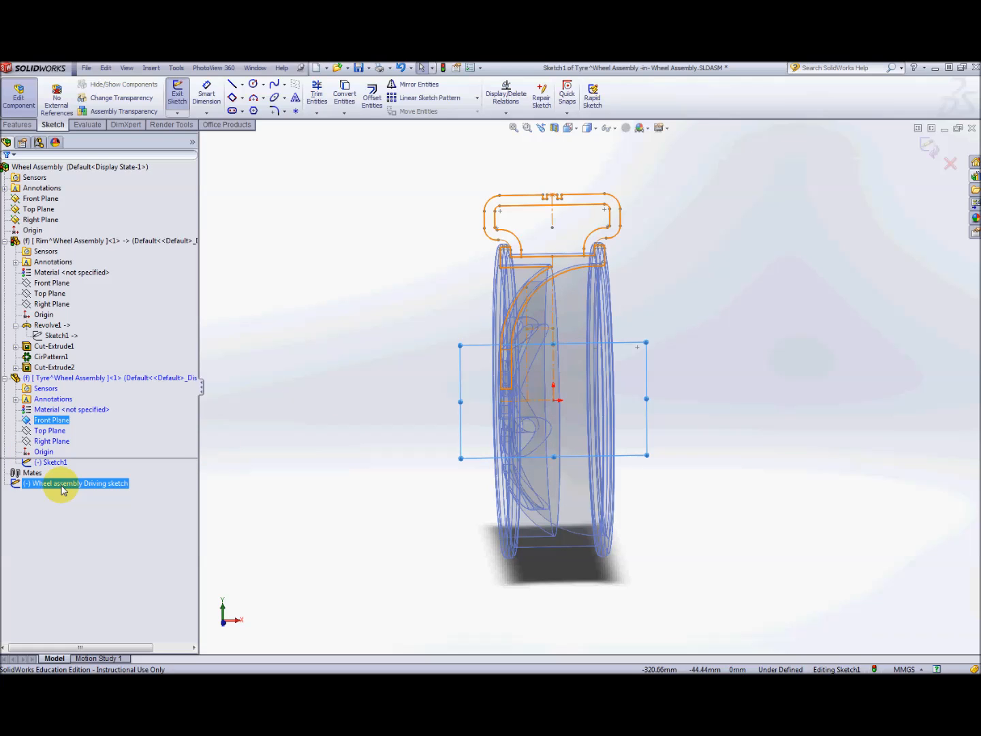
left_click(345, 95)
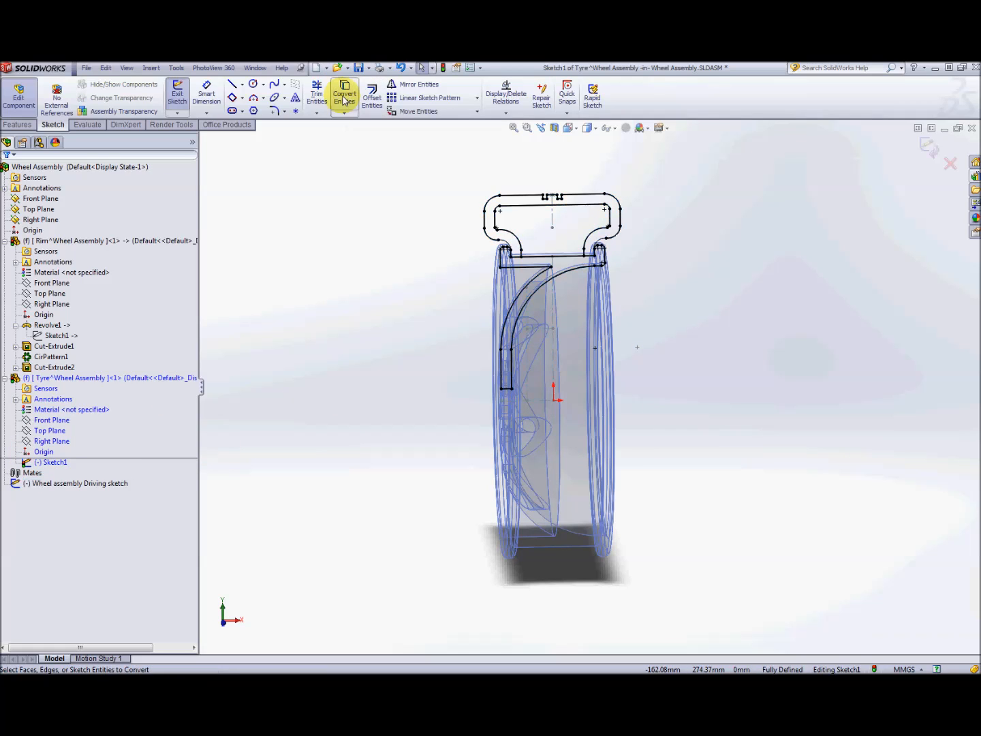
Delete the converted rim hub lines, spoke arcs and left flange entities from the Tyre sketch.
scroll(477, 376, "down", 3)
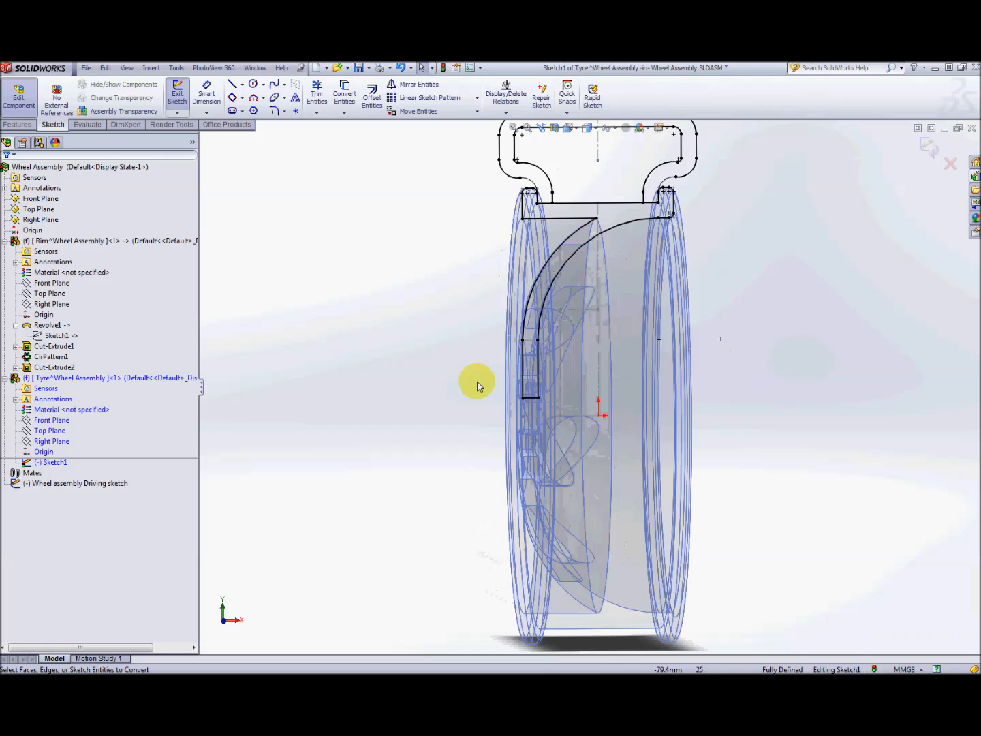
left_click_drag(475, 436, 608, 289)
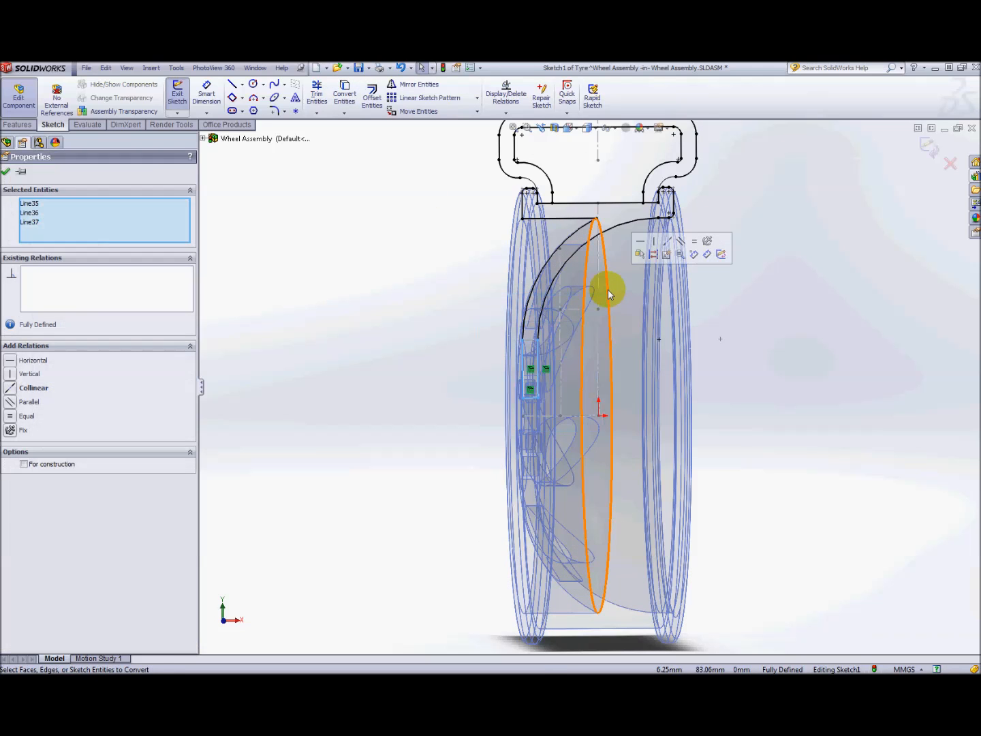
key("Escape")
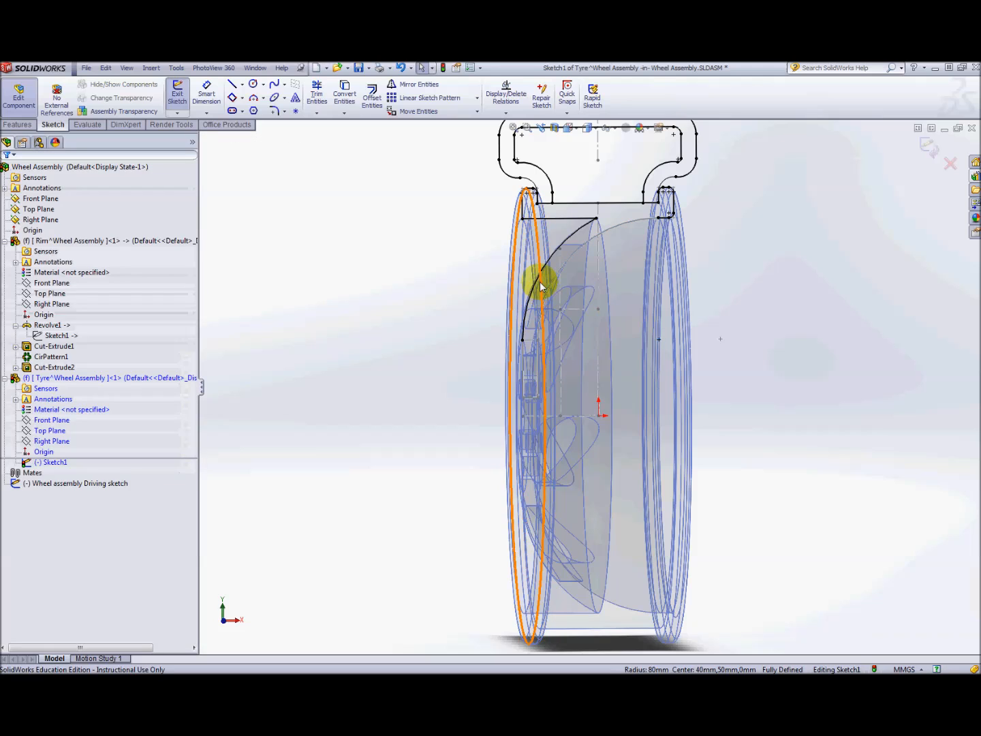
left_click(539, 278)
key("Delete")
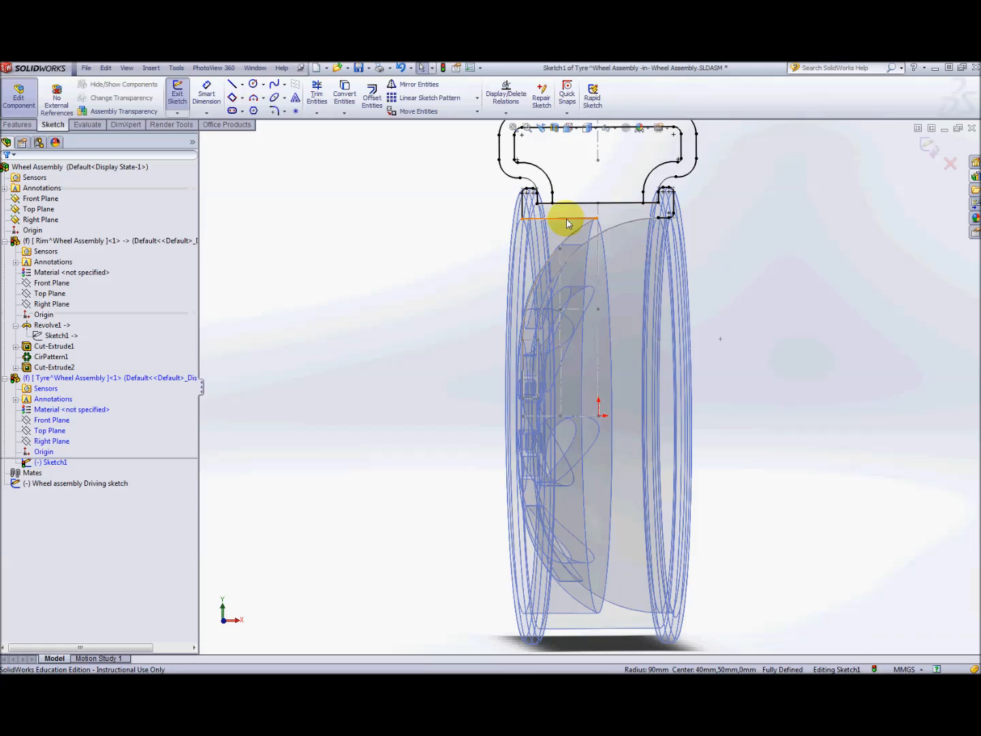
left_click(522, 209)
key("Delete")
mouse_move(513, 195)
left_mouse_down()
mouse_move(536, 184)
mouse_move(539, 192)
left_mouse_up()
key("Delete")
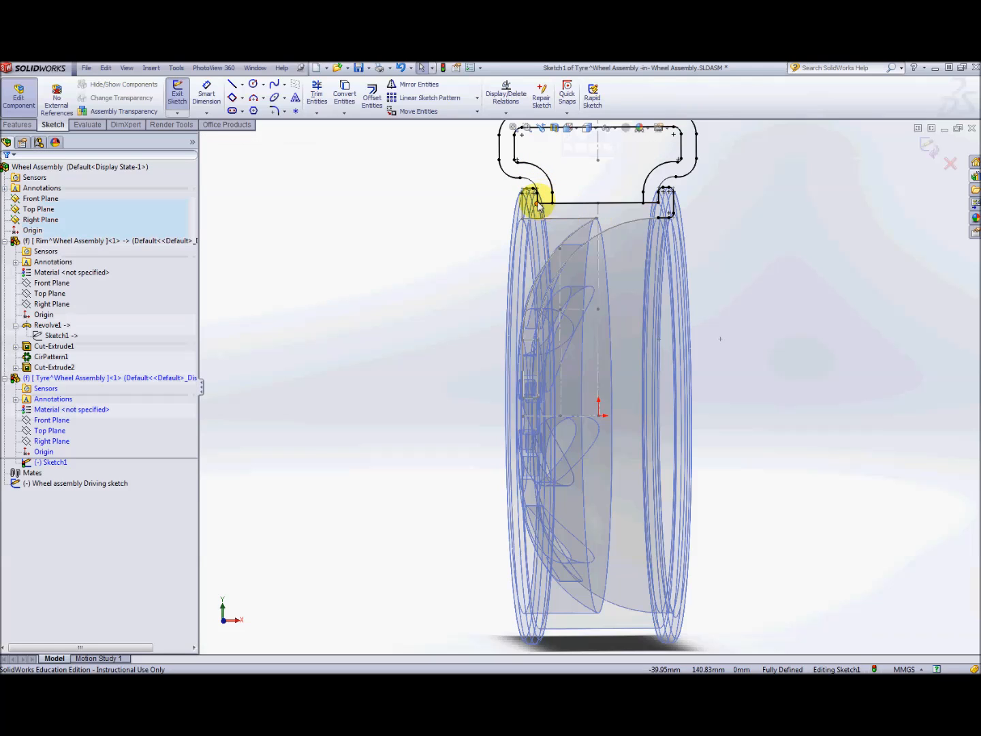
Delete the converted right rim flange entities and trim away the horizontal line between the two tyre walls using Trim to closest.
key("f")
scroll(550, 227, "down", 5)
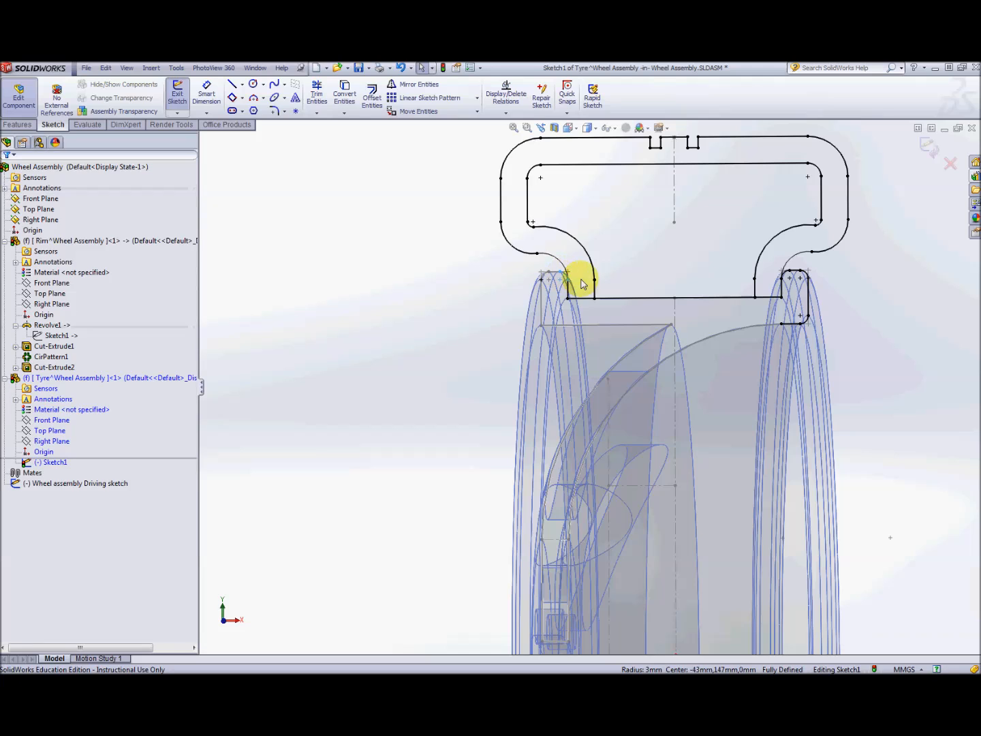
left_click(785, 273)
key("Delete")
left_click_drag(819, 267, 794, 294)
key("Delete")
left_click(794, 324)
key("Delete")
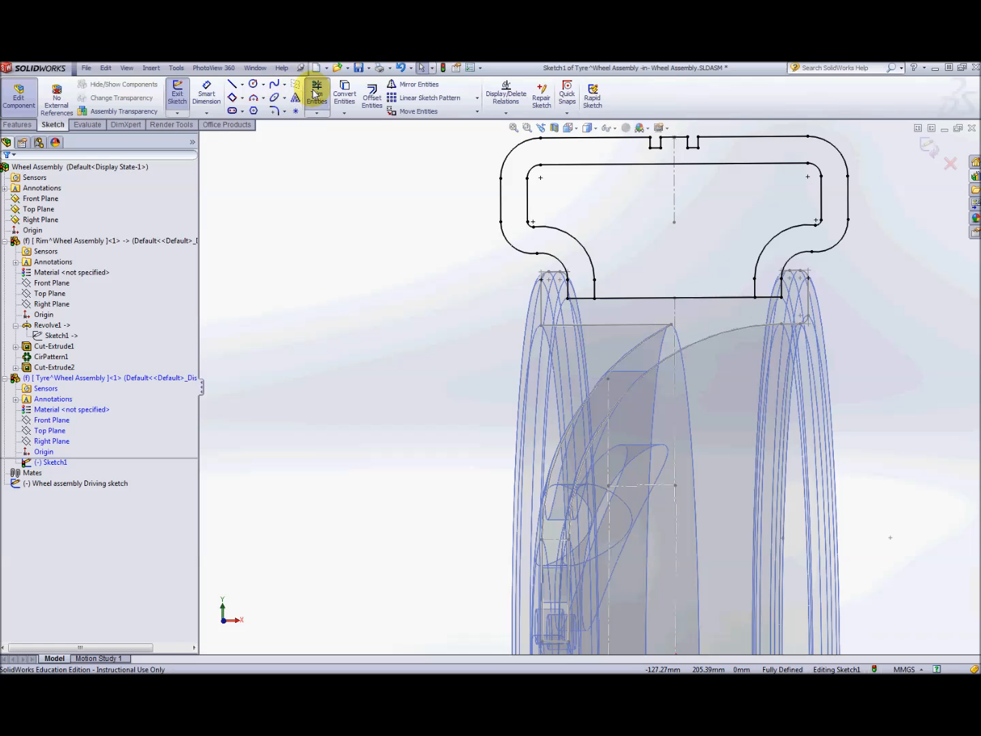
left_click(316, 95)
left_click(718, 302)
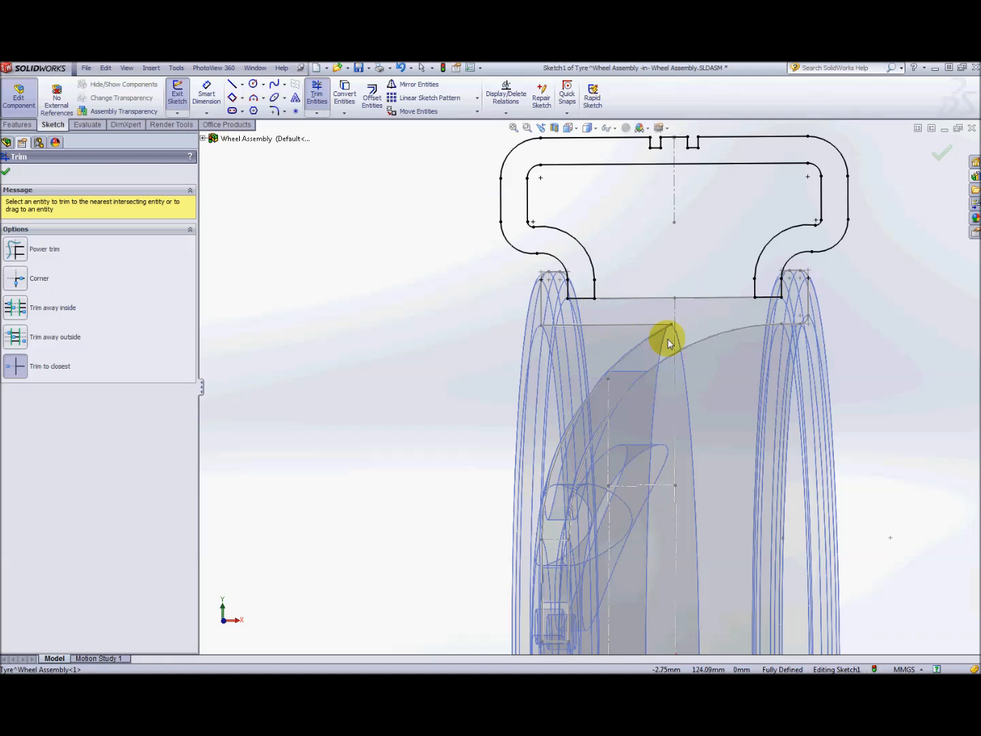
Sketch a horizontal centerline about 77 mm long from the origin towards the left side of the wheel.
scroll(664, 340, "up", 2)
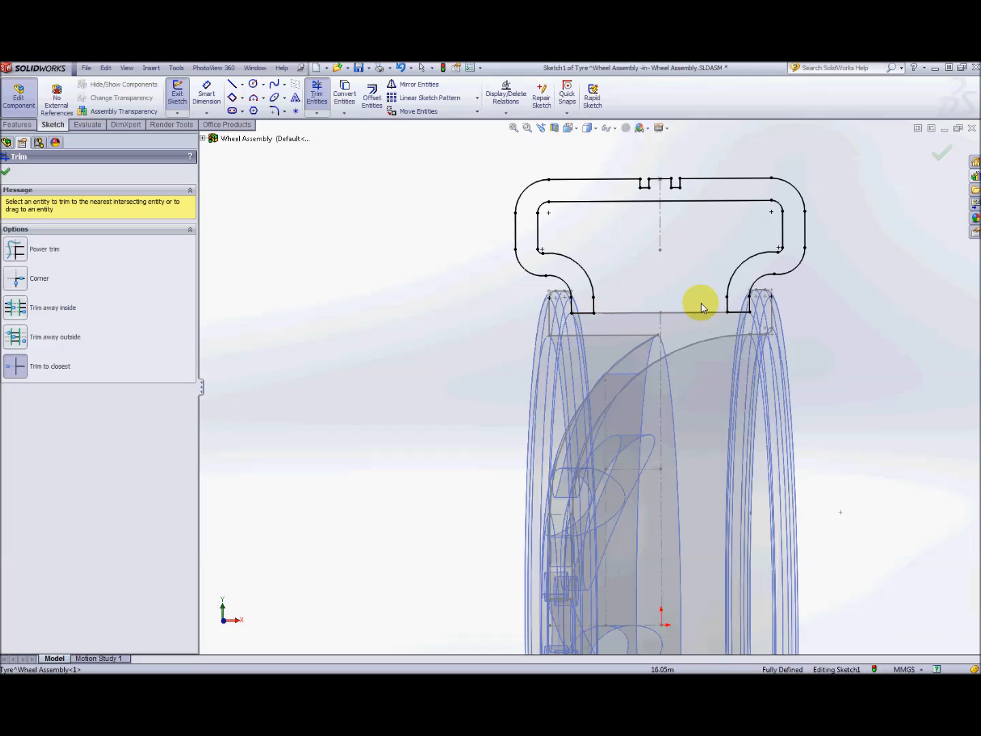
key("z")
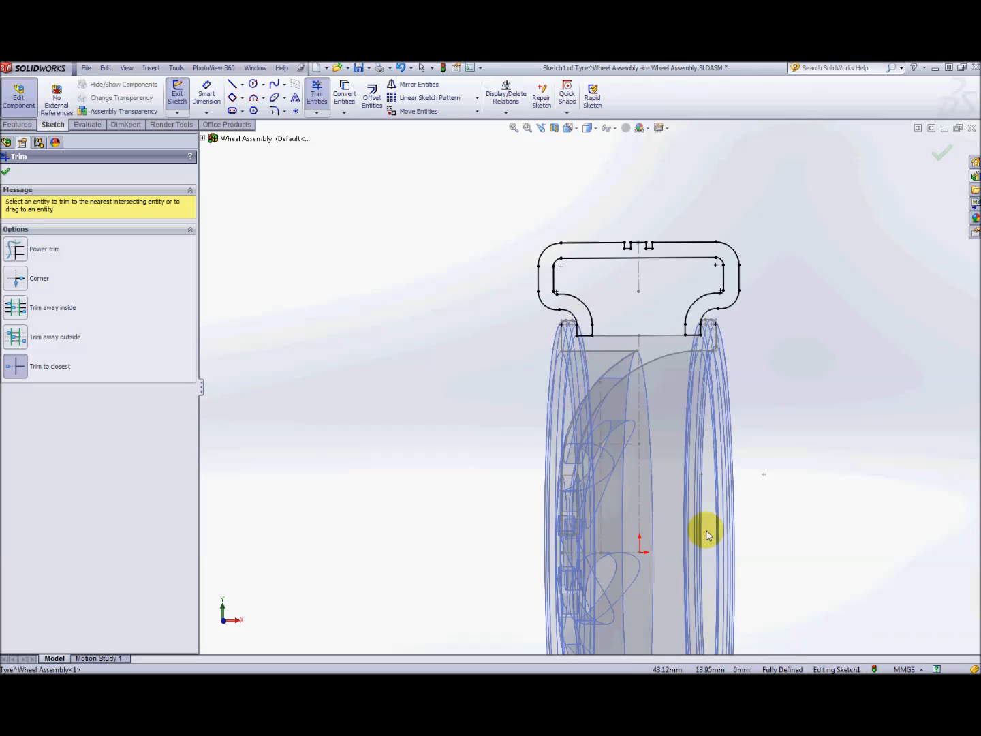
left_click(244, 85)
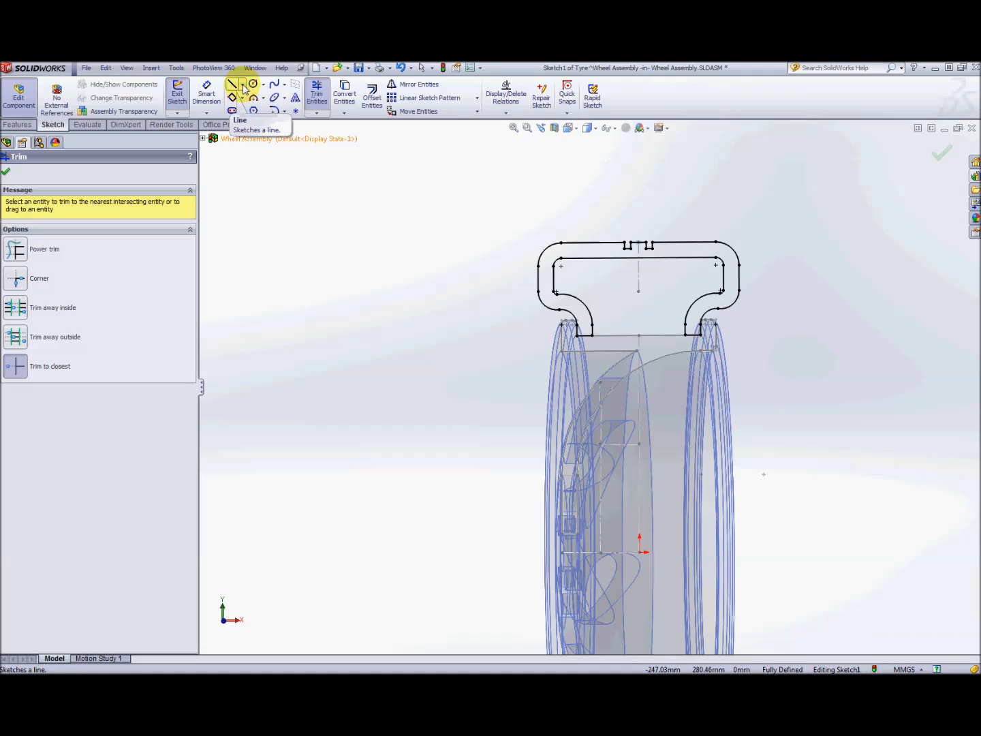
left_click(243, 85)
left_click(255, 105)
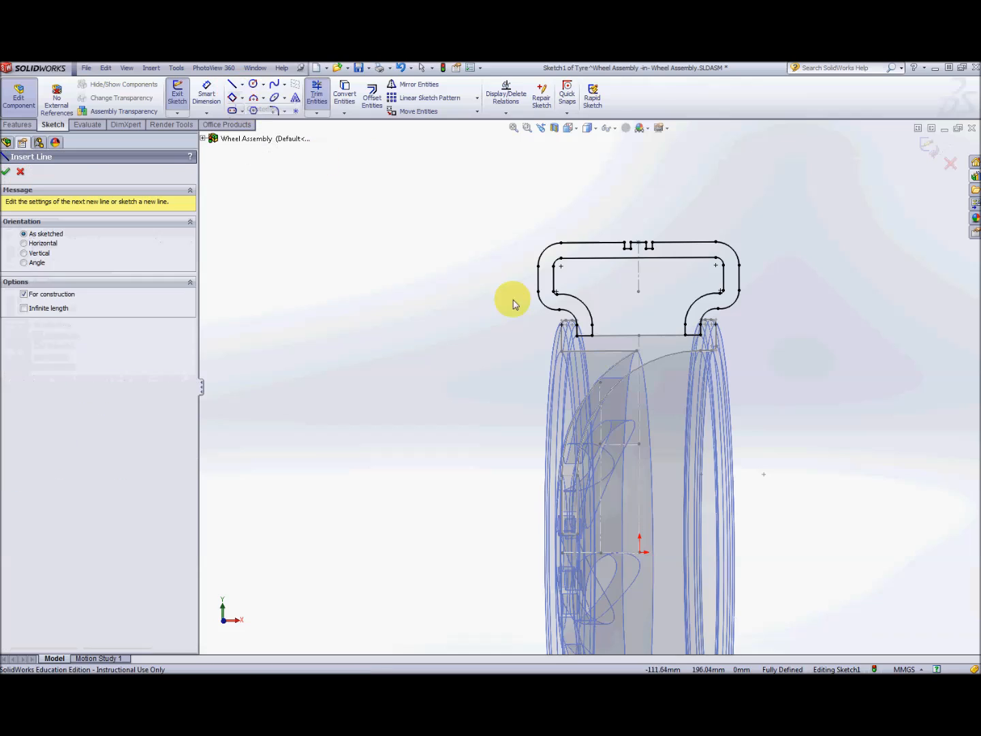
left_click_drag(641, 552, 521, 553)
scroll(507, 538, "up", 3)
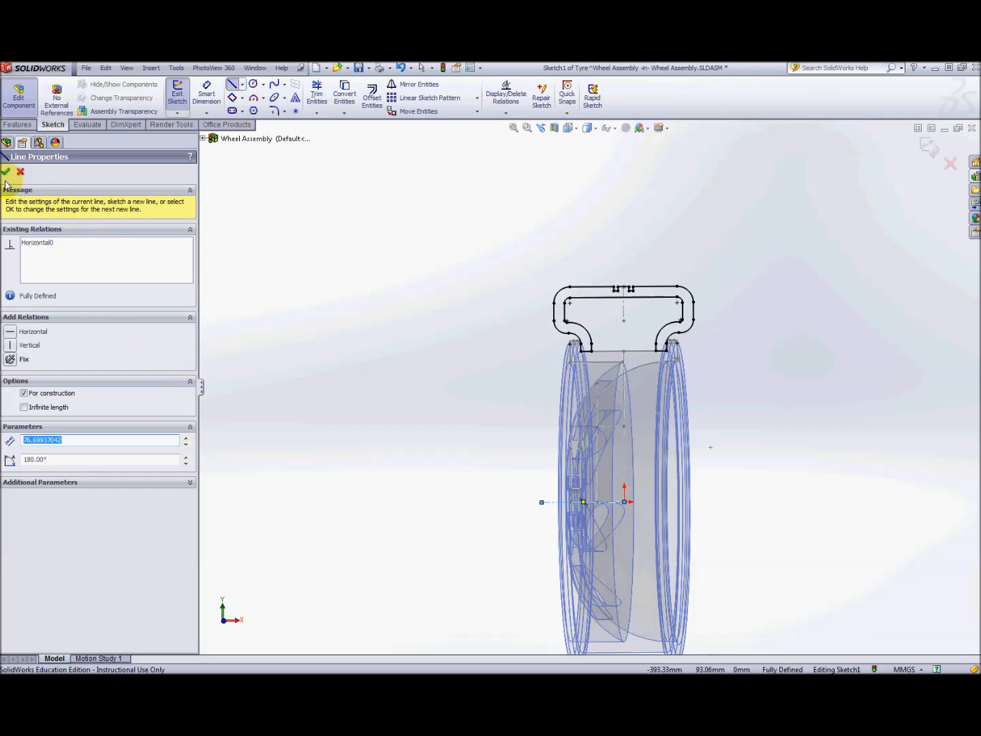
key("Escape")
left_click(9, 156)
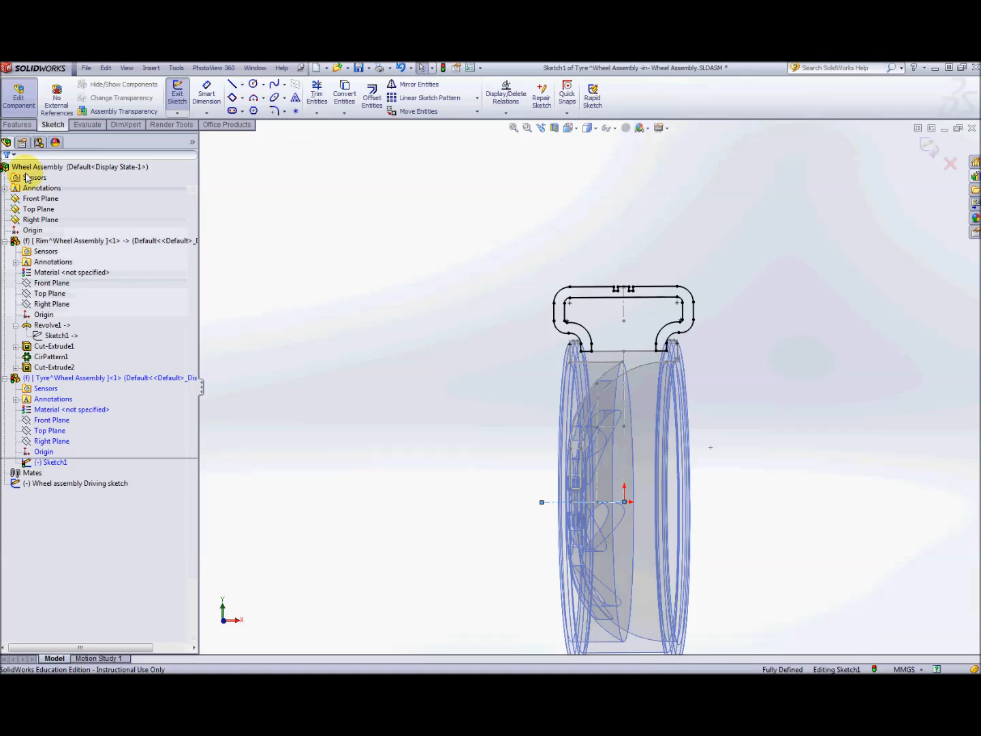
Revolve the tyre profile 360 degrees around the horizontal centerline as a Blind Revolved Boss/Base.
left_click(20, 125)
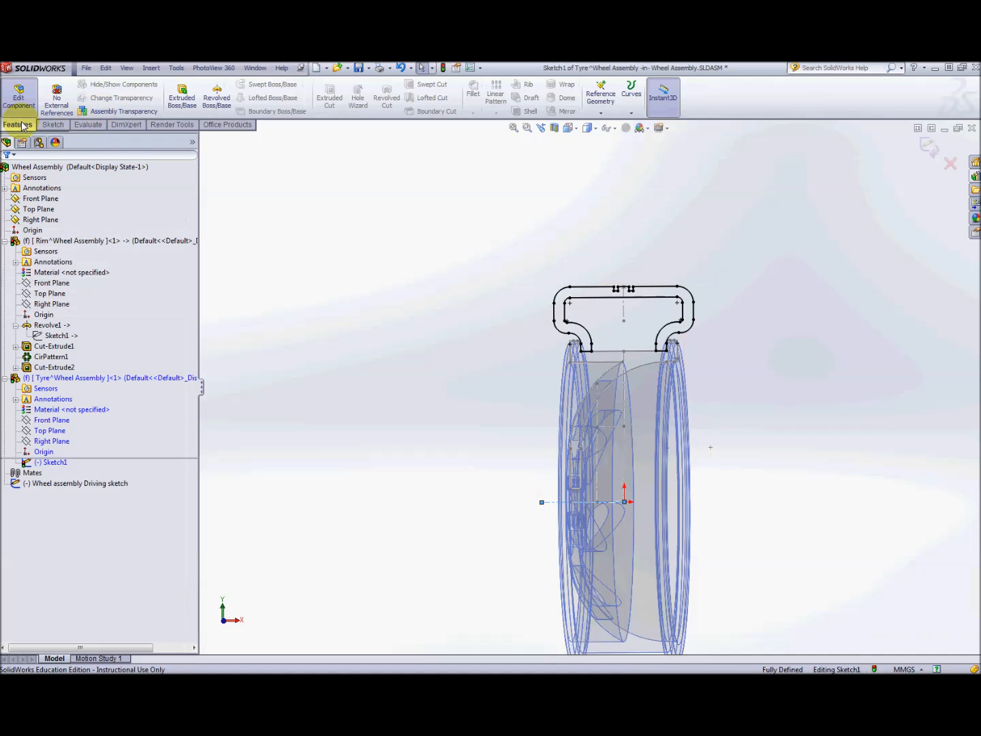
left_click(218, 101)
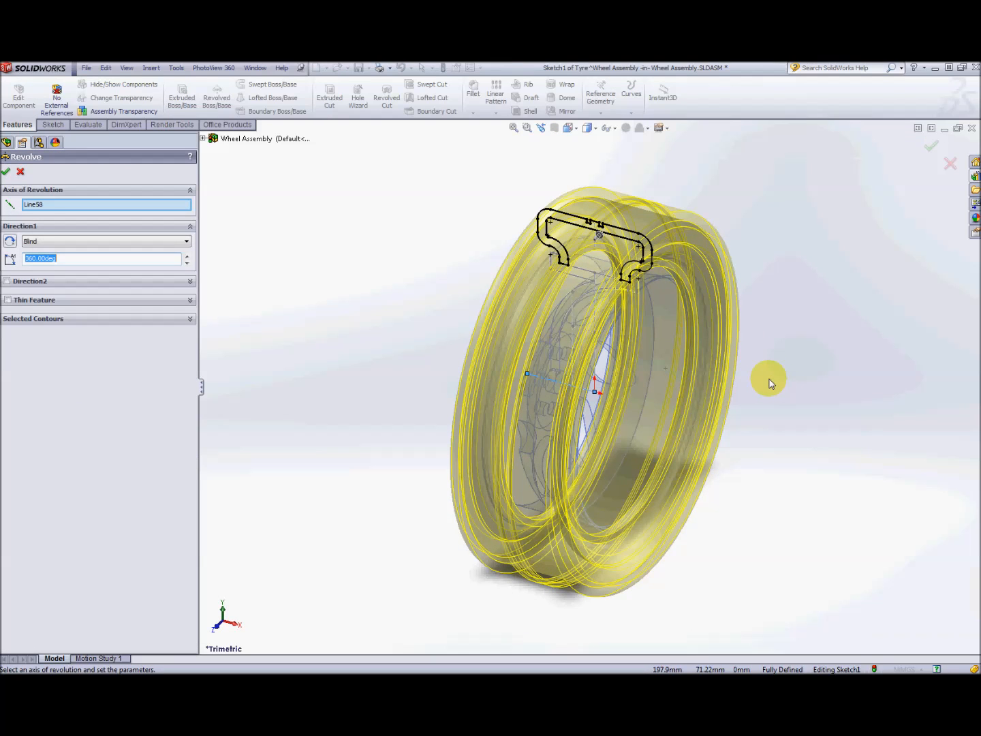
left_click(9, 172)
middle_click_drag(812, 253, 847, 239)
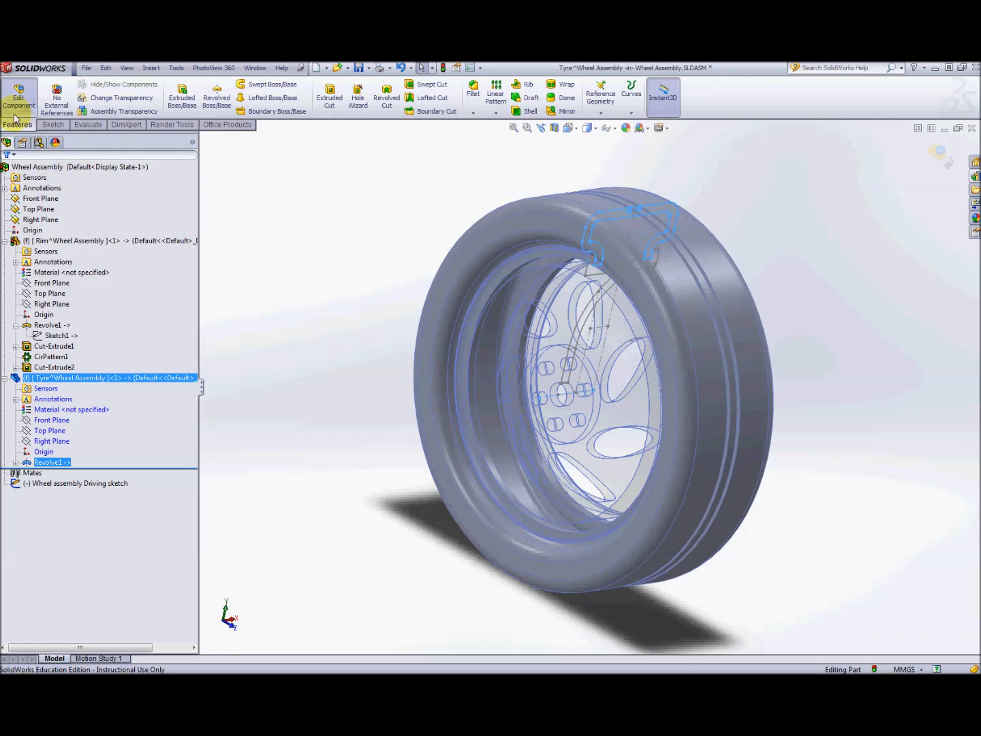
Assign the Rubber material to the Tyre part.
left_click(248, 368)
right_click(70, 409)
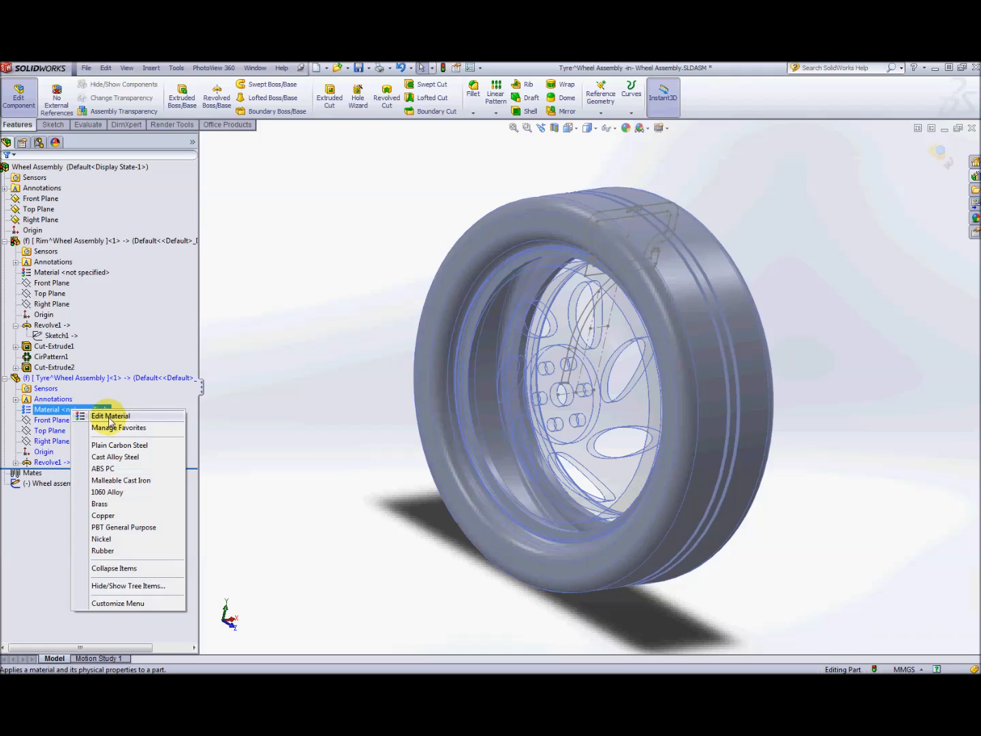
left_click(111, 552)
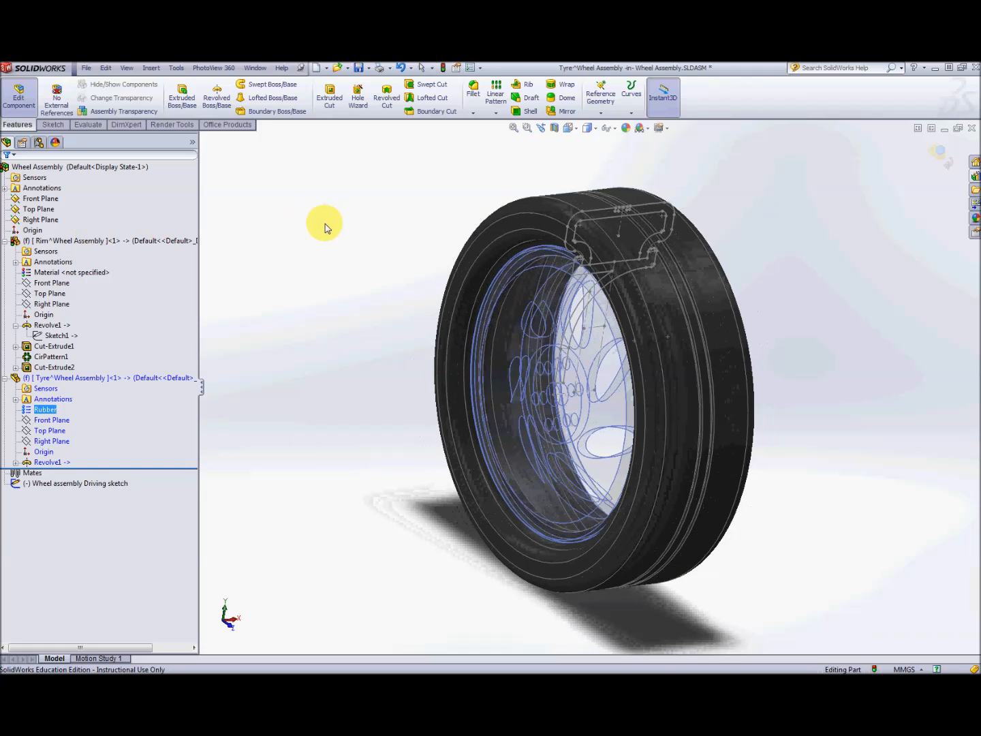
Create a reference plane offset 290 mm above the Tyre part's Top Plane.
mouse_move(838, 357)
middle_mouse_down()
mouse_move(802, 357)
mouse_move(871, 318)
mouse_move(794, 357)
mouse_move(792, 342)
mouse_move(817, 389)
mouse_move(794, 372)
mouse_move(789, 426)
mouse_move(781, 365)
mouse_move(794, 317)
mouse_move(839, 353)
middle_mouse_up()
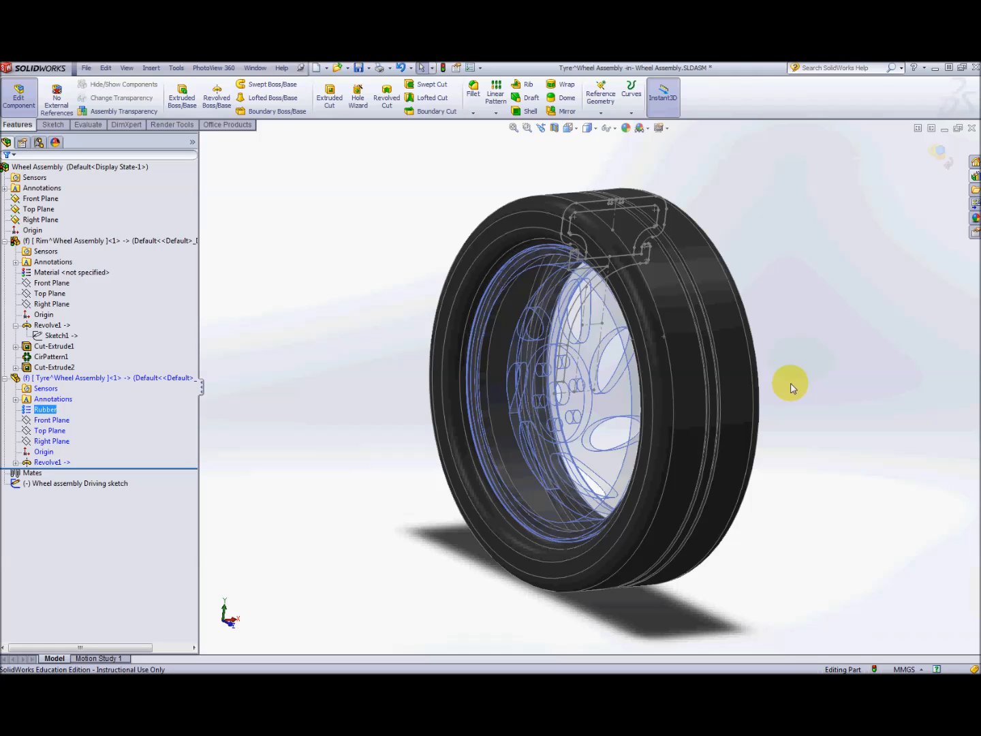
middle_click_drag(823, 398, 810, 407)
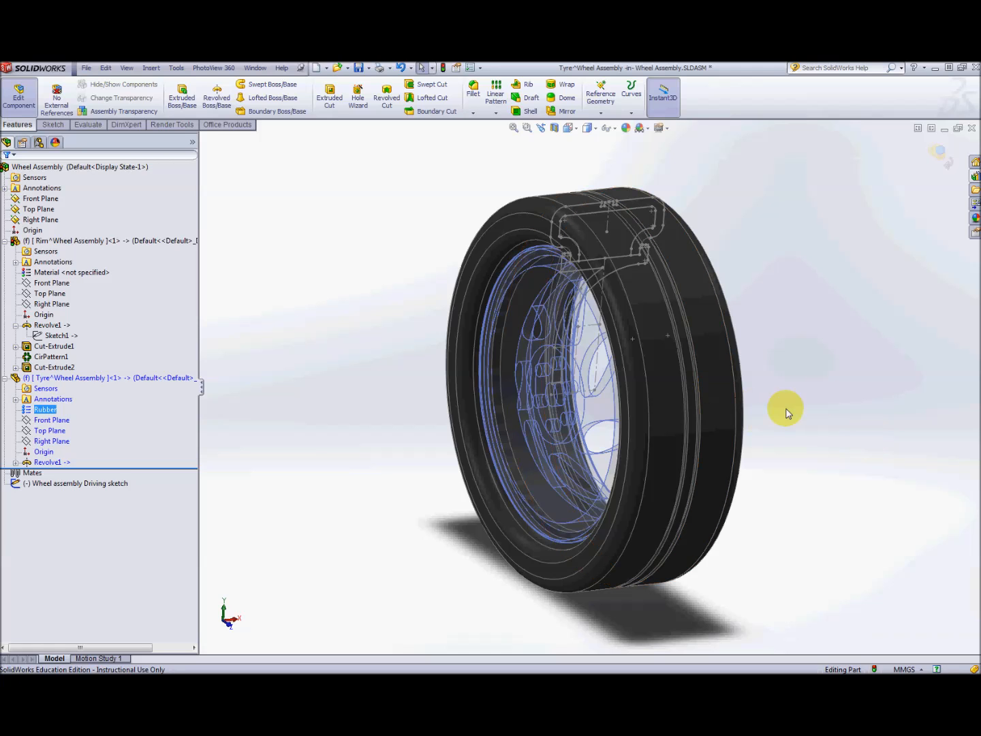
middle_click_drag(791, 408, 777, 402)
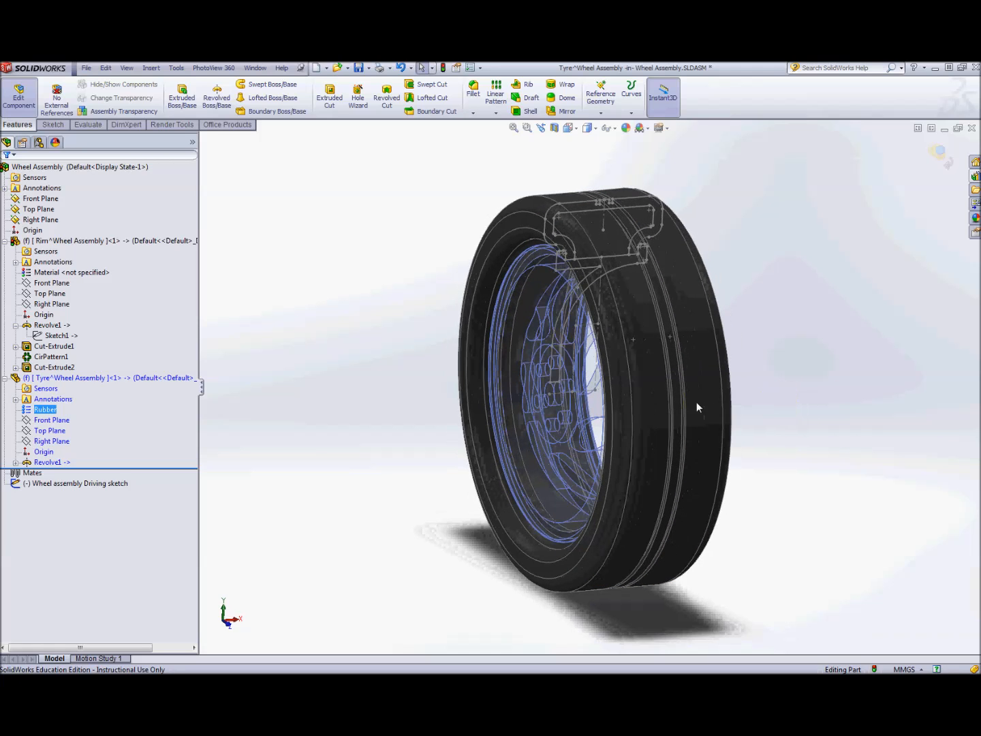
middle_click_drag(498, 460, 721, 462)
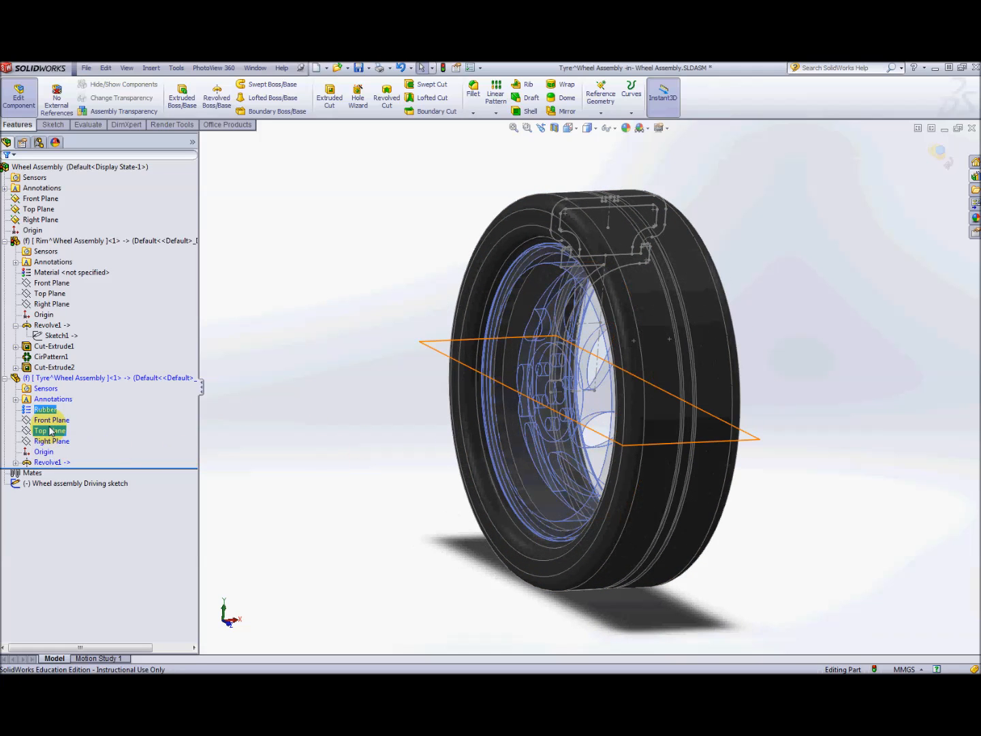
left_click(50, 432)
middle_click_drag(924, 396, 909, 432)
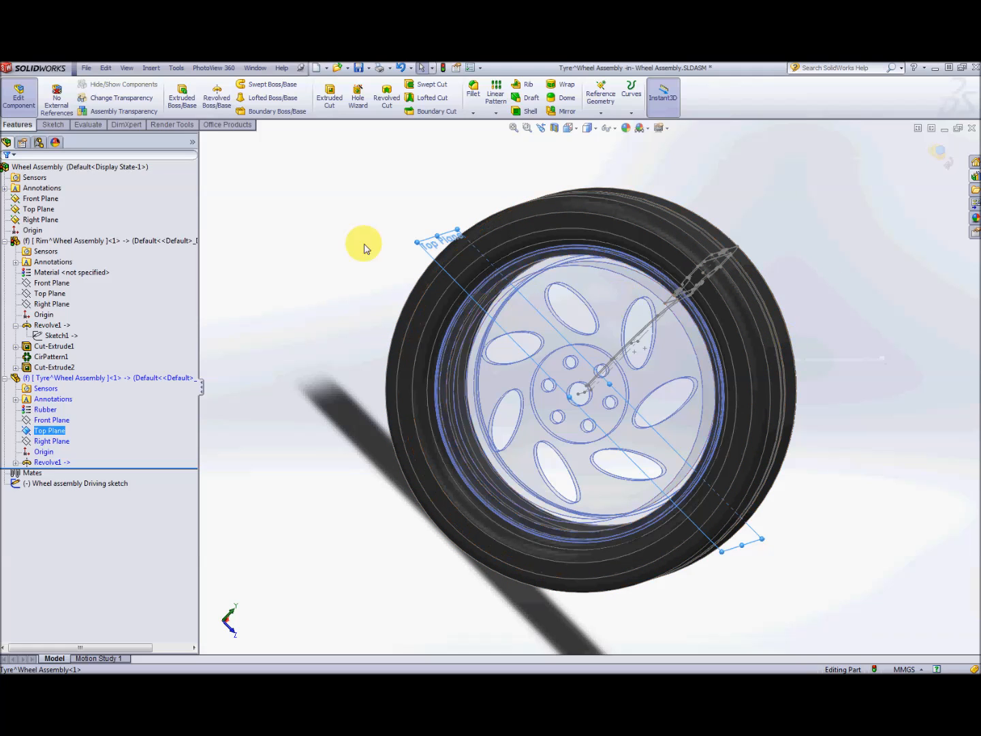
left_click(150, 69)
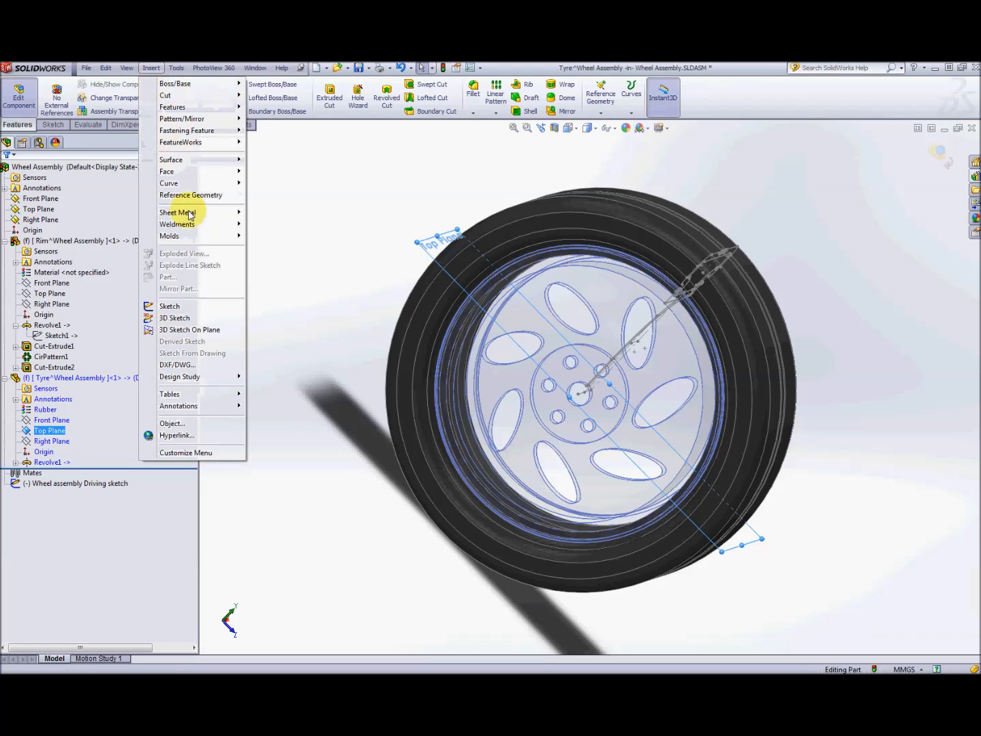
mouse_move(199, 204)
left_click(289, 198)
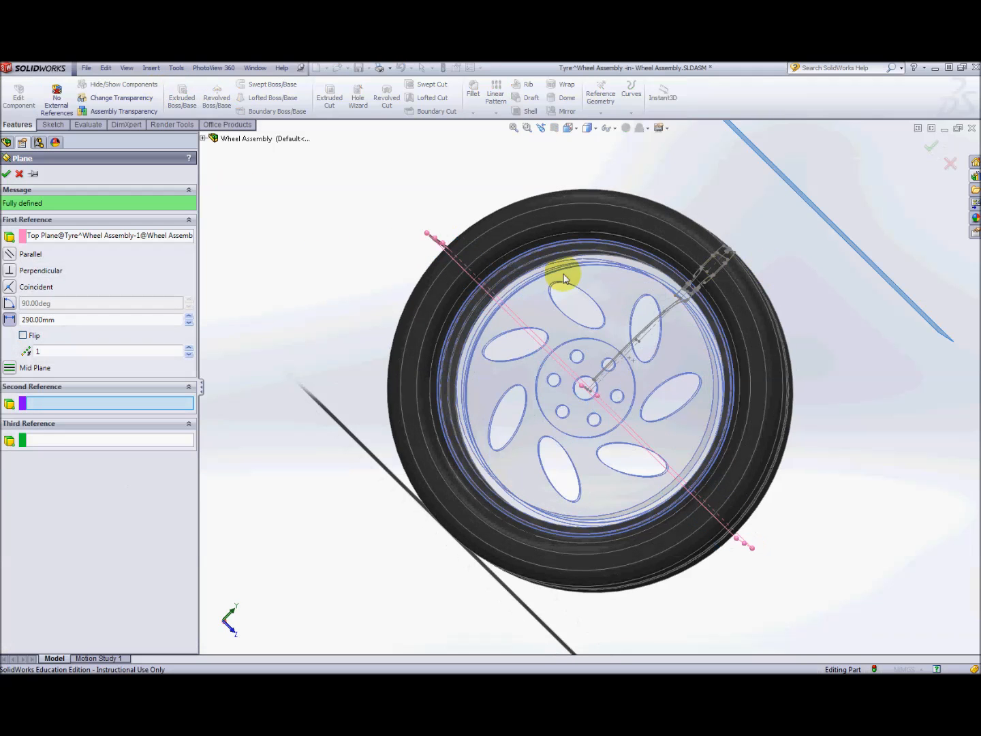
middle_click_drag(564, 278, 876, 314)
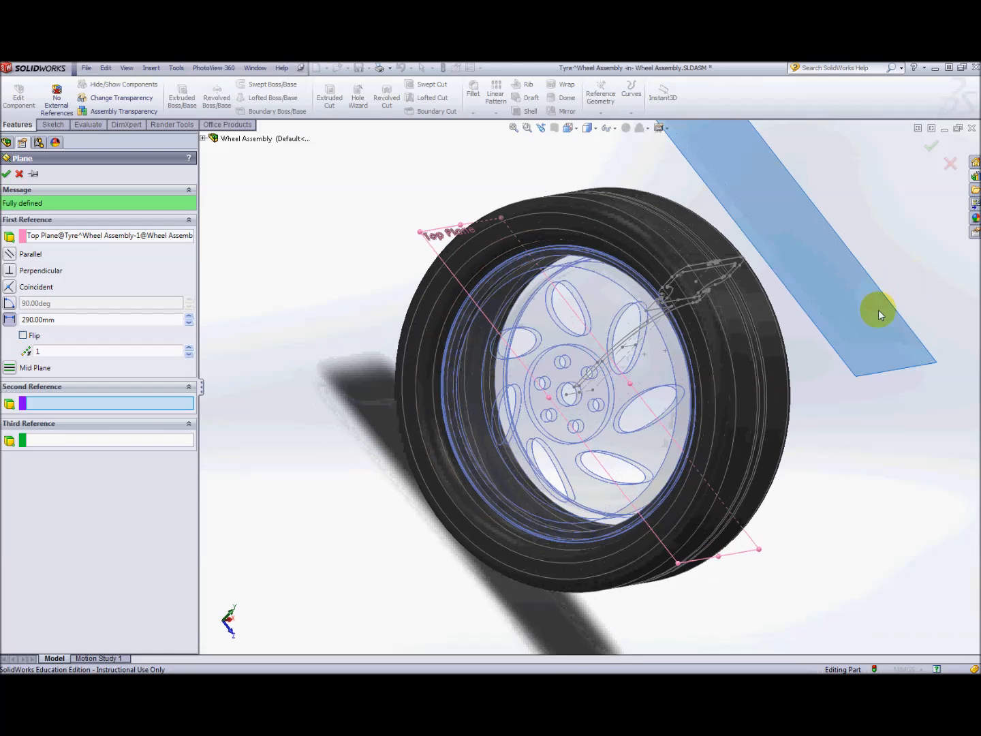
left_click(5, 179)
Start a sketch on the new offset plane and orient the view normal to it.
middle_click_drag(845, 265, 871, 261)
scroll(845, 255, "up", 4)
mouse_move(806, 320)
middle_mouse_down()
mouse_move(736, 361)
mouse_move(725, 427)
mouse_move(724, 416)
middle_mouse_up()
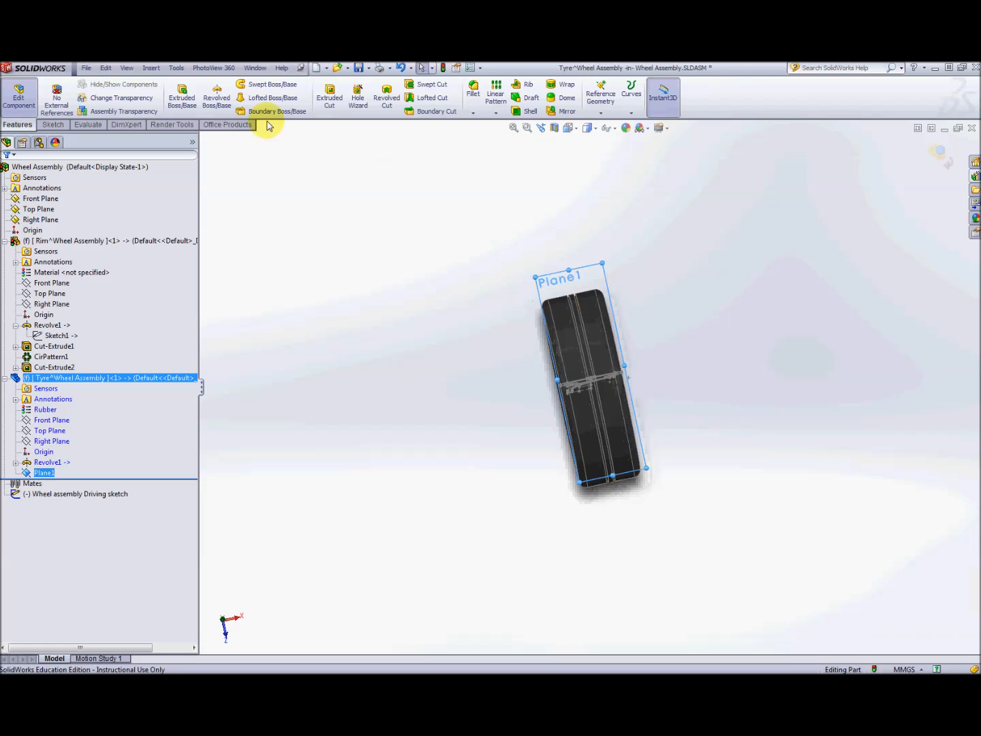
left_click(60, 126)
left_click(177, 95)
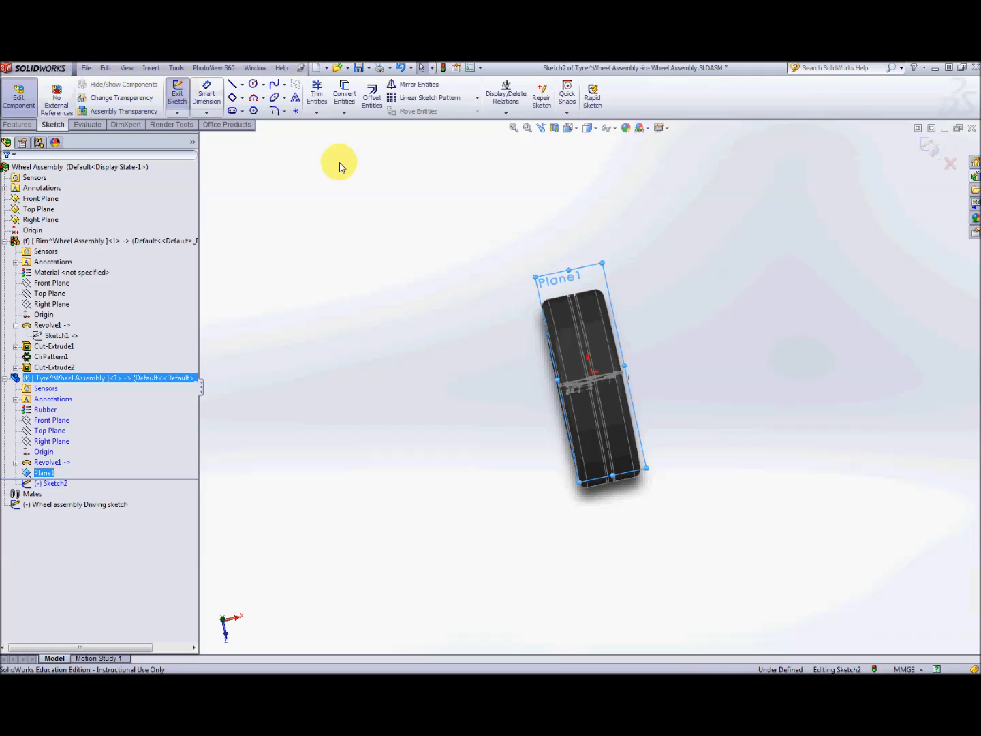
middle_click_drag(704, 417, 739, 365)
scroll(678, 366, "down", 3)
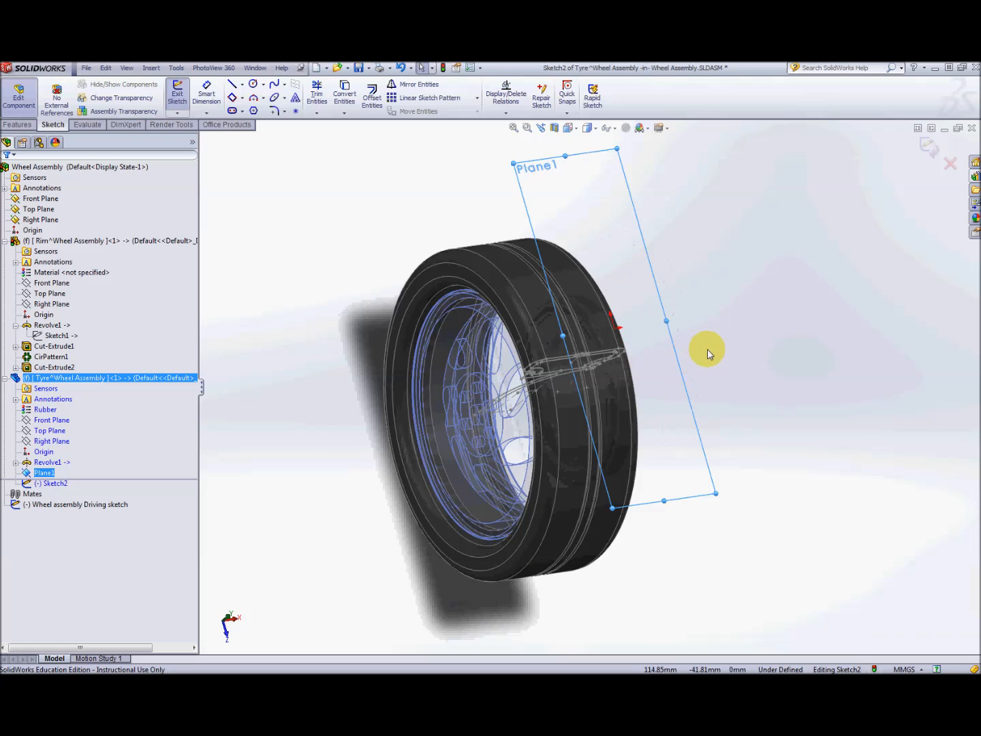
key("space")
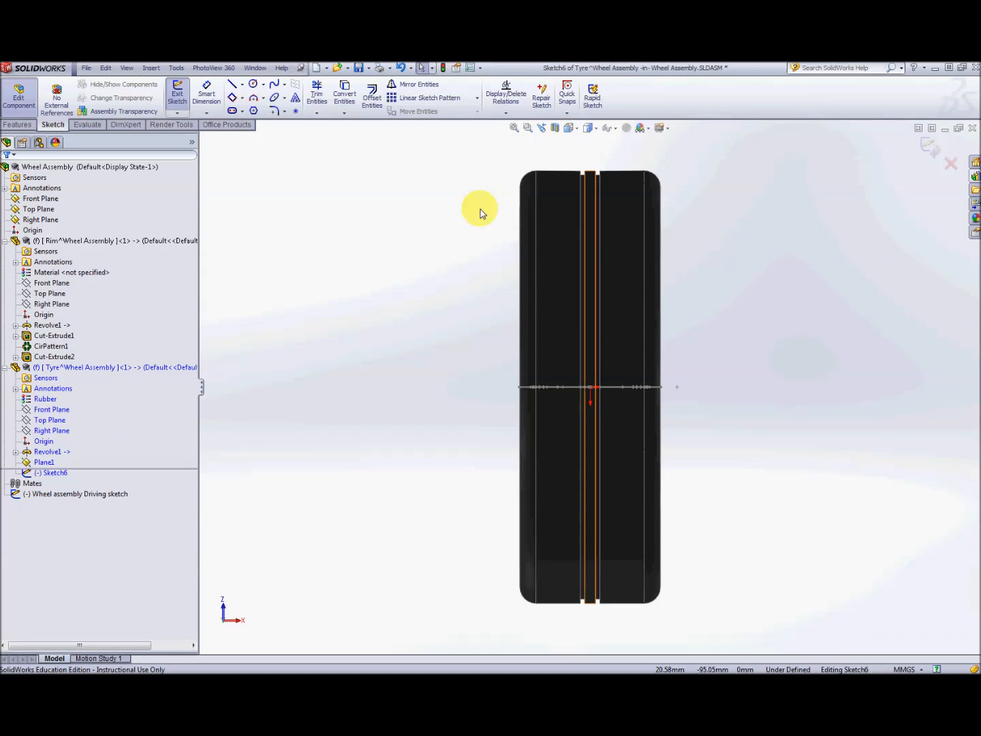
Sketch a three-point spline from the origin past the tyre's left edge, ending about 86 mm left of and 38 mm below the origin.
left_click(276, 88)
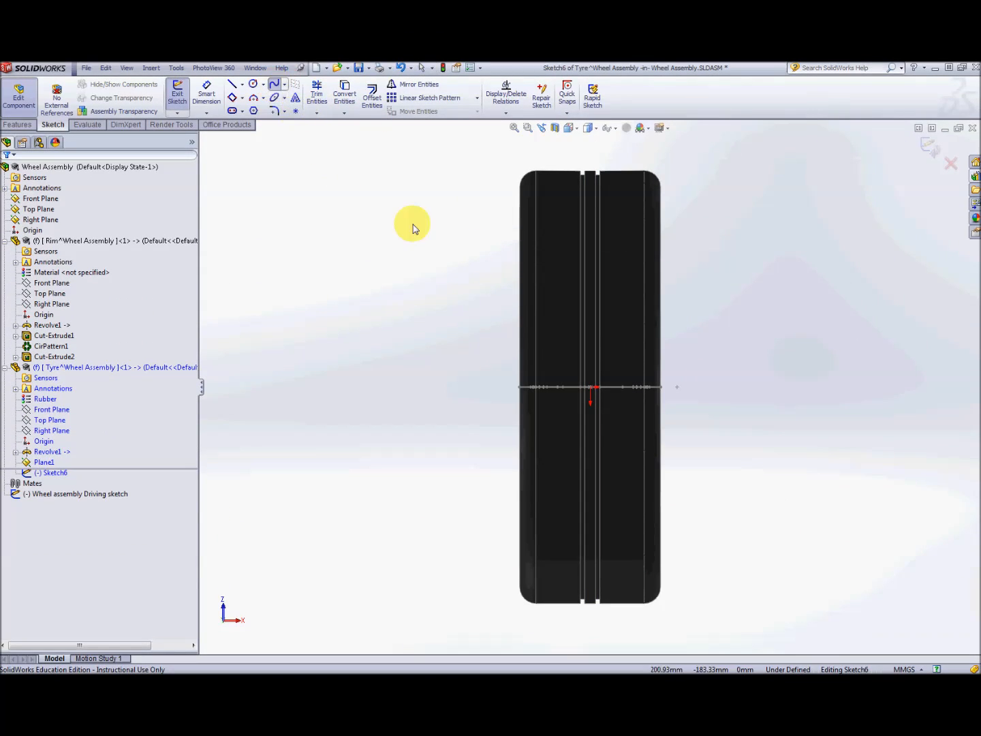
scroll(607, 396, "up", 1)
scroll(621, 423, "down", 3)
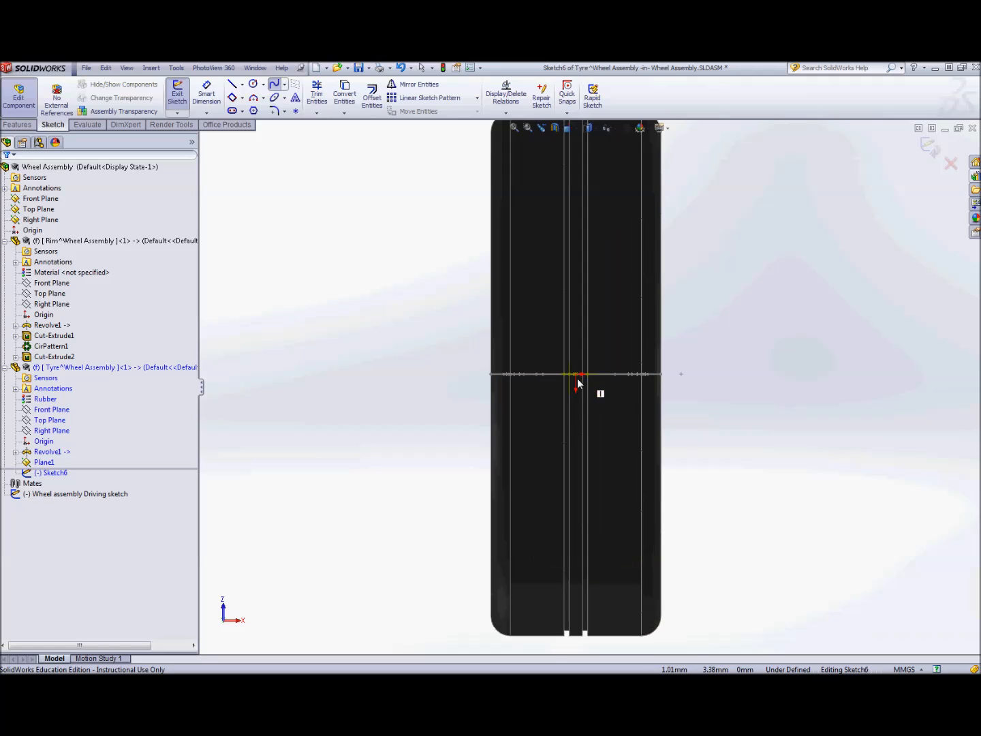
scroll(577, 384, "down", 1)
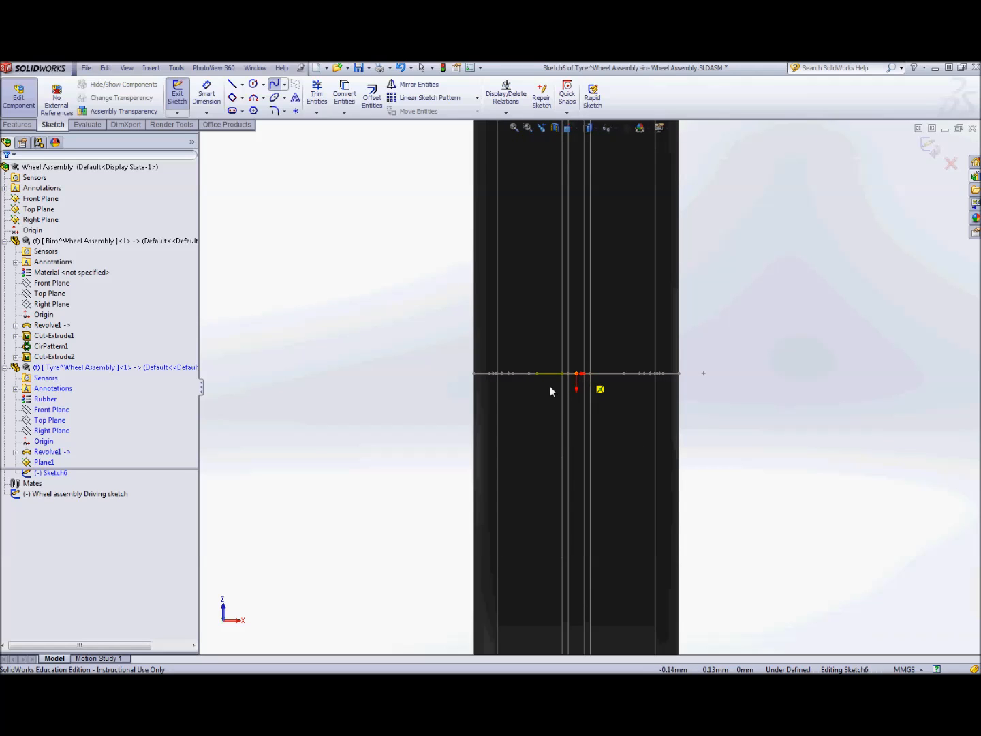
left_click(576, 374)
left_click(518, 422)
left_click(457, 449)
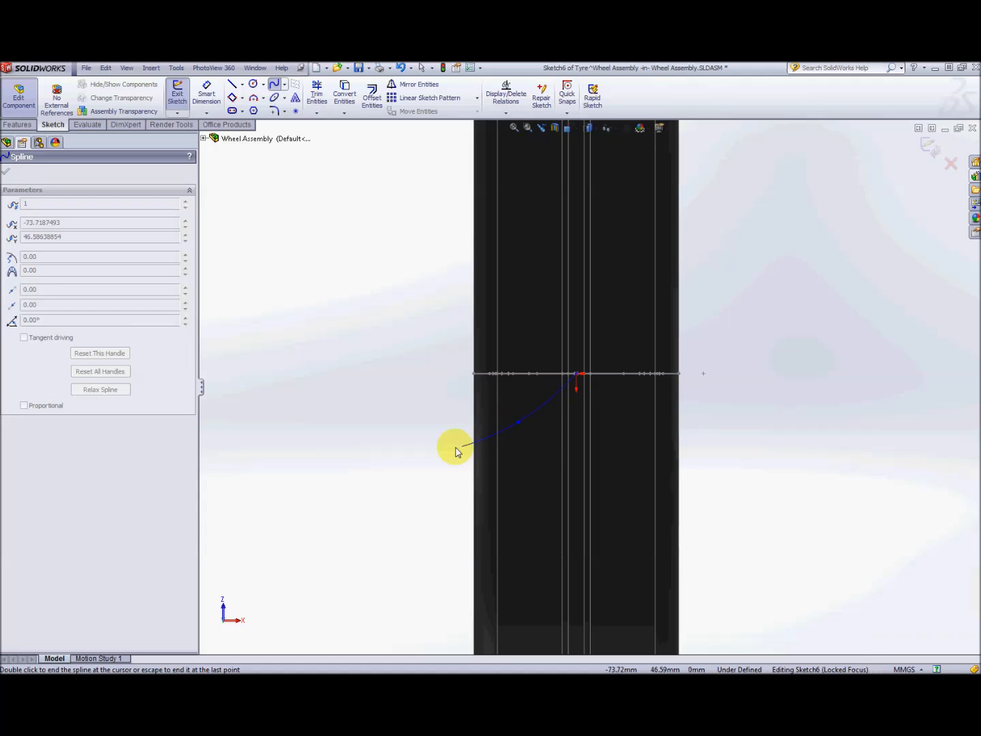
left_click(441, 434)
key("Escape")
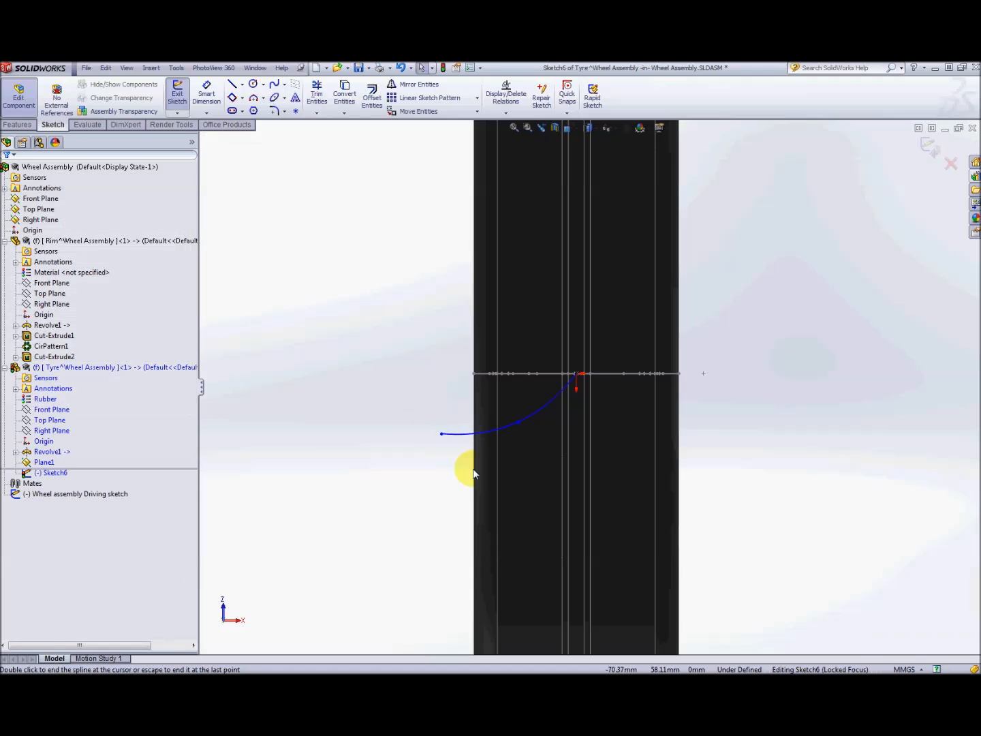
Make the spline's outer endpoint coincident with the left edge of the tyre.
left_click(473, 414)
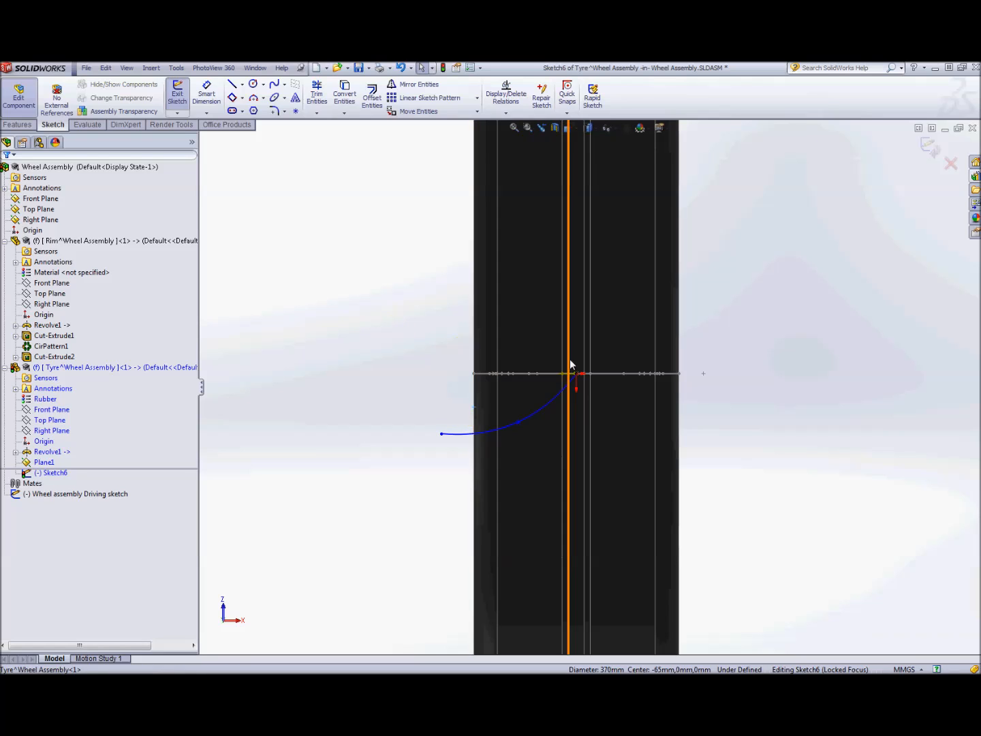
left_click(442, 433)
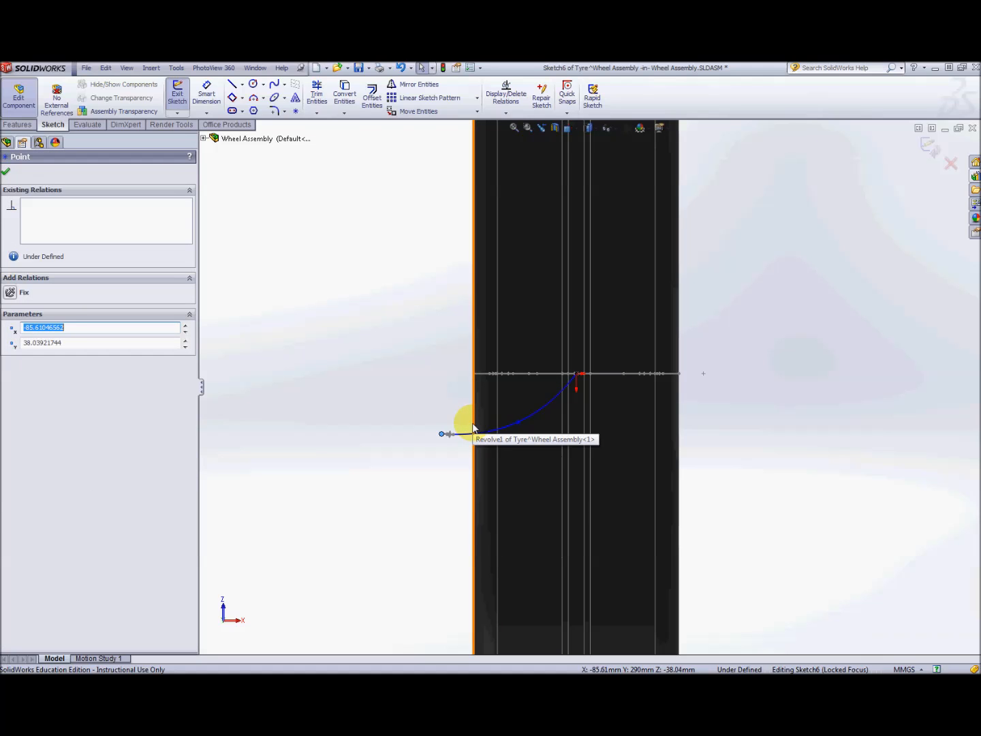
left_click(474, 427, "ctrl")
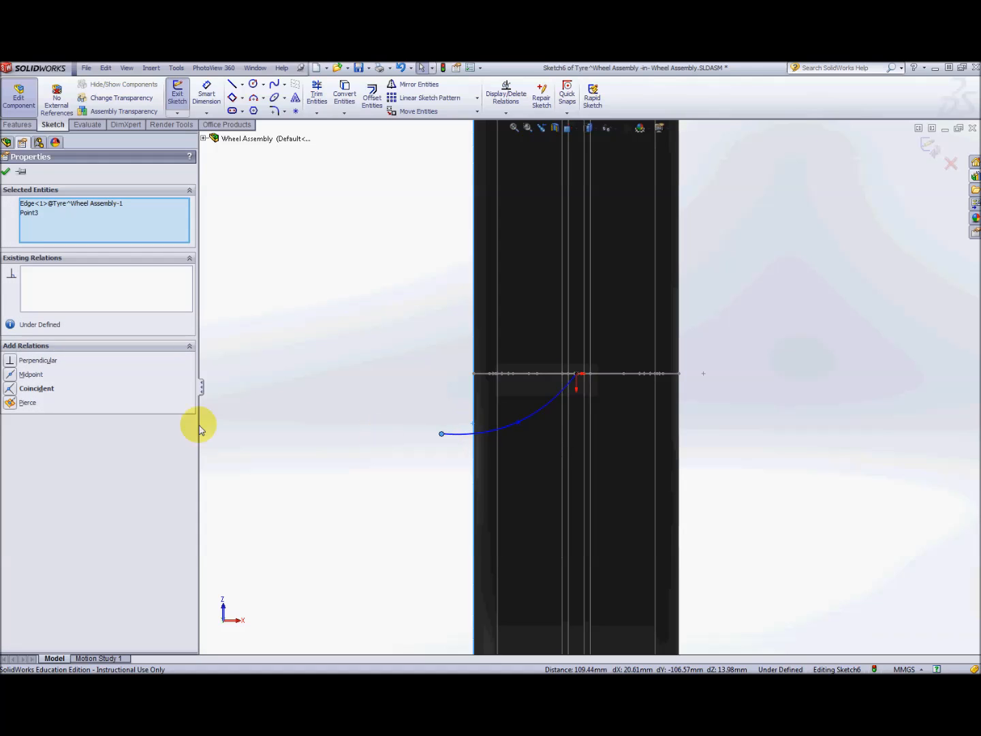
left_click(15, 388)
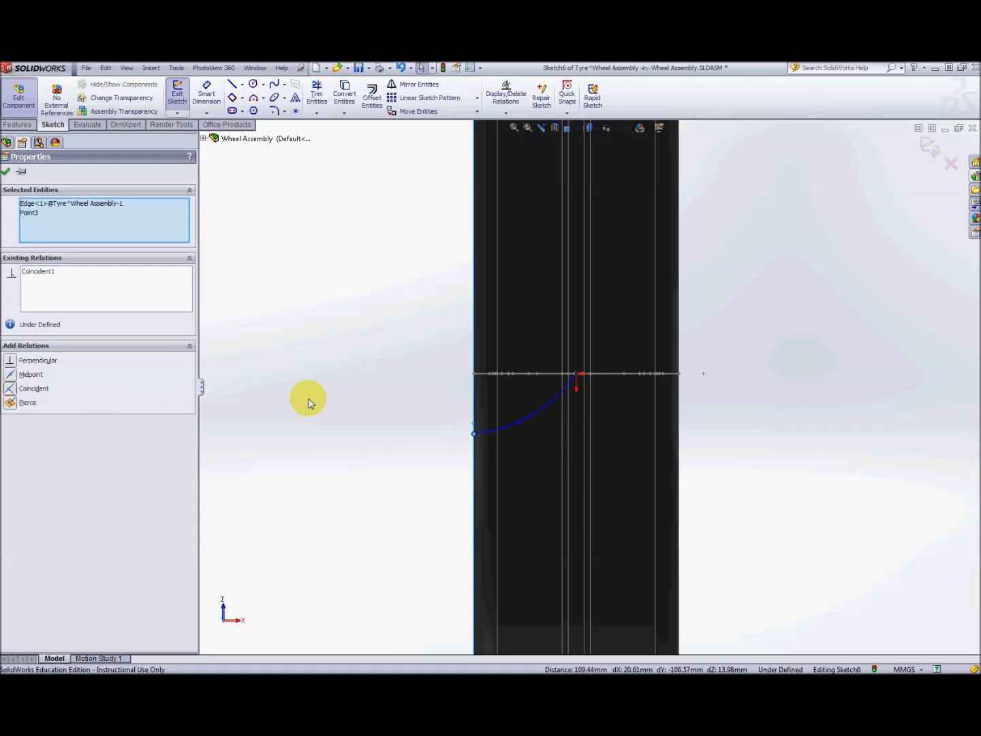
left_click(5, 171)
left_click(365, 314)
Reshape the spline into an S-curve using its end tangent, with its middle point about 34 mm left of and 24 mm below the origin.
left_click(524, 415)
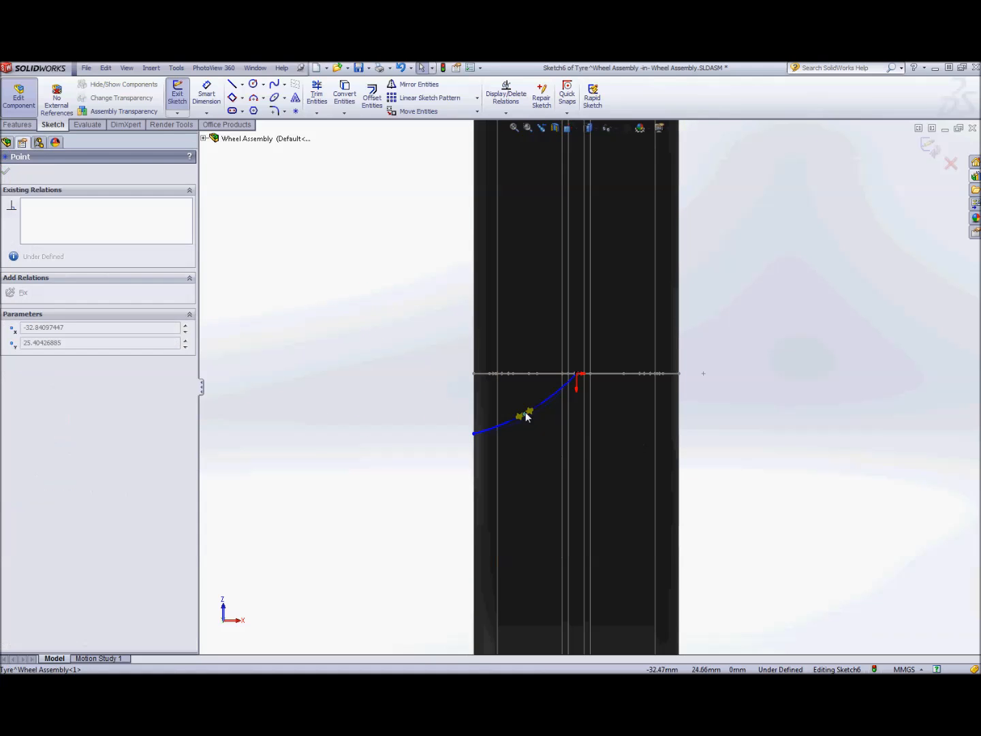
mouse_move(525, 416)
left_mouse_down()
mouse_move(467, 437)
mouse_move(477, 434)
left_mouse_up()
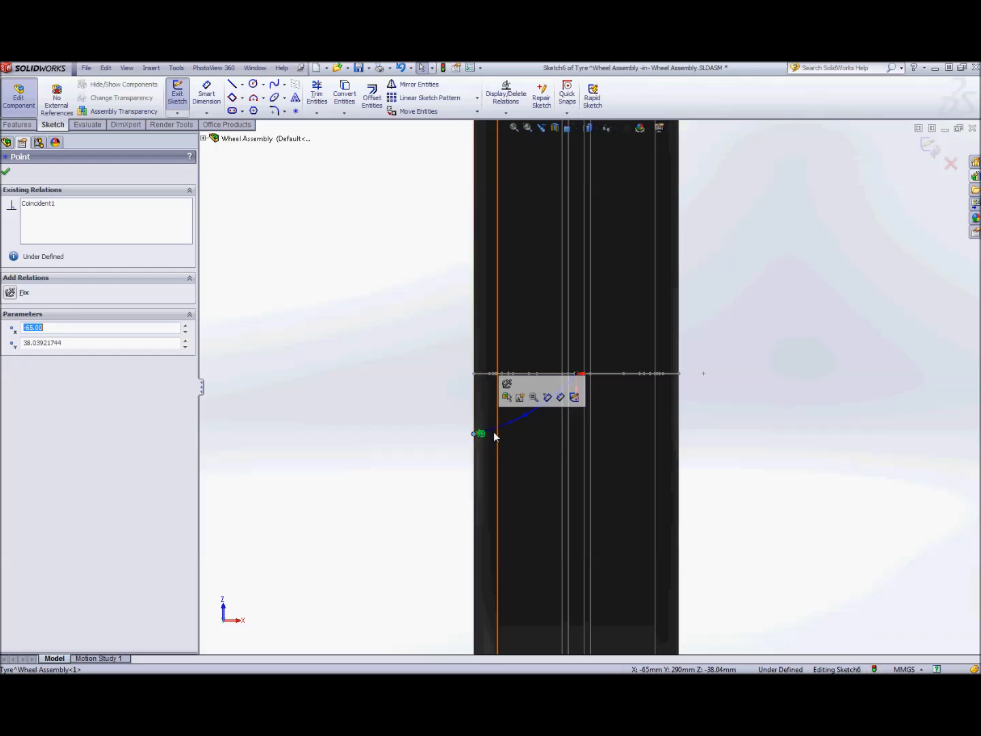
scroll(510, 431, "up", 2)
scroll(529, 427, "down", 5)
left_click(445, 372)
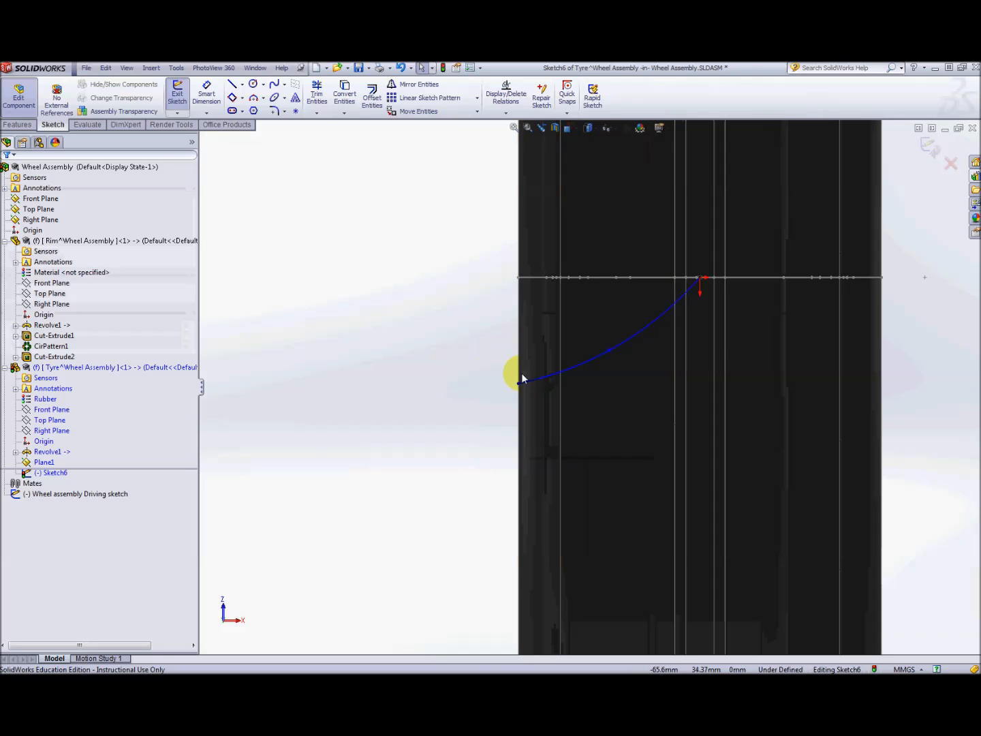
left_click(520, 383)
left_click_drag(535, 382, 546, 387)
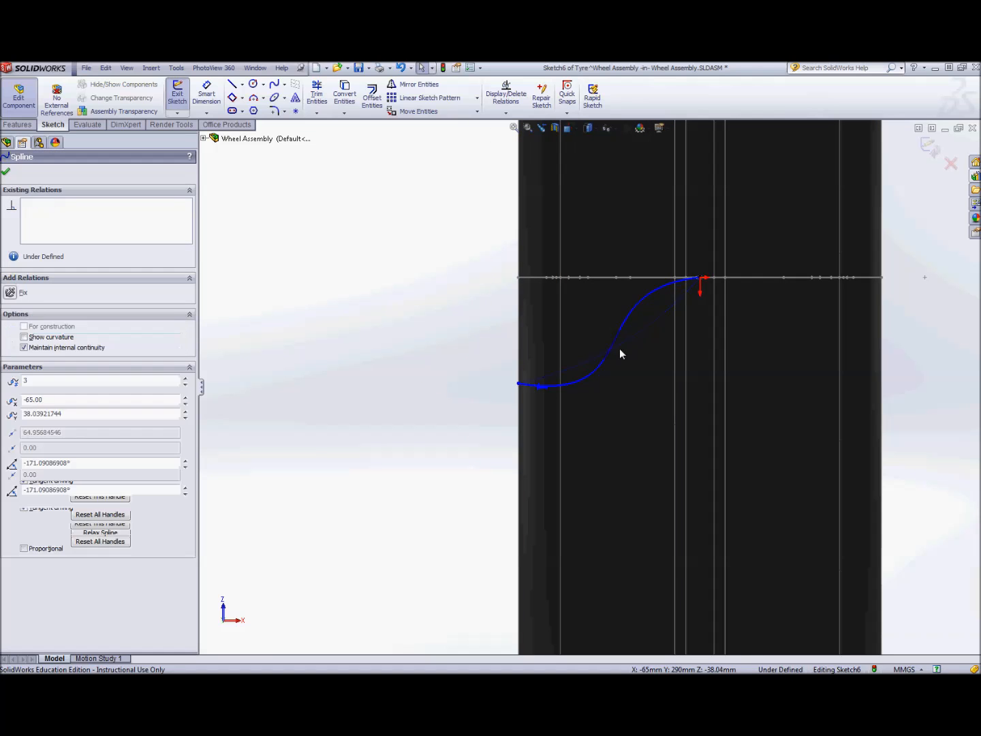
mouse_move(611, 353)
left_mouse_down()
mouse_move(603, 328)
mouse_move(604, 342)
left_mouse_up()
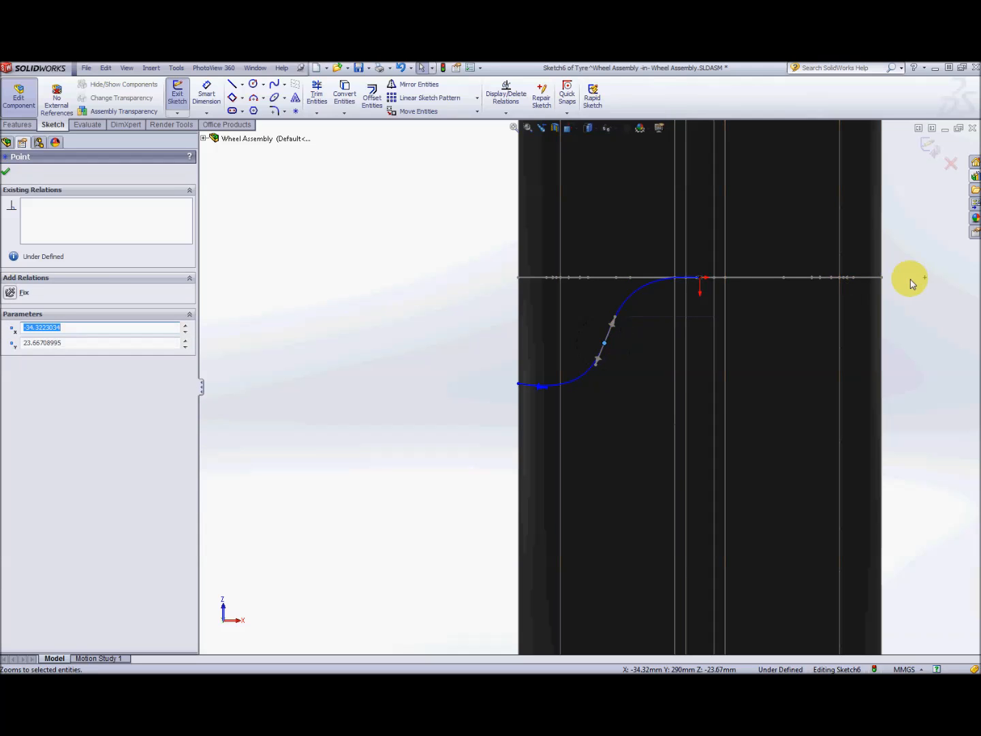
Dimension the vertical distance between the spline's outer endpoint and the origin as 40 mm.
scroll(914, 281, "up", 2)
scroll(914, 281, "down", 2)
scroll(755, 359, "up", 2)
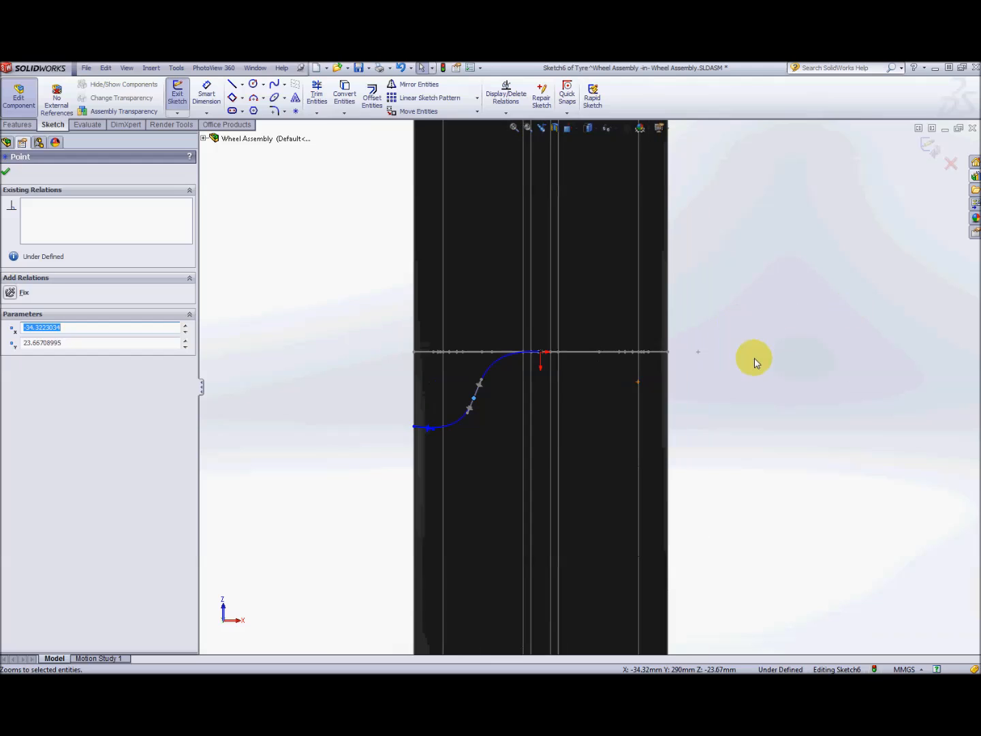
left_click(207, 95)
left_click(415, 427)
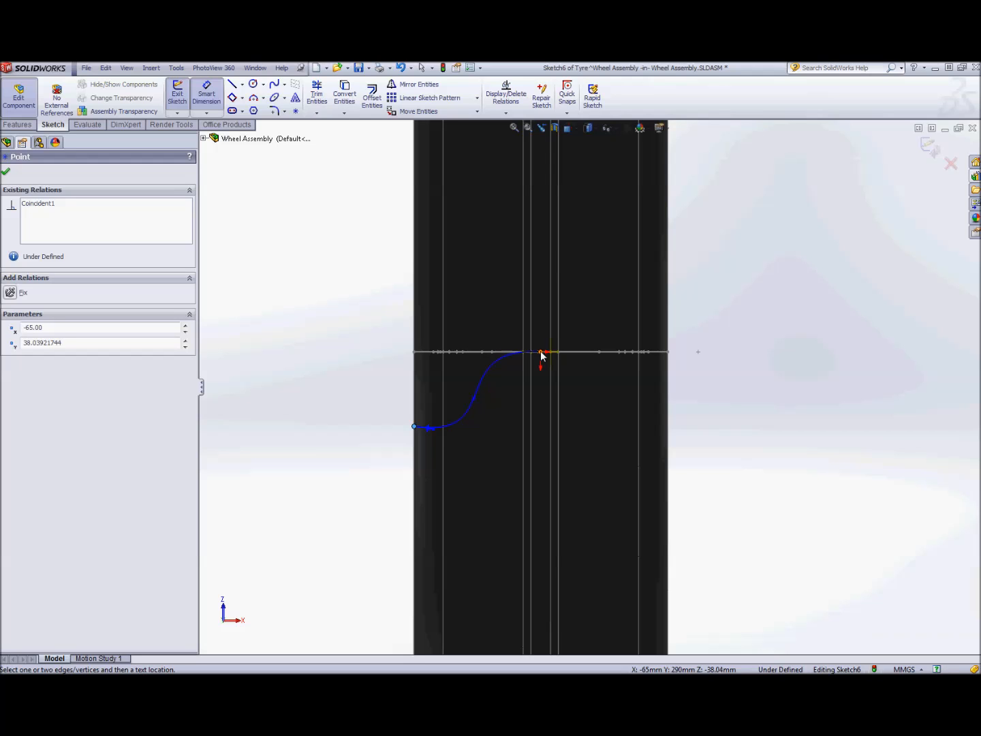
left_click(542, 353)
left_click(346, 389)
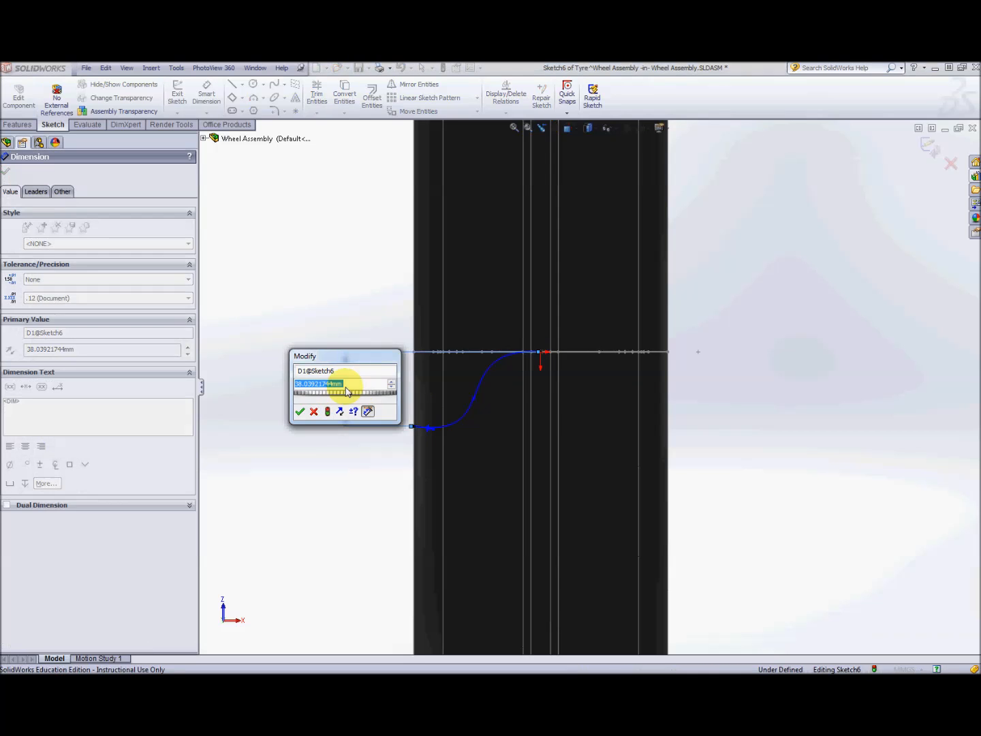
type("40")
key("Return")
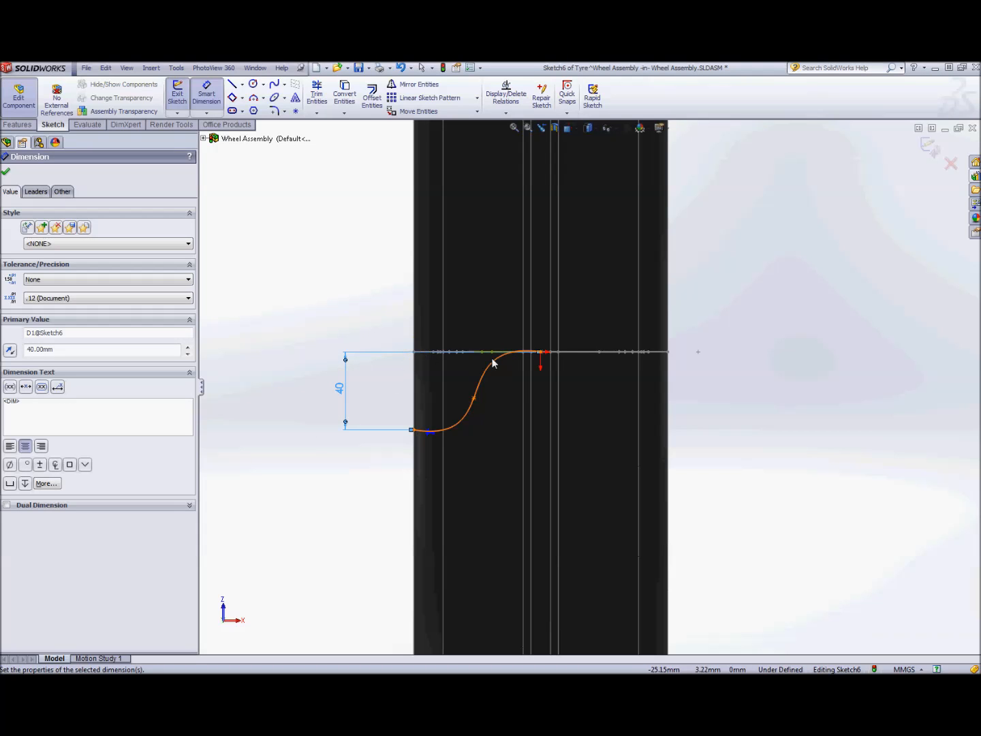
Sketch a 65 mm horizontal centerline from the origin to the tyre's left edge and a vertical centerline down from its midpoint.
left_click(243, 85)
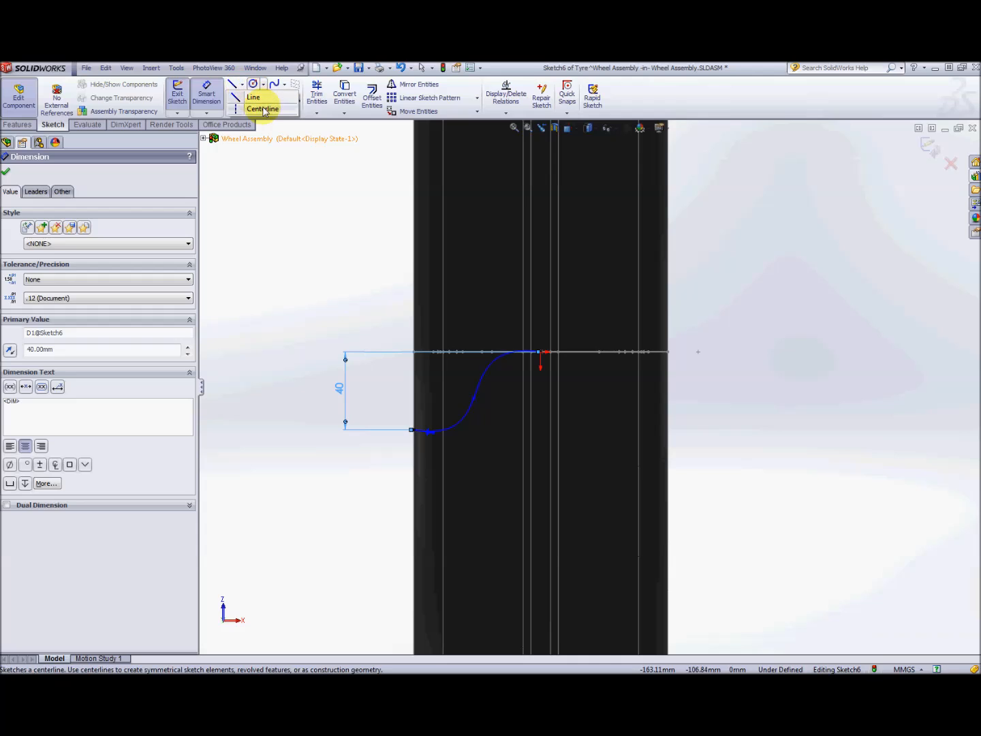
left_click(263, 109)
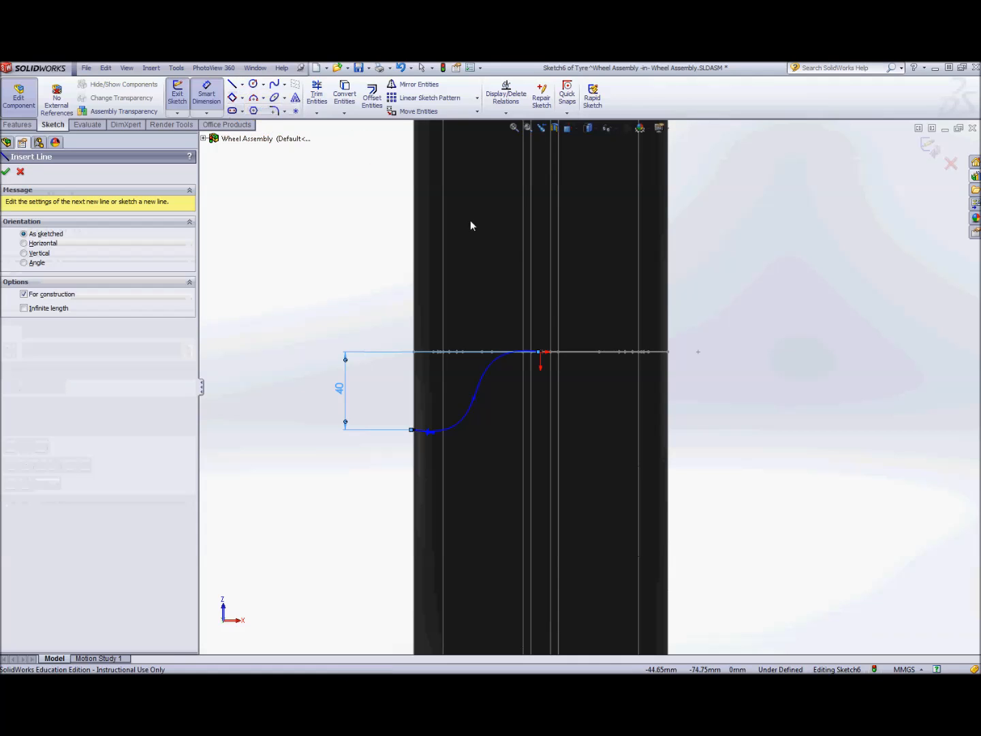
left_click(542, 353)
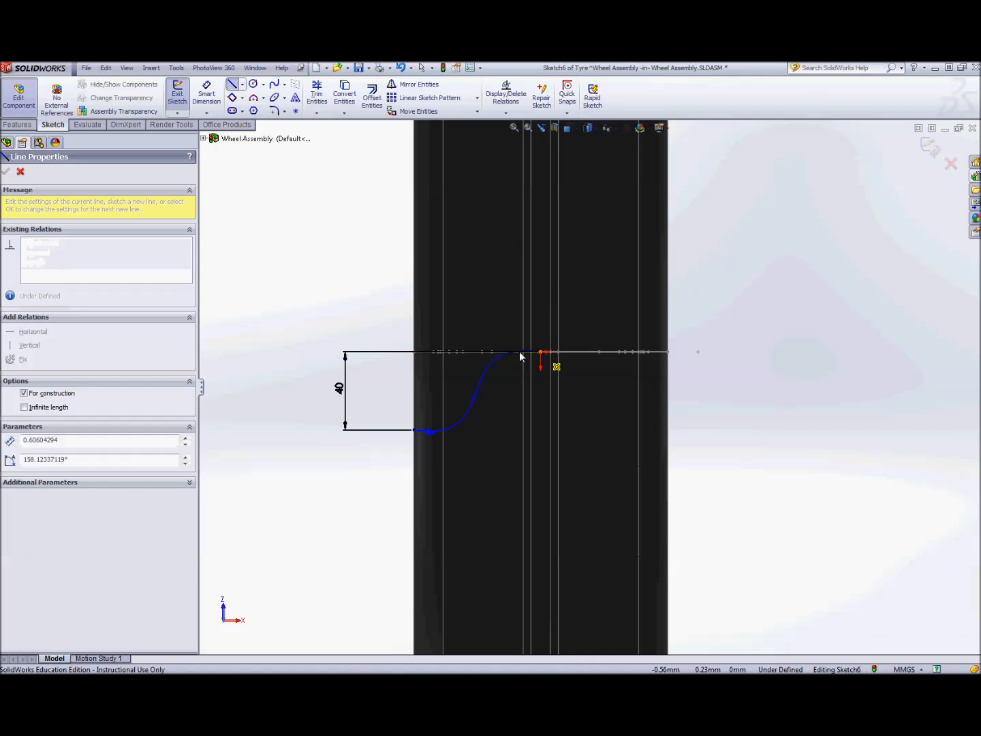
left_click(416, 353)
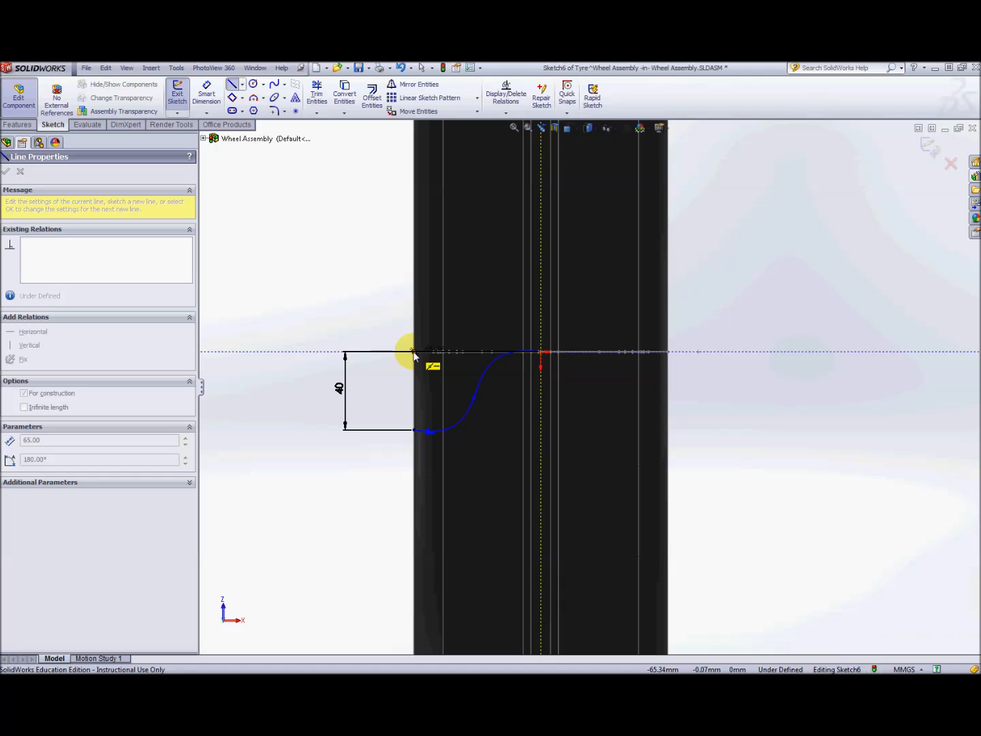
left_click(478, 355)
left_click_drag(477, 355, 477, 456)
key("Escape")
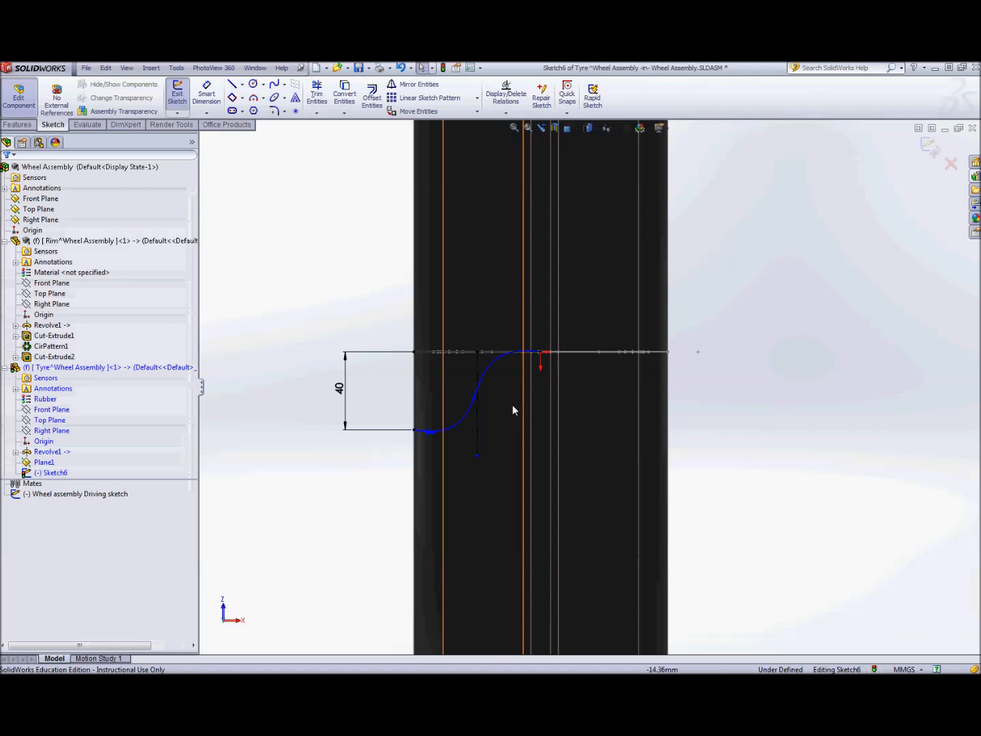
Make the spline's middle point coincident with the vertical centerline.
scroll(504, 405, "down", 5)
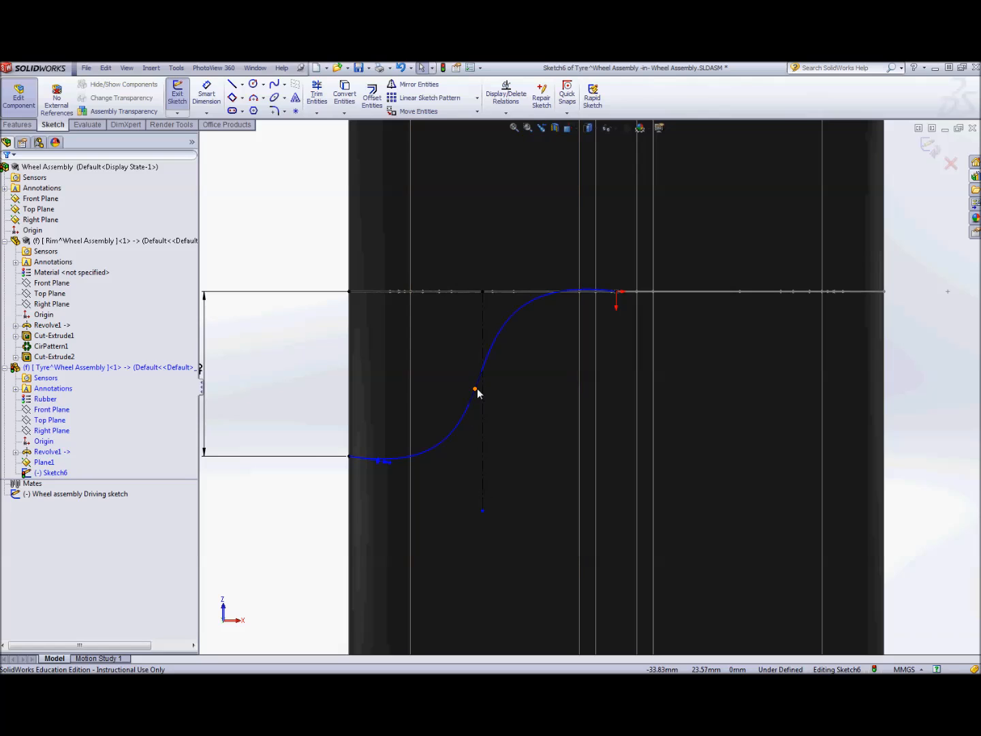
left_click(476, 389)
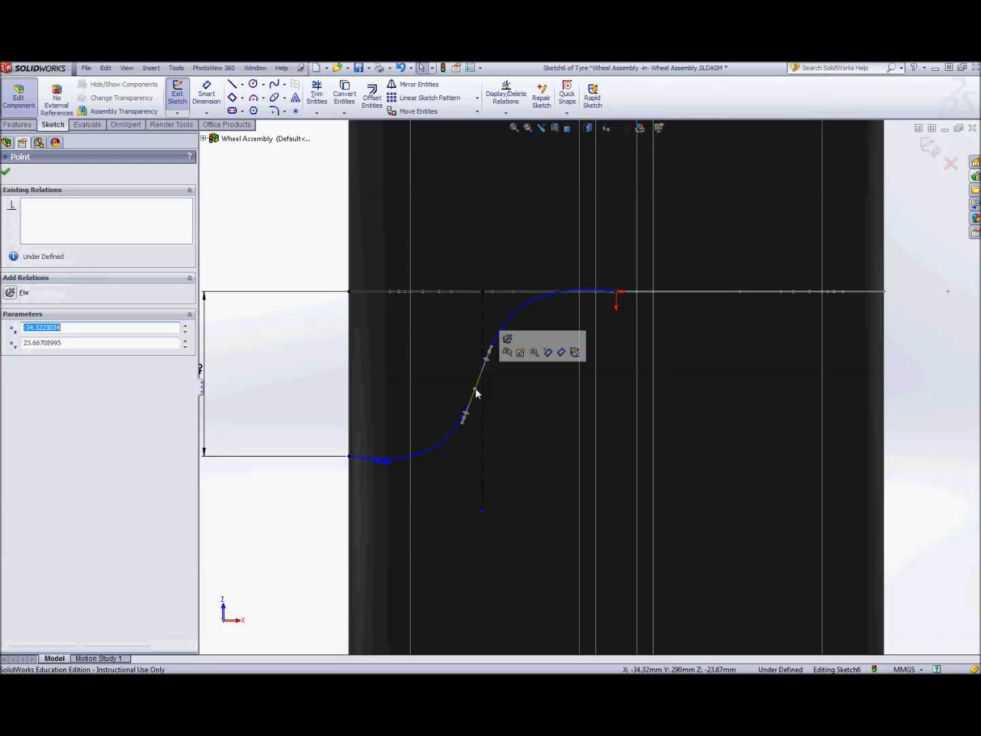
left_click(483, 434, "ctrl")
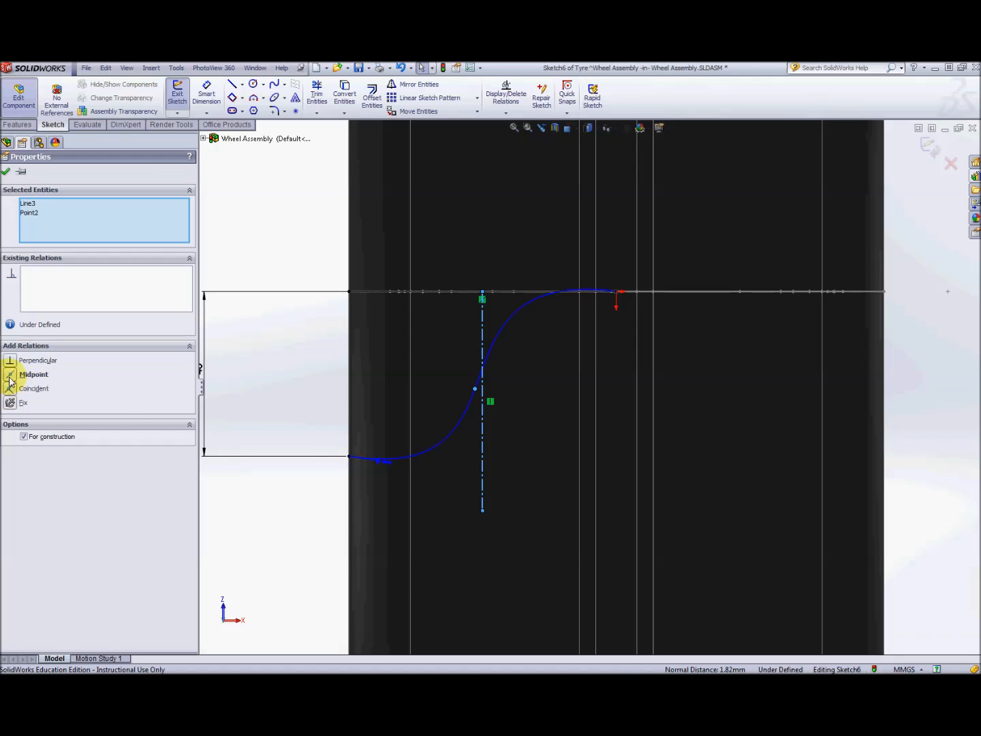
left_click(317, 372)
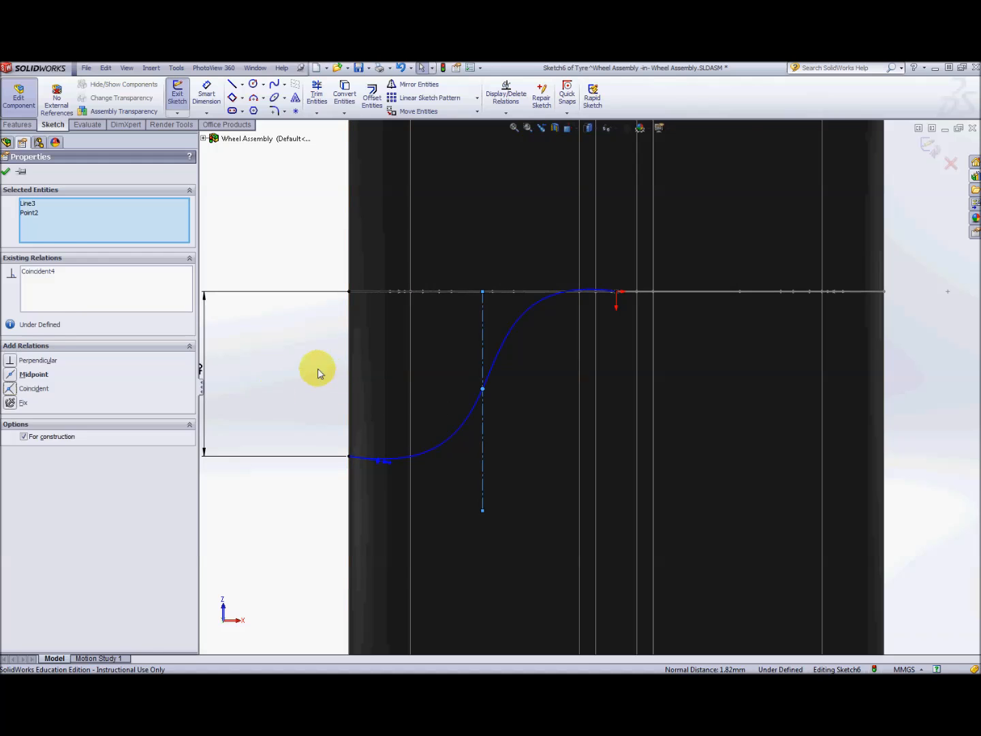
Dimension the vertical distance between the spline's middle point and the origin as 25 mm.
scroll(477, 402, "up", 3)
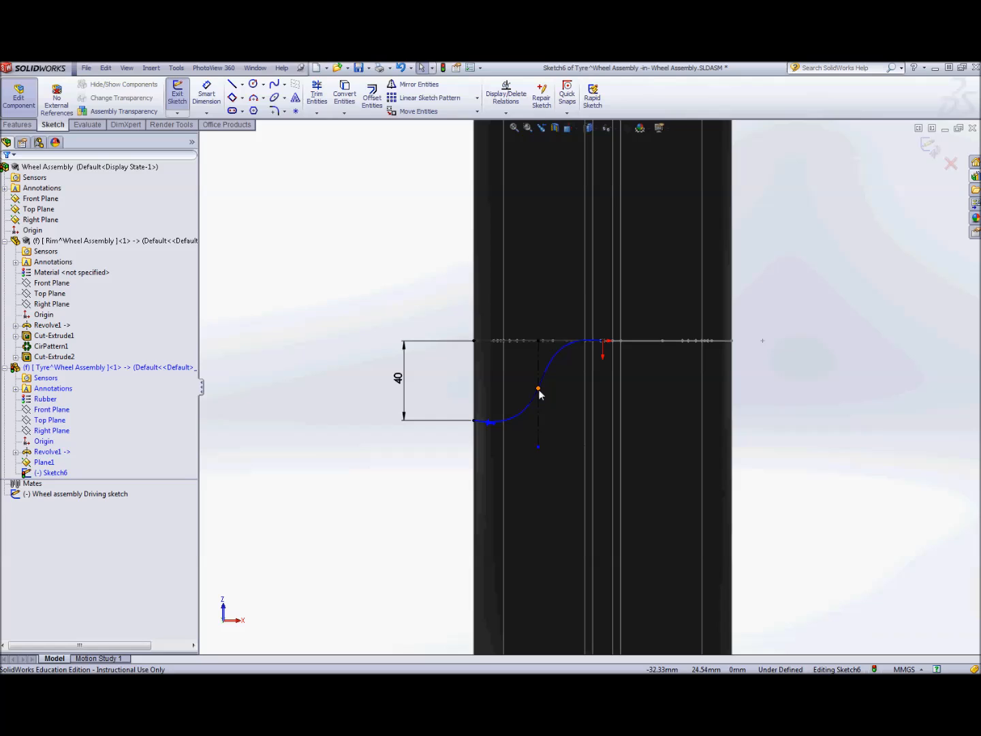
scroll(549, 391, "down", 1)
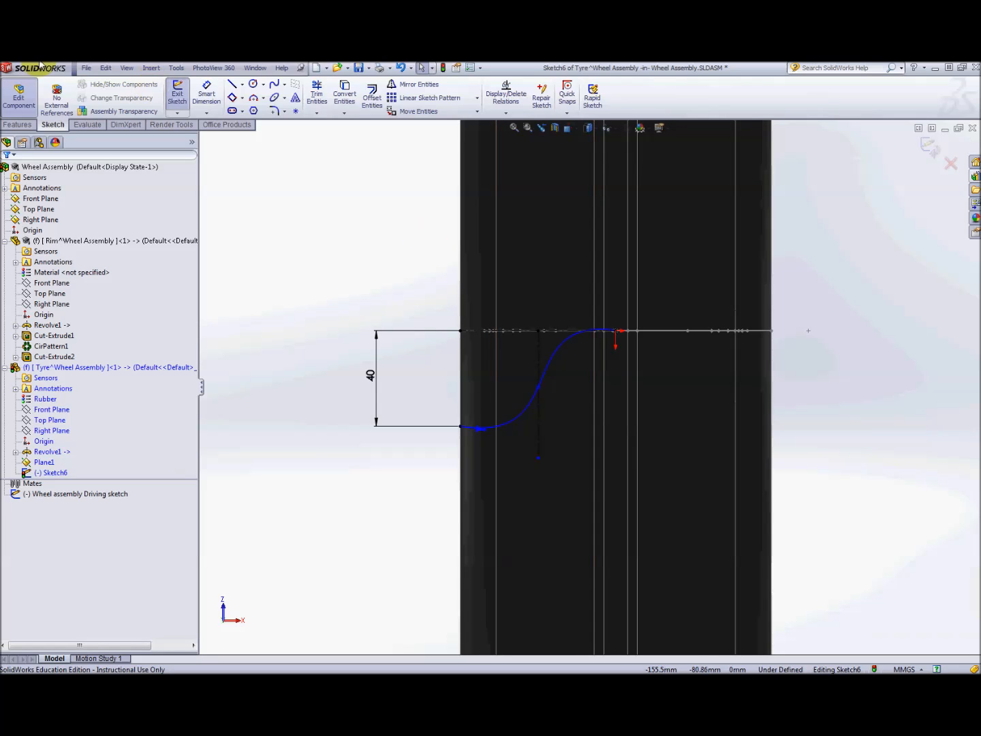
left_click(216, 93)
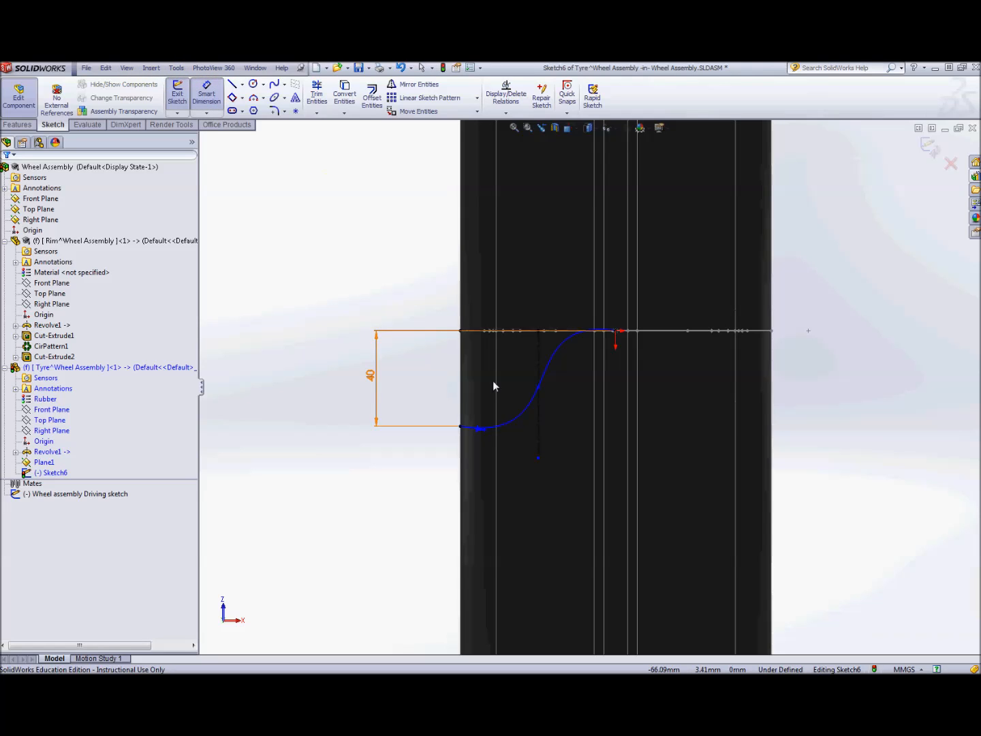
left_click(537, 389)
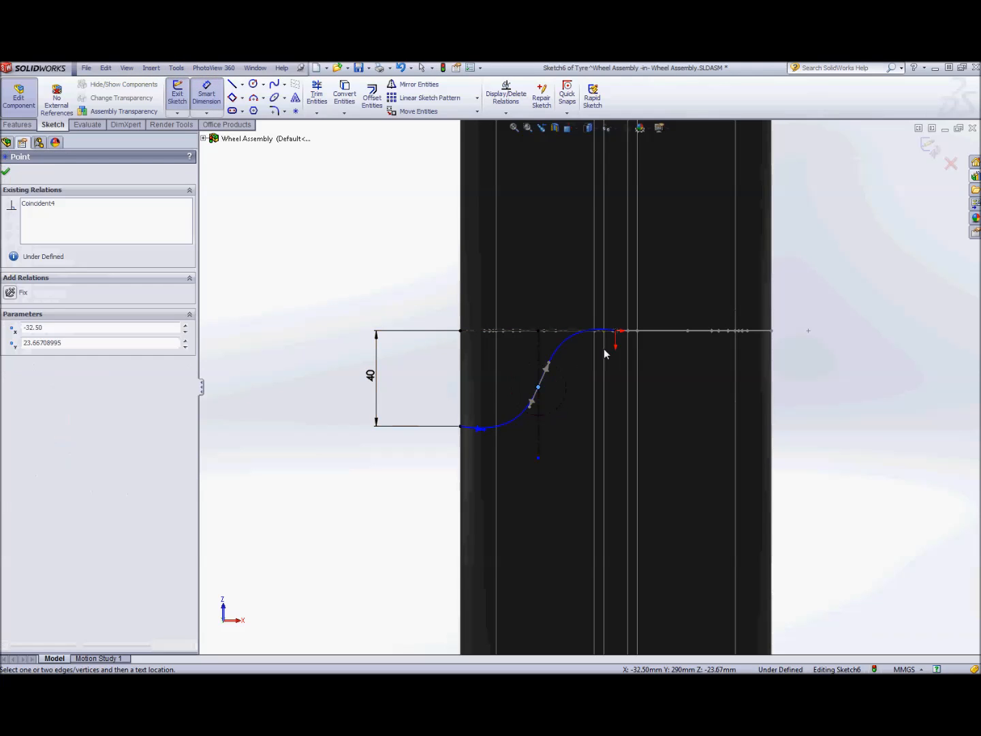
left_click(616, 331)
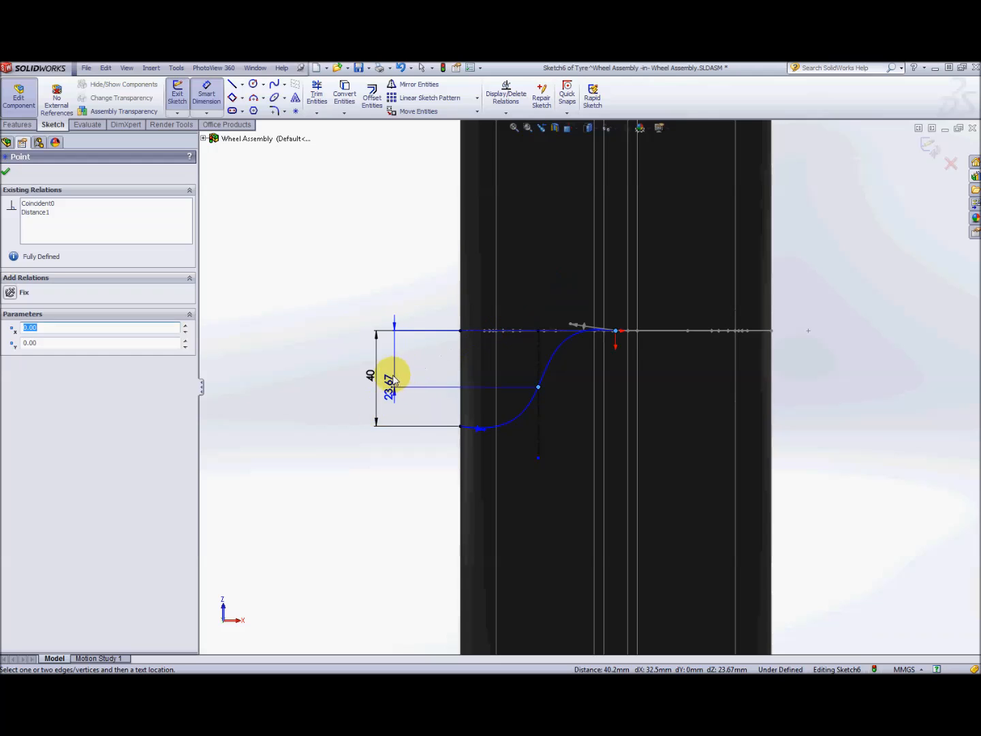
left_click(329, 375)
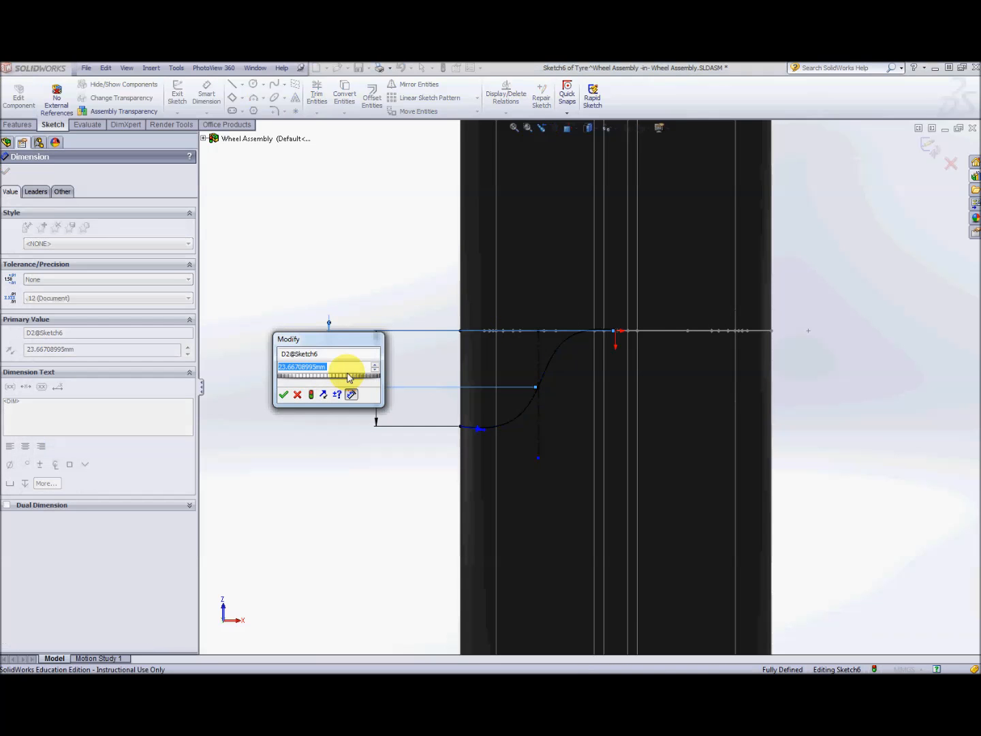
type("25")
key("Return")
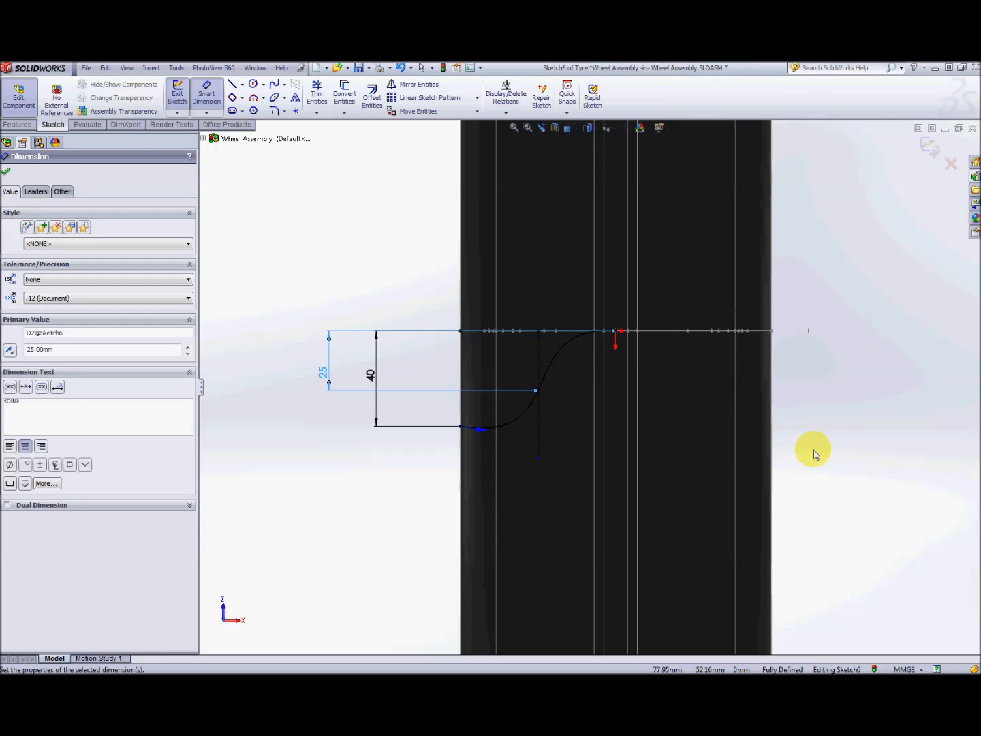
scroll(872, 415, "down", 1)
scroll(451, 460, "up", 2)
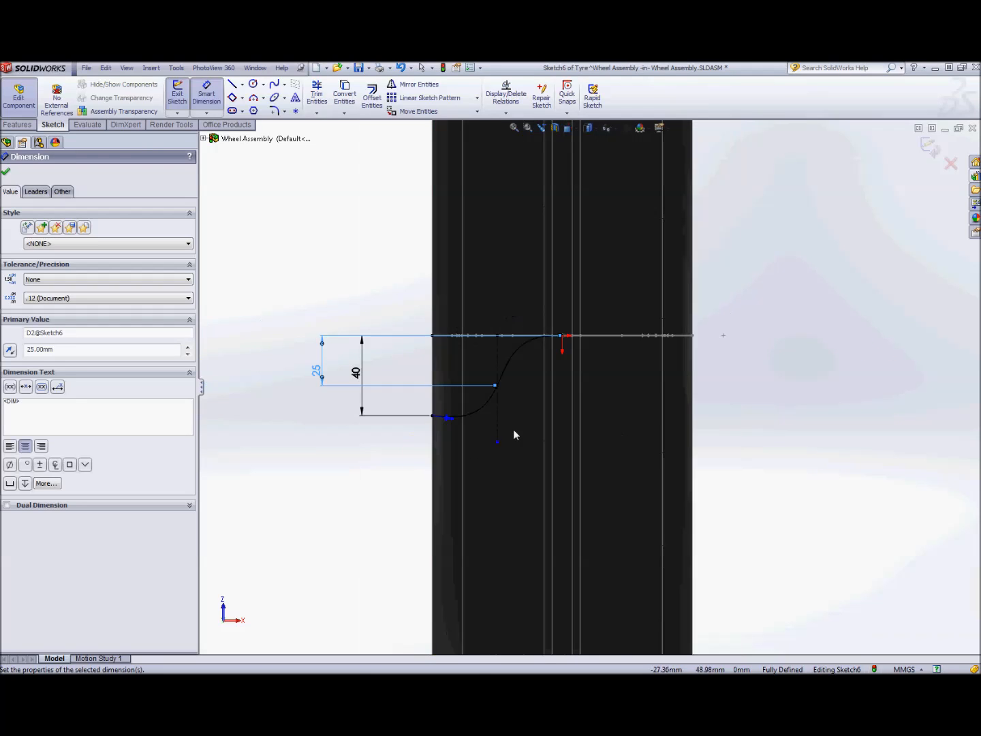
scroll(519, 414, "down", 2)
key("Escape")
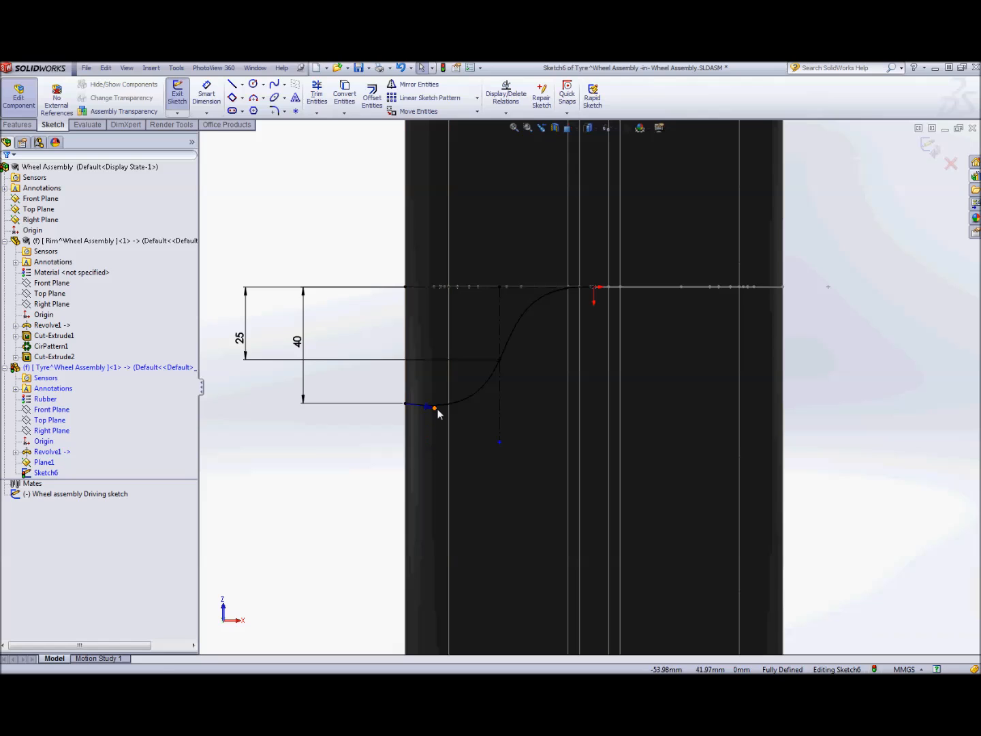
Make the spline's tangent handles horizontal at both its outer endpoint and the origin.
left_click(438, 408)
mouse_move(438, 432)
left_mouse_down()
mouse_move(436, 396)
mouse_move(436, 418)
mouse_move(435, 409)
left_mouse_up()
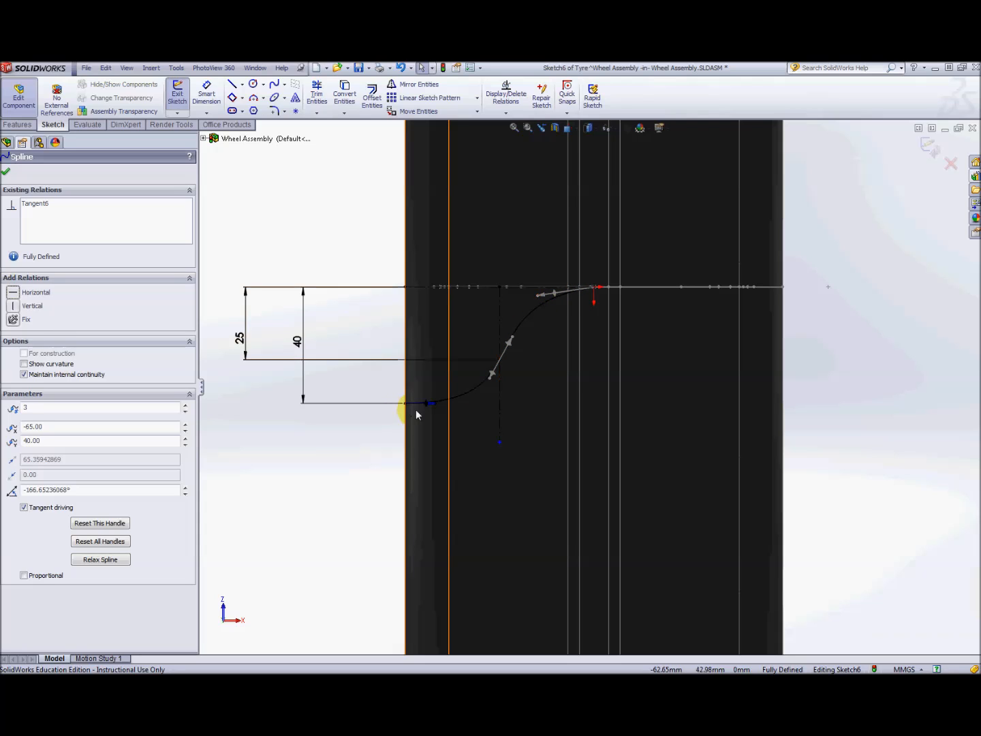
mouse_move(437, 403)
left_mouse_down()
mouse_move(472, 402)
mouse_move(435, 400)
left_mouse_up()
left_click(539, 298)
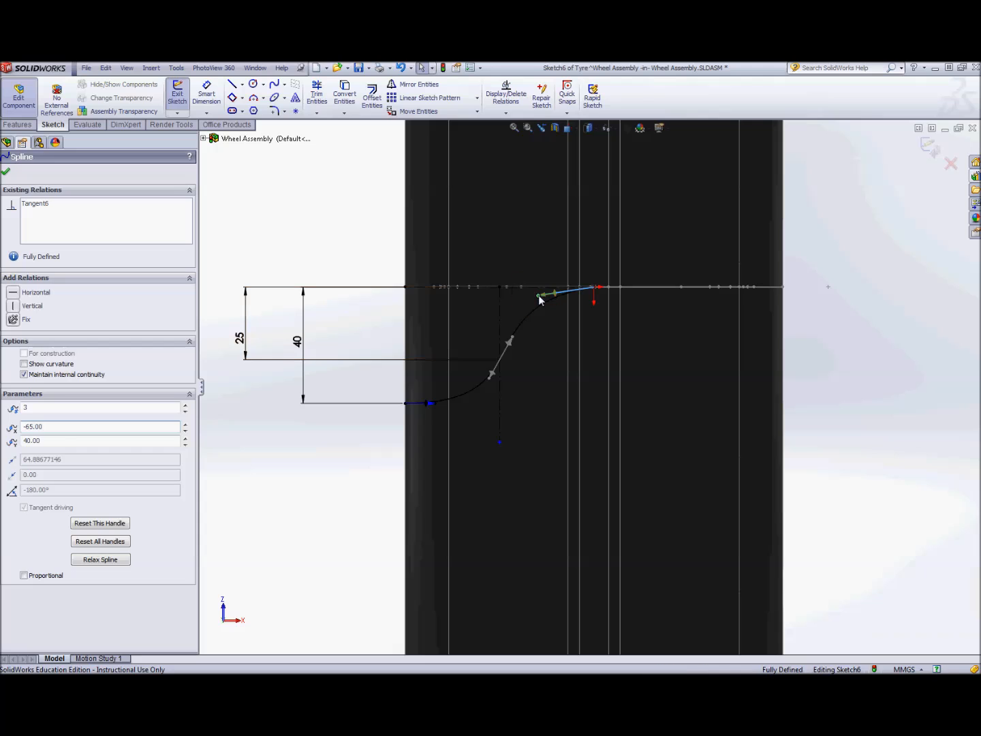
left_click(12, 291)
left_click(870, 298)
scroll(812, 323, "up", 2)
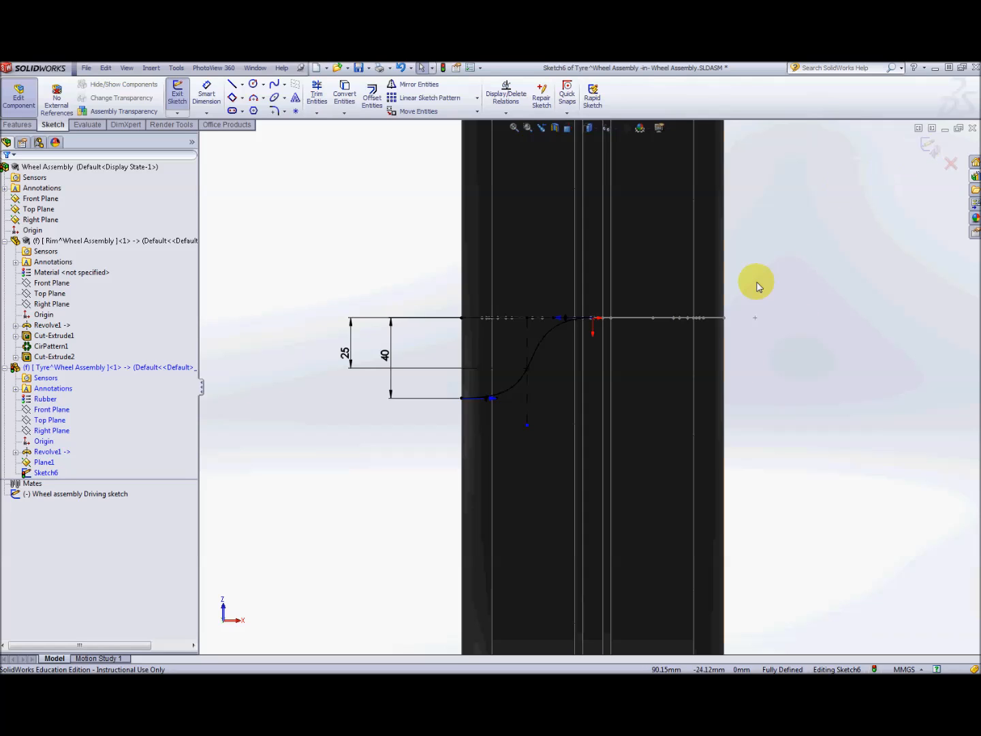
Sketch a vertical centerline about 62 mm long straight down from the origin.
left_click(243, 84)
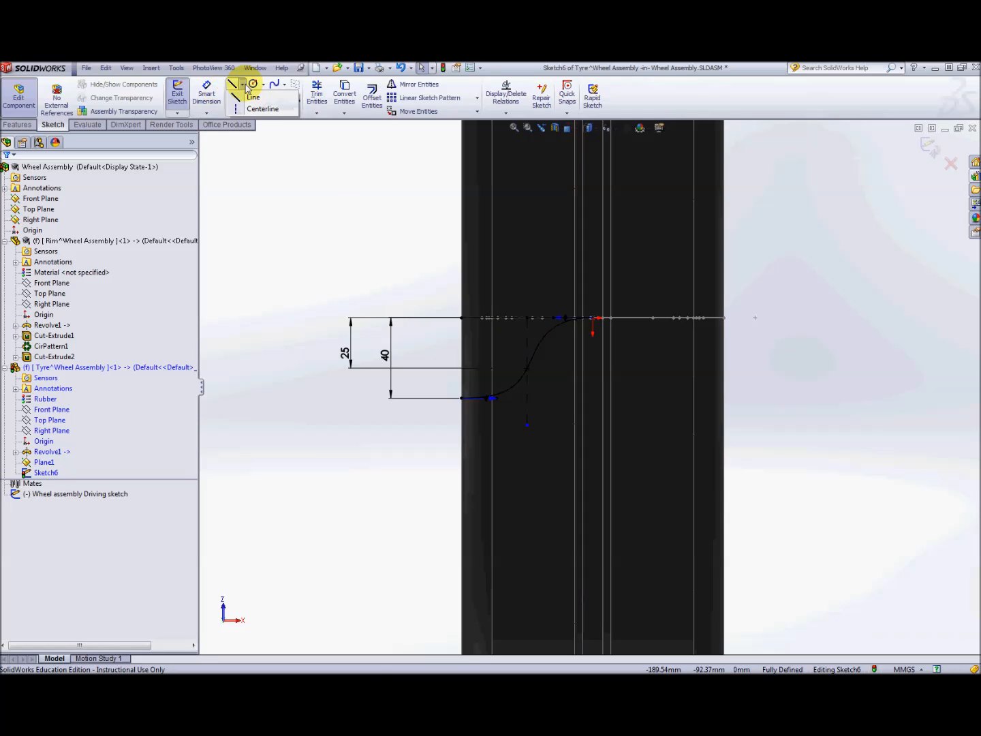
left_click(259, 110)
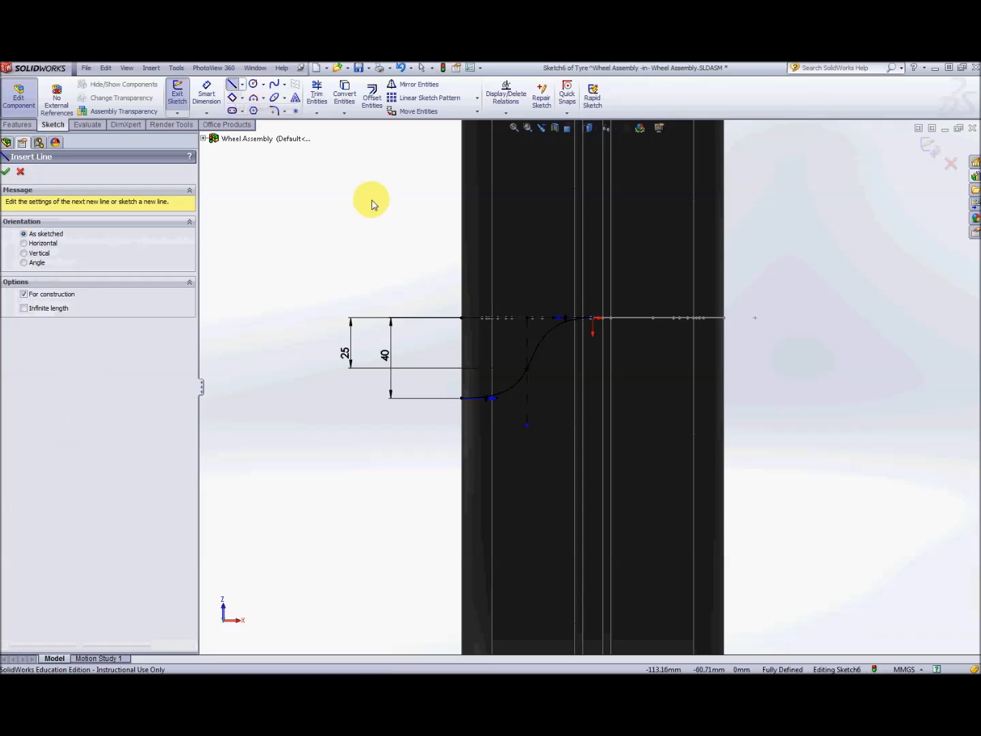
left_click_drag(592, 319, 593, 443)
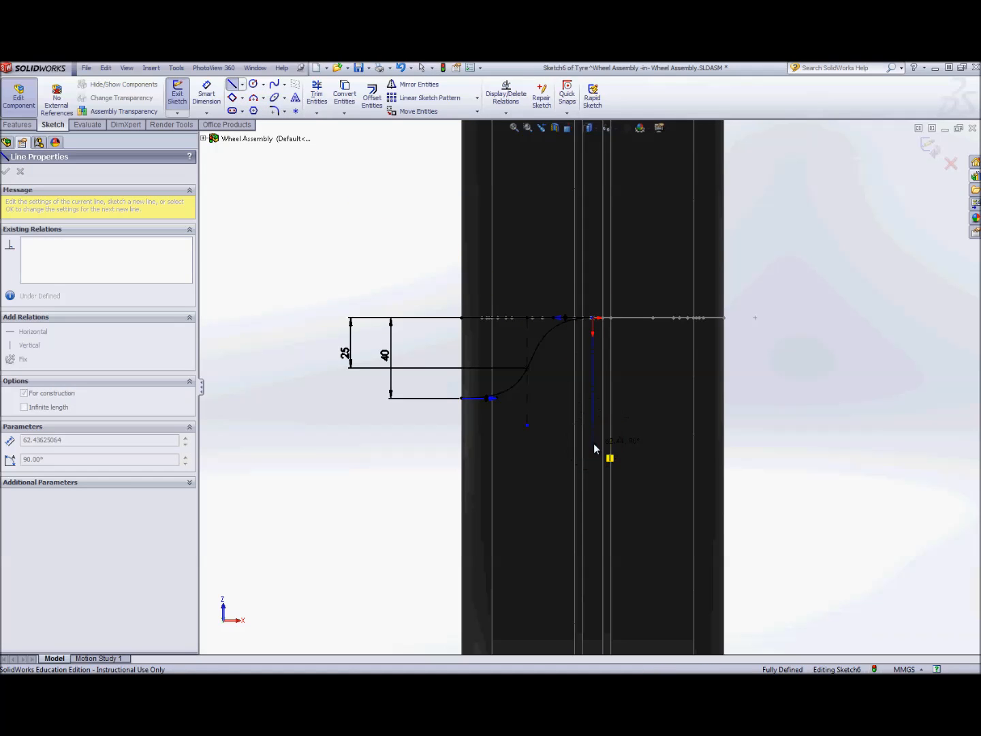
key("Escape")
Mirror the spline about the vertical centerline through the origin and exit the sketch.
left_click(540, 351)
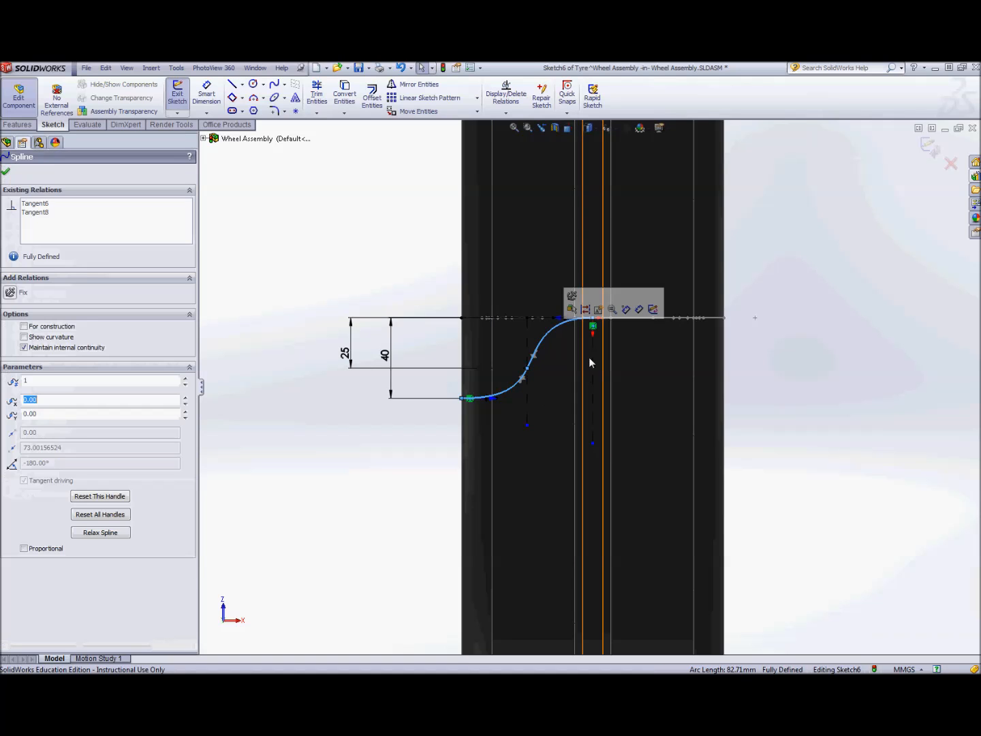
left_click(593, 358, "ctrl")
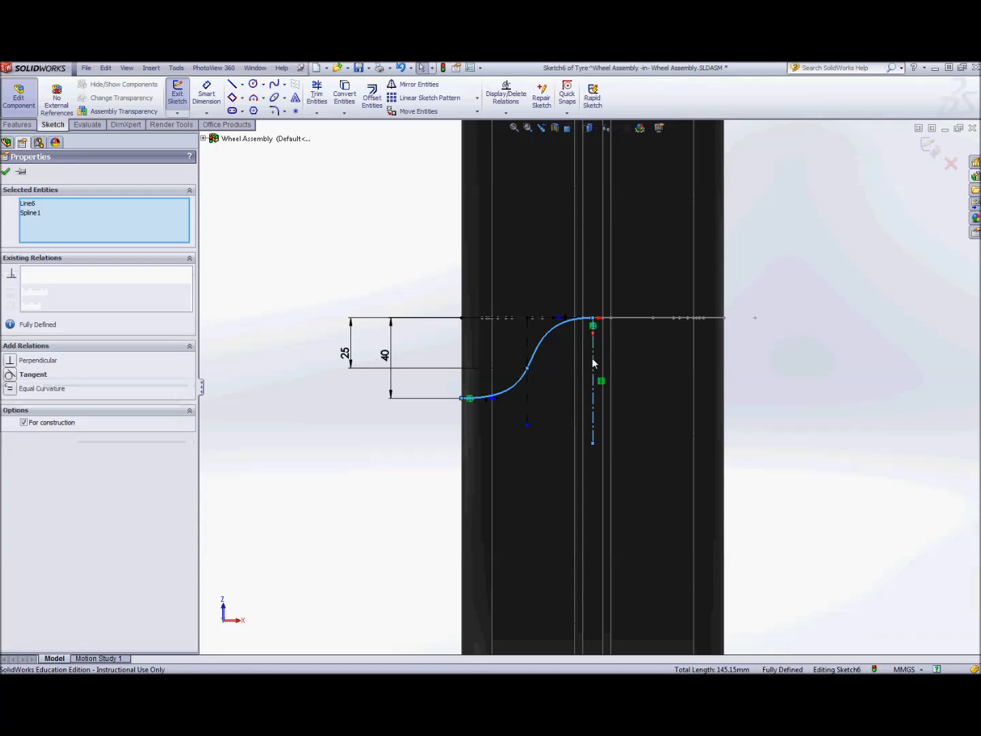
left_click(413, 84)
scroll(765, 475, "up", 2)
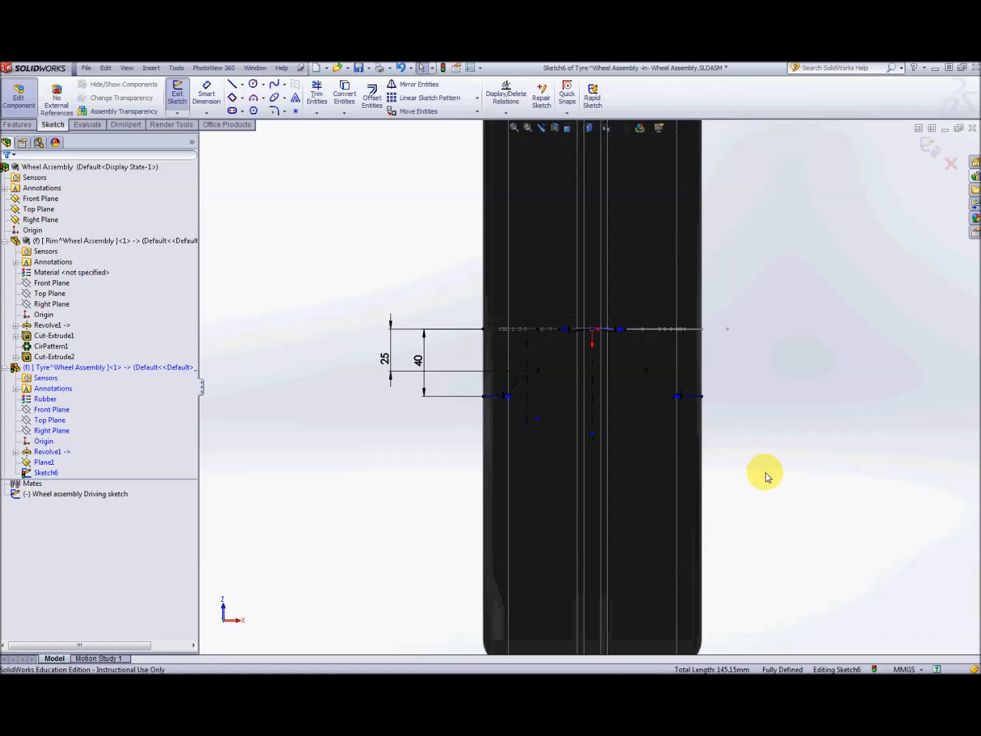
scroll(757, 469, "down", 2)
scroll(724, 438, "up", 2)
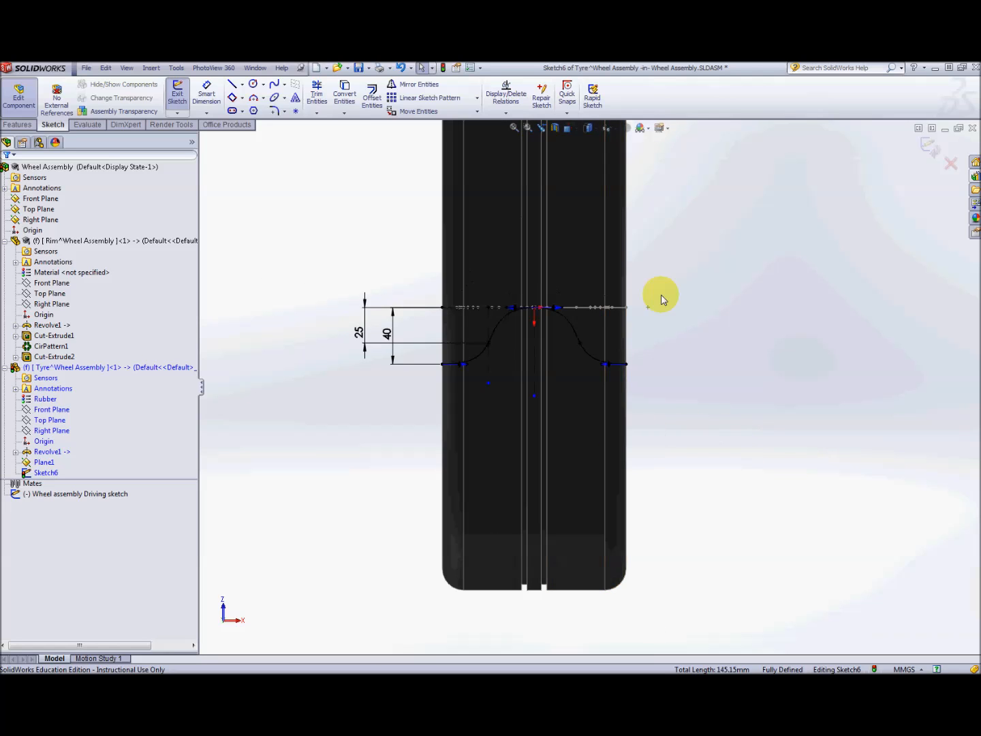
scroll(691, 338, "down", 1)
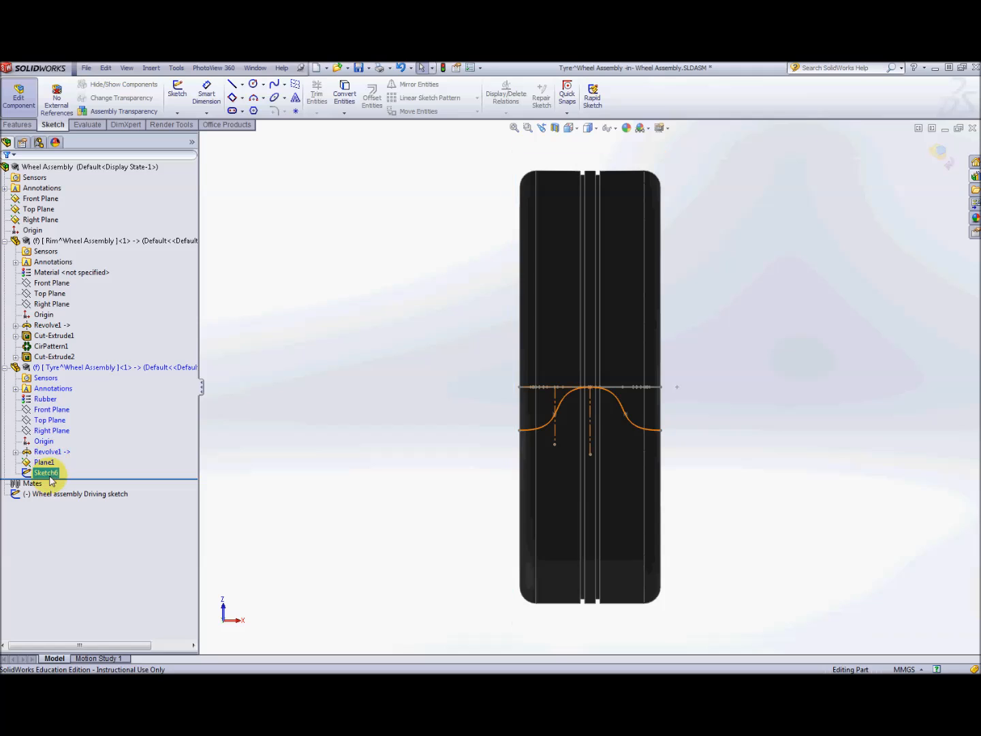
Start an Extruded Cut from the mirrored tread sketch and enable Thin Feature for it.
right_click(53, 475)
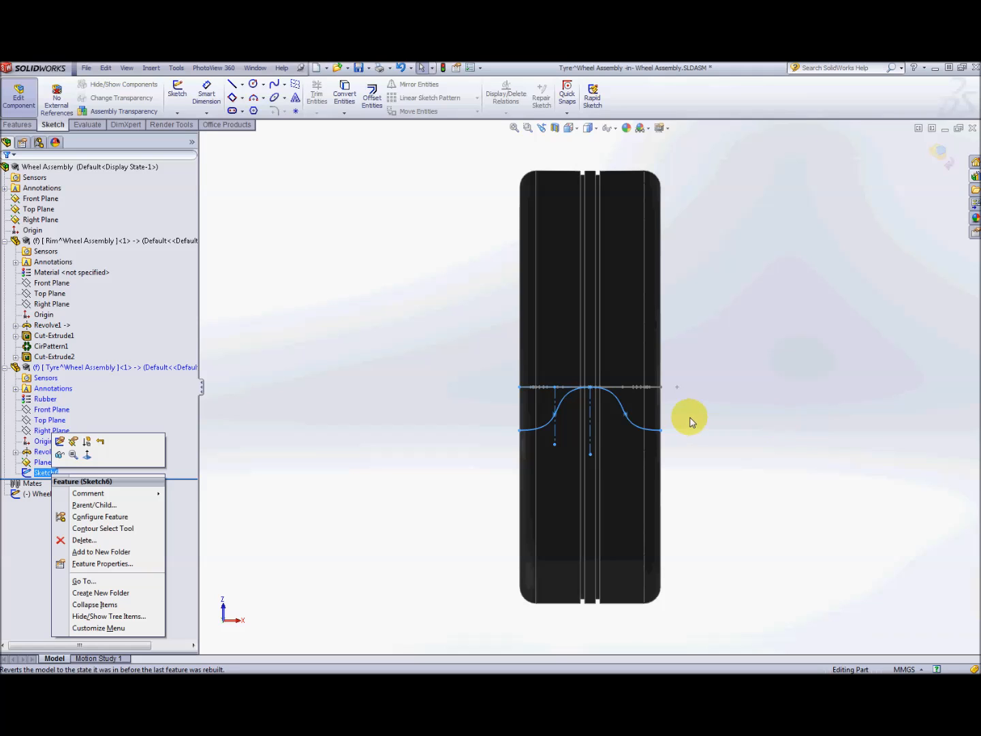
middle_click_drag(710, 419, 480, 399)
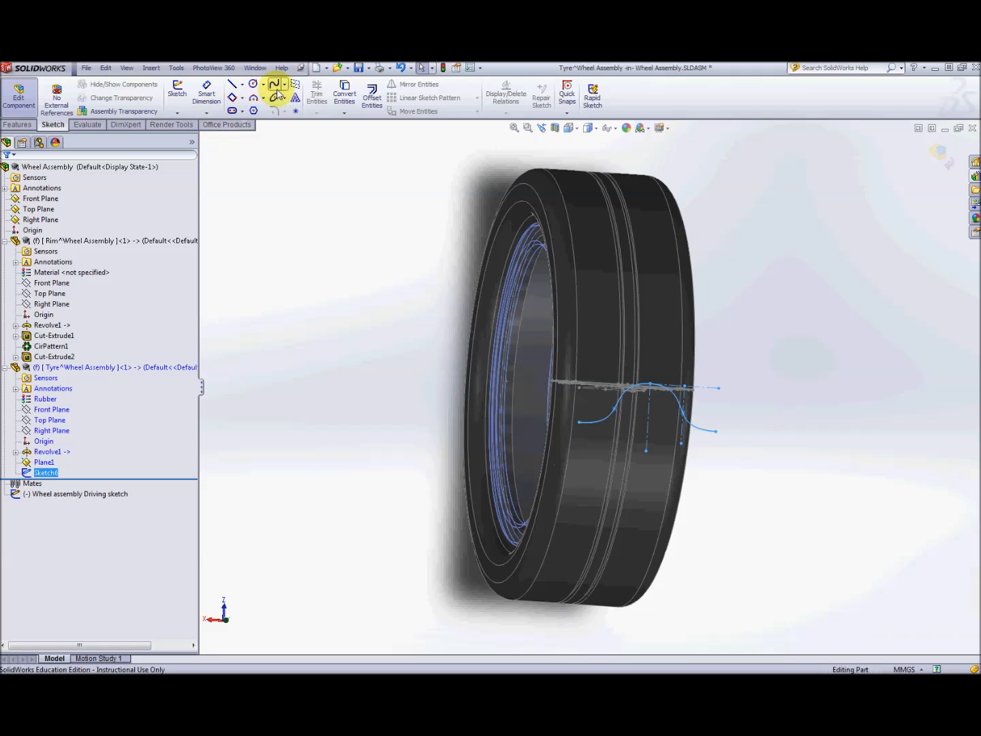
left_click(18, 126)
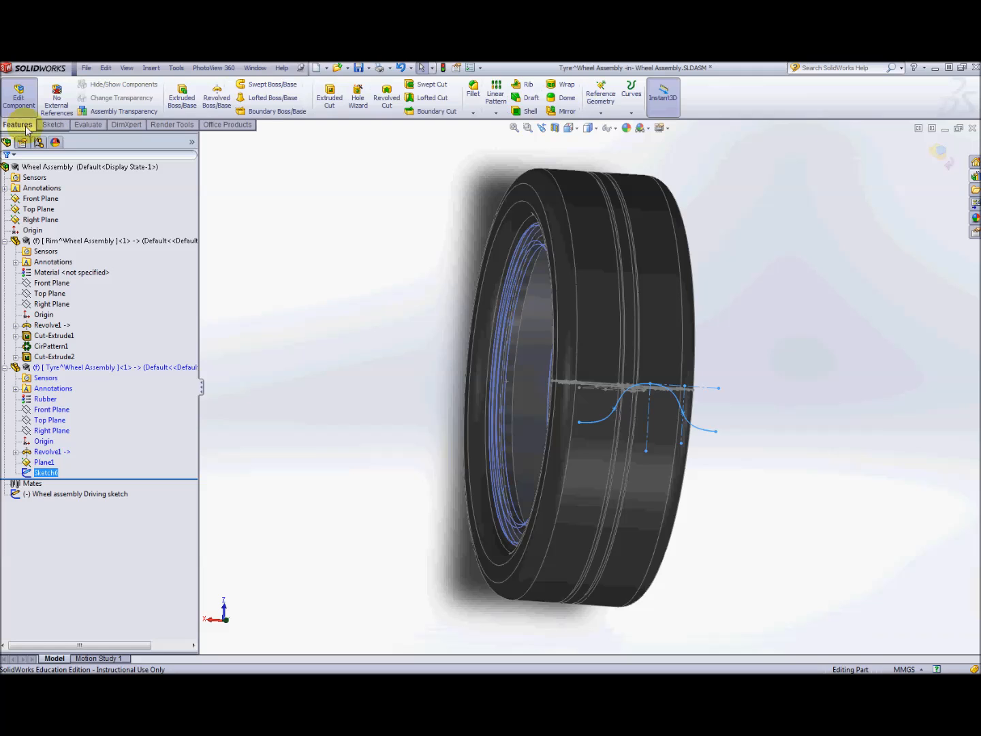
left_click(324, 106)
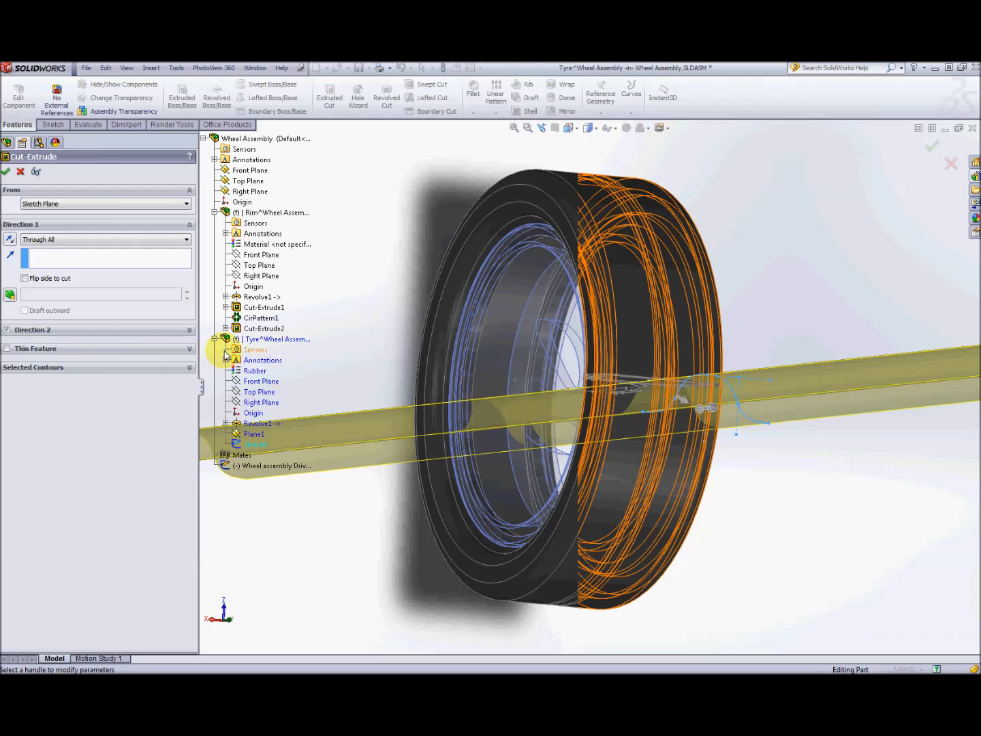
left_click(7, 349)
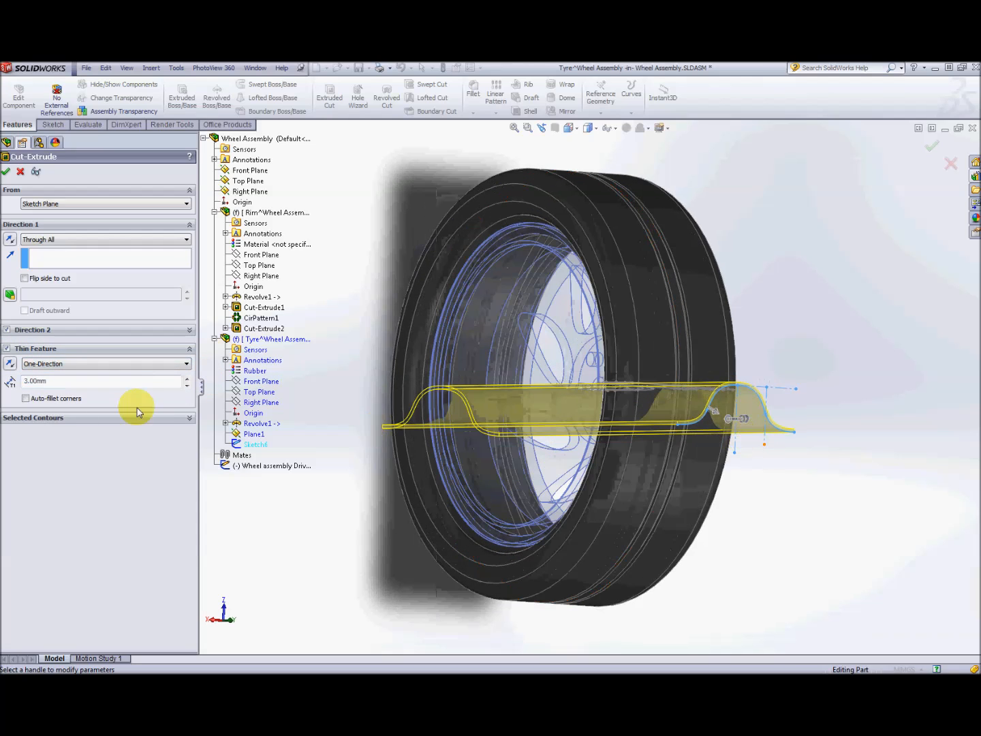
left_click(186, 366)
left_click(161, 382)
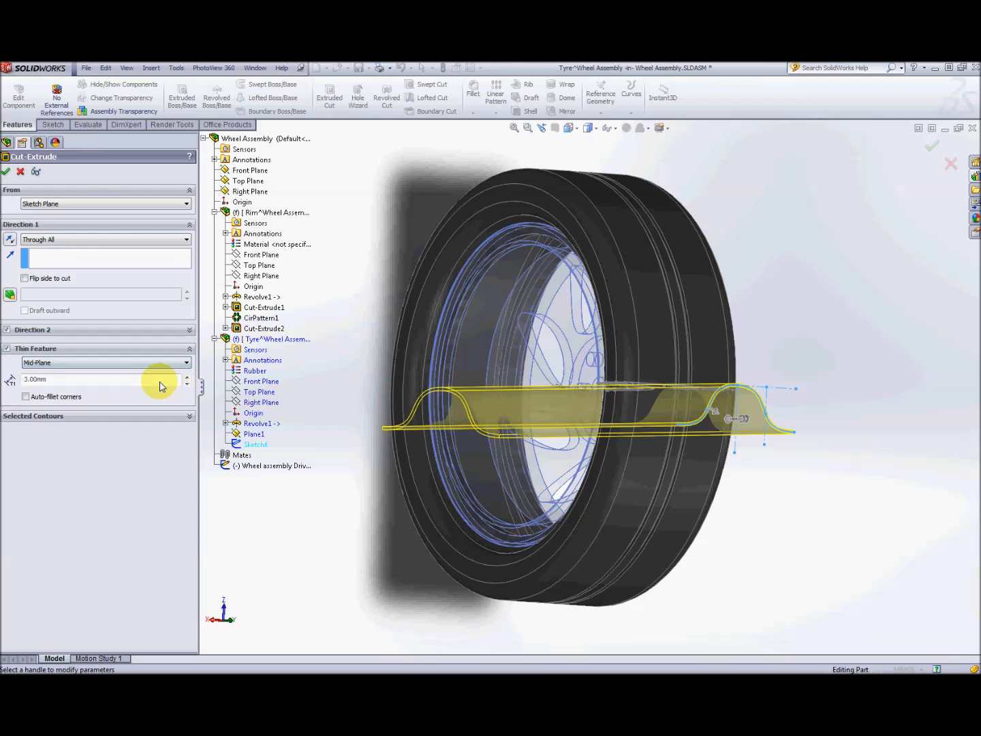
left_click(186, 364)
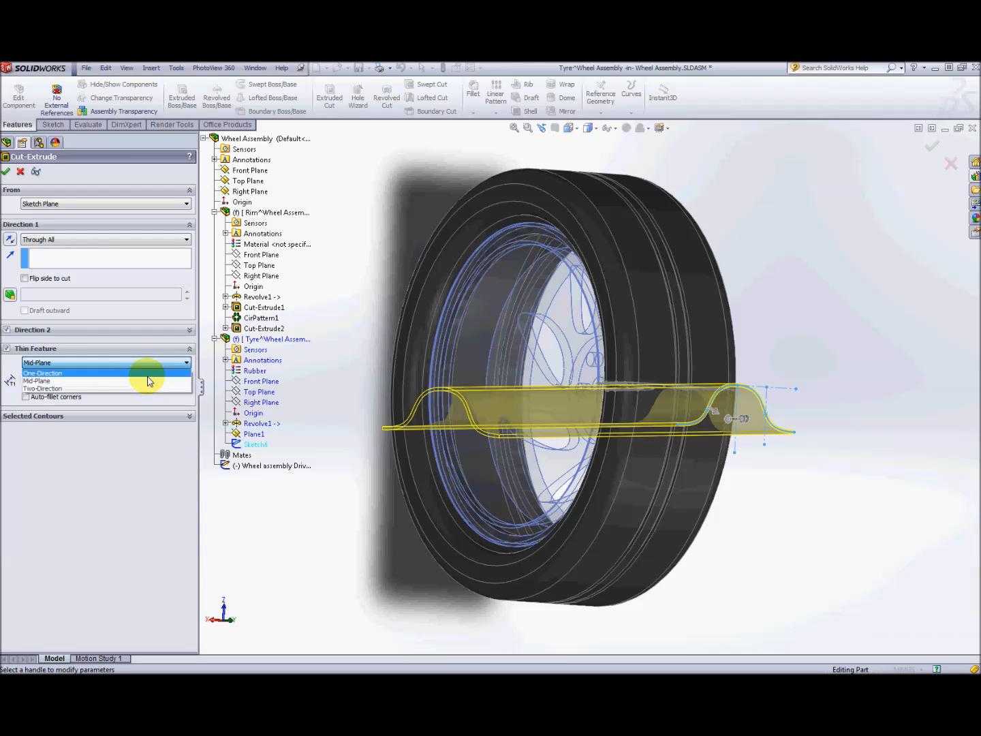
left_click(143, 374)
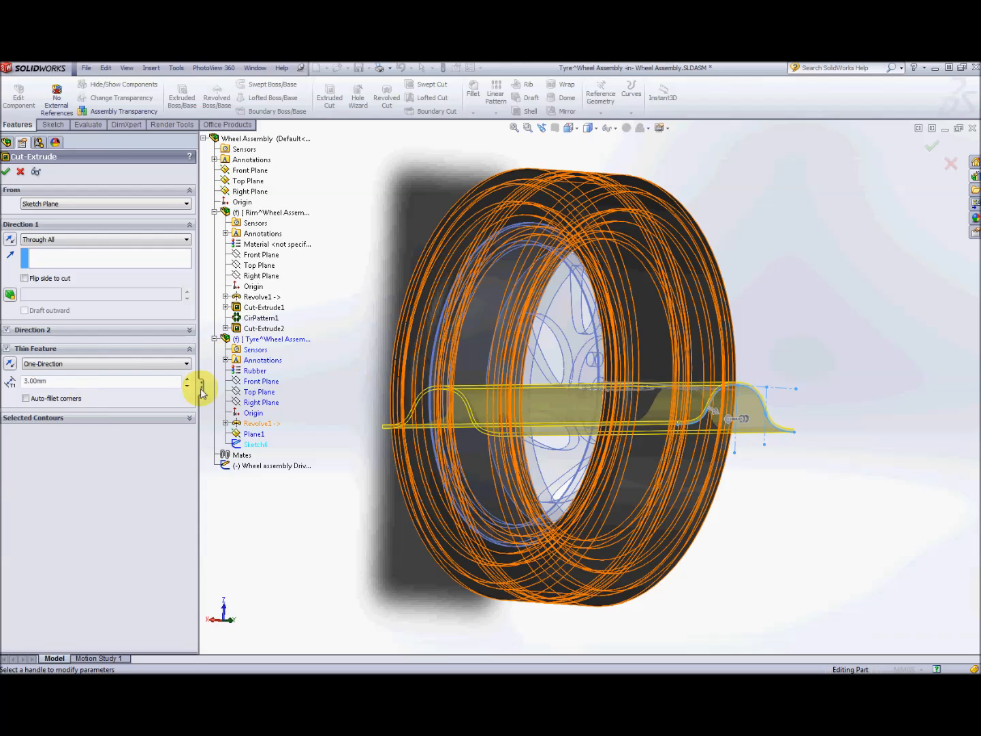
End the thin tread cut at a 4 mm offset from the tyre's outer tread face and accept the feature.
middle_click_drag(803, 383, 846, 382)
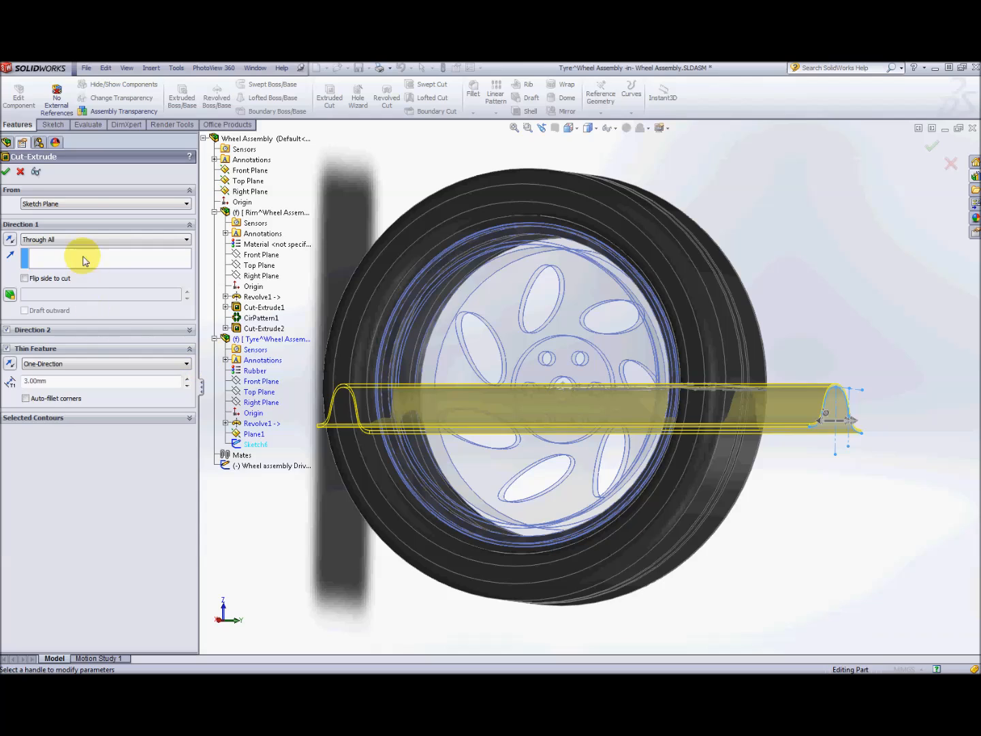
left_click(185, 240)
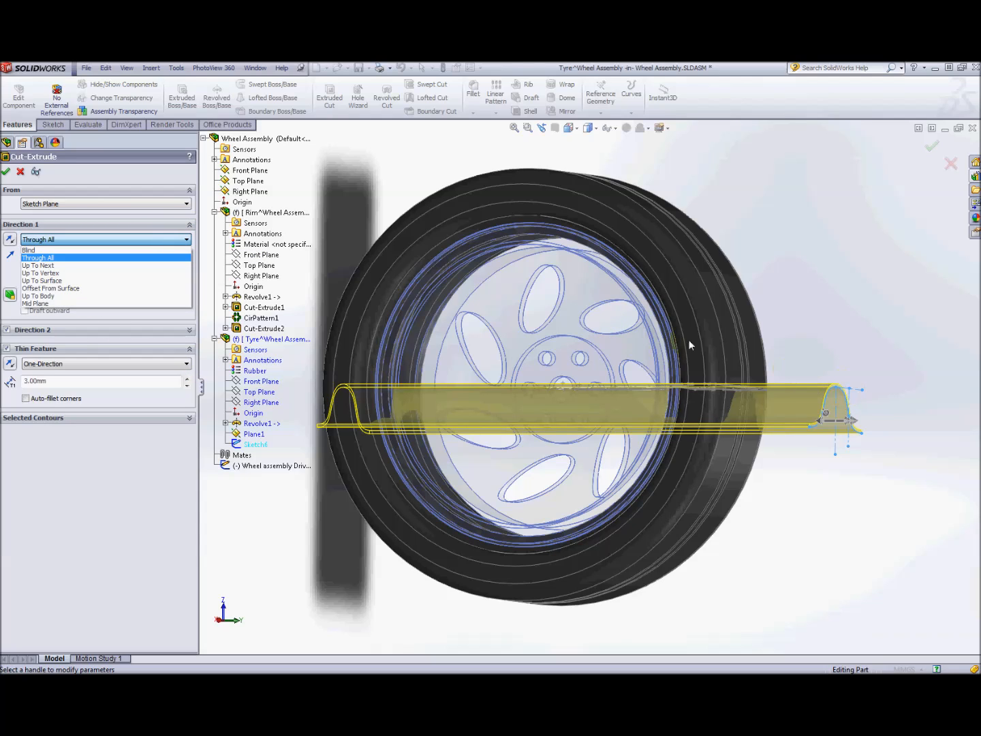
left_click(51, 289)
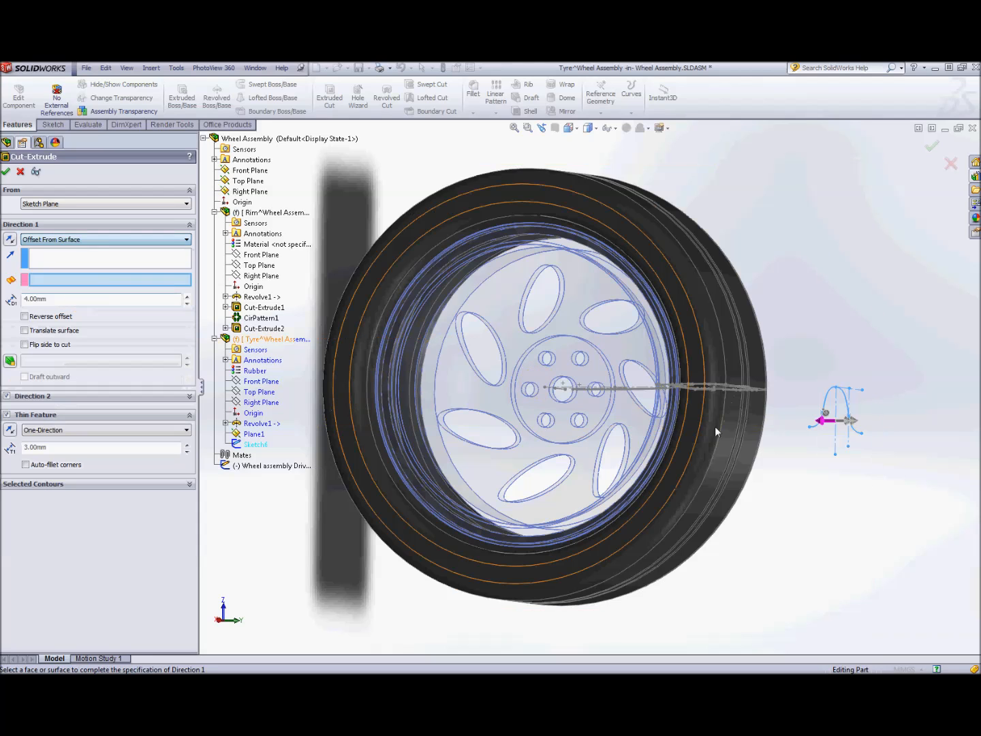
middle_click_drag(776, 447, 740, 443)
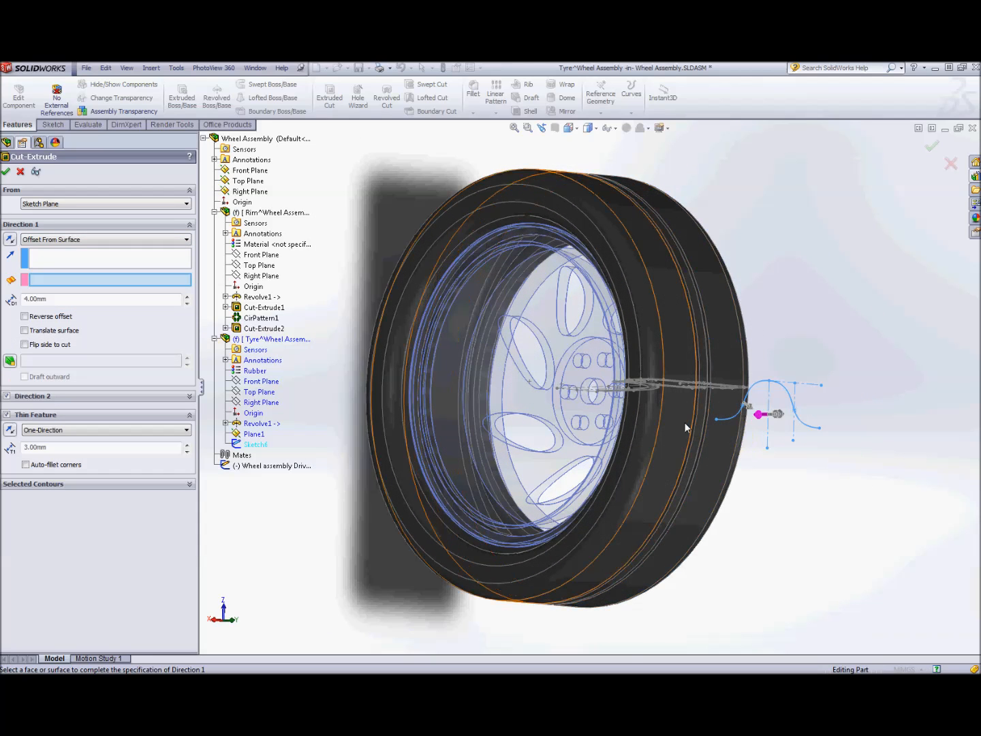
scroll(671, 409, "down", 3)
left_click(659, 397)
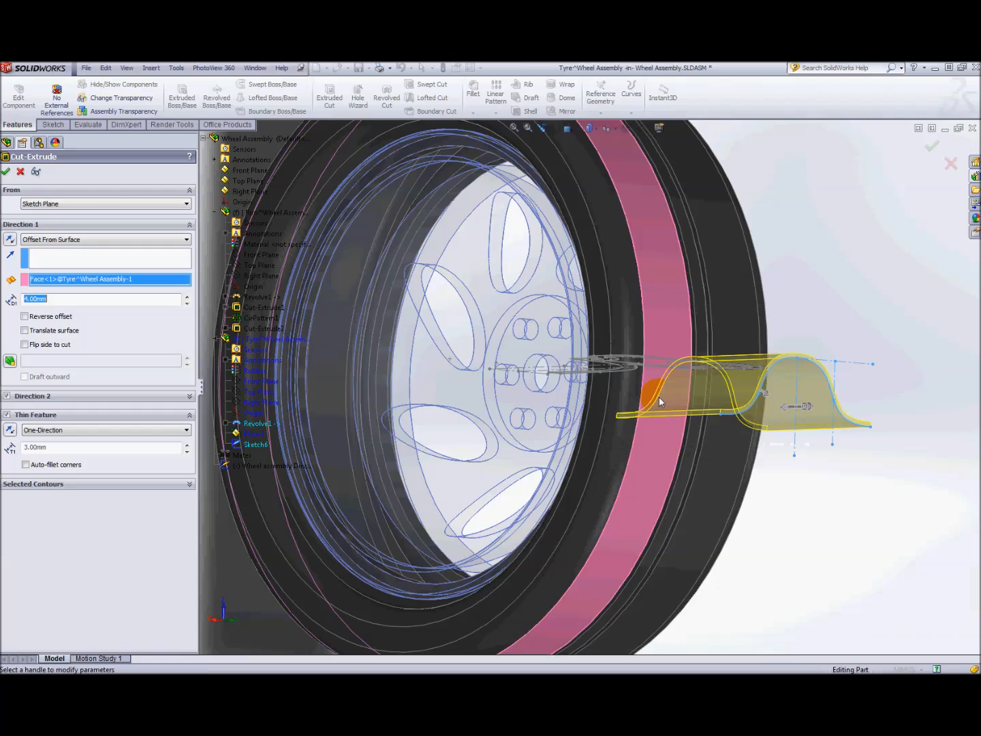
middle_click_drag(752, 456, 811, 494)
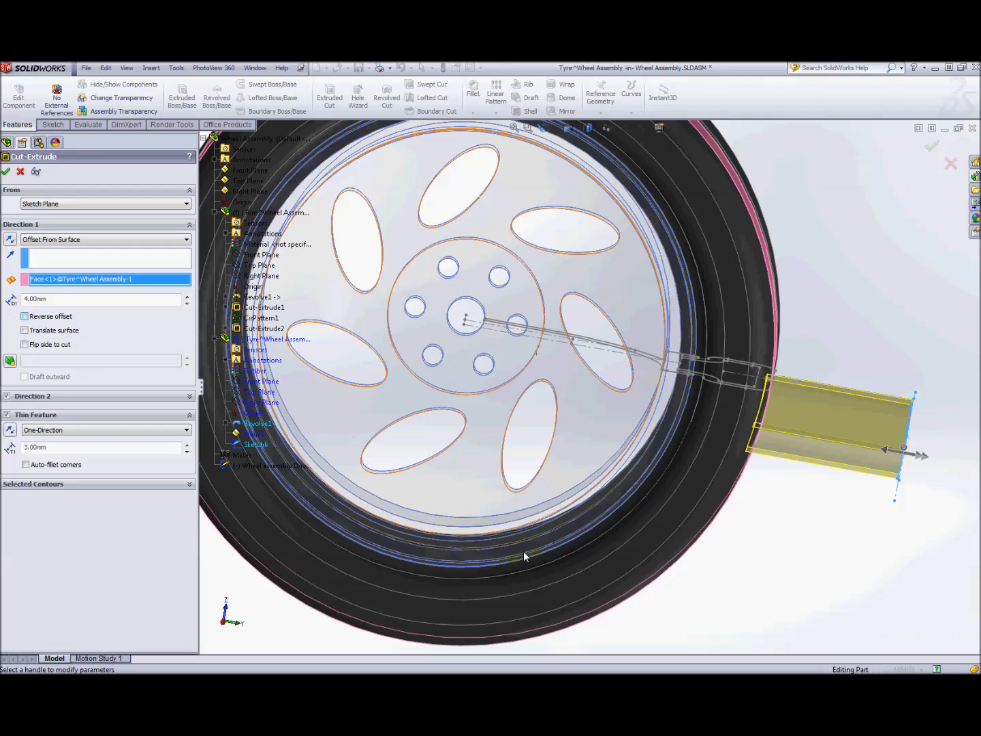
middle_click_drag(817, 576, 721, 548)
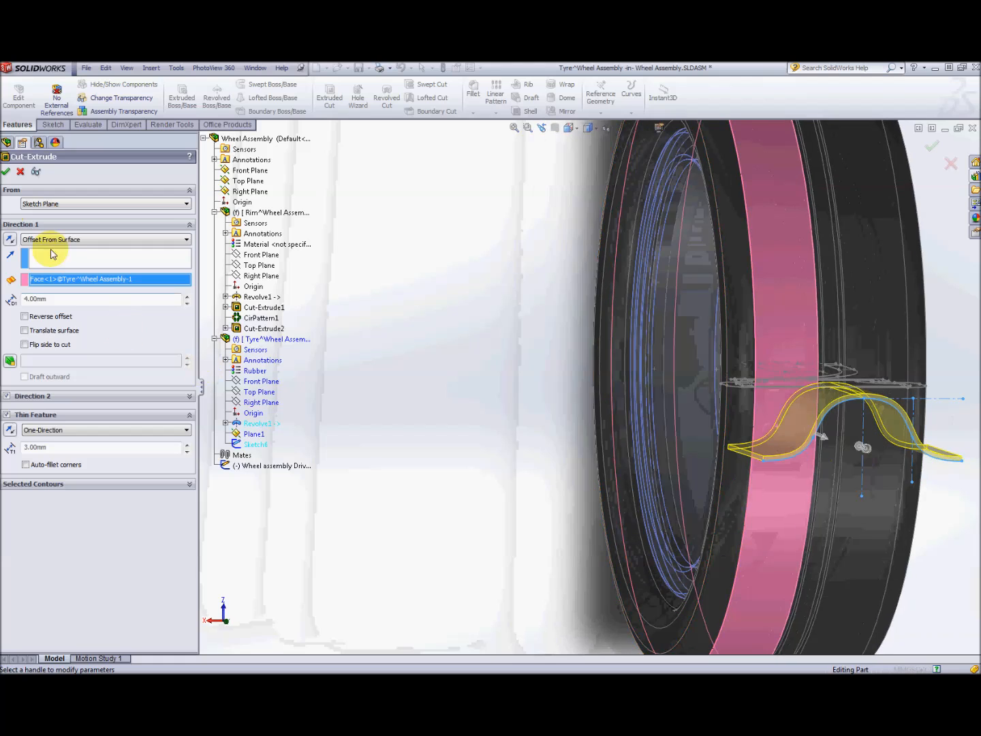
left_click(6, 173)
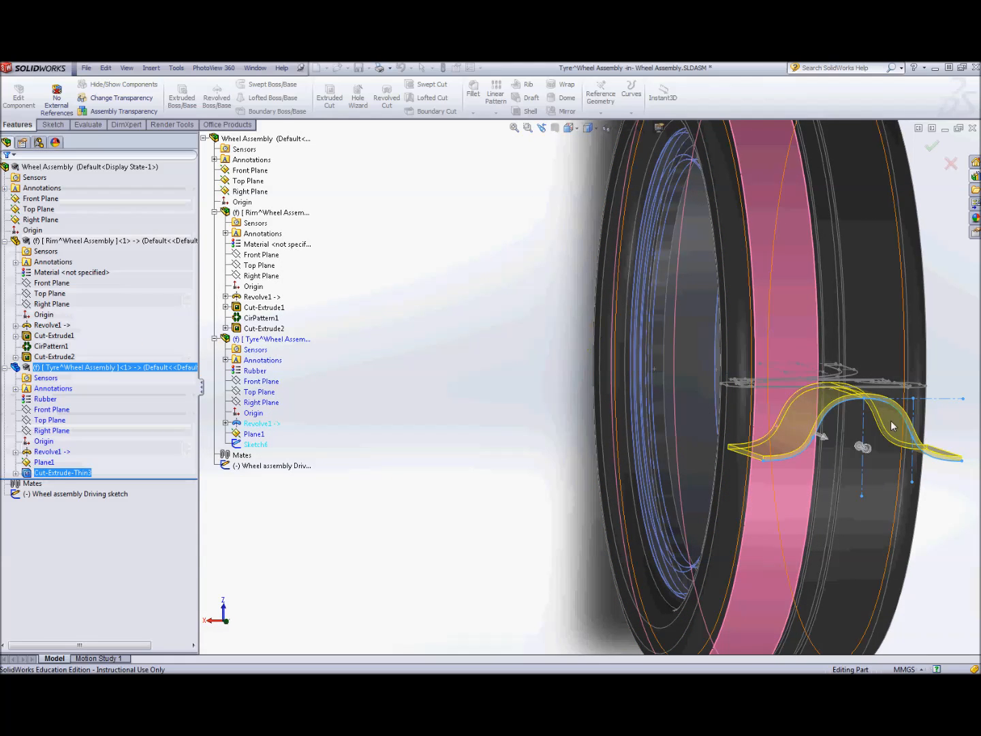
Circular-pattern the thin tread cut around the tyre's outer tread face with 40 equally spaced instances over 360 degrees.
mouse_move(836, 476)
middle_mouse_down()
mouse_move(861, 426)
mouse_move(835, 402)
mouse_move(862, 422)
middle_mouse_up()
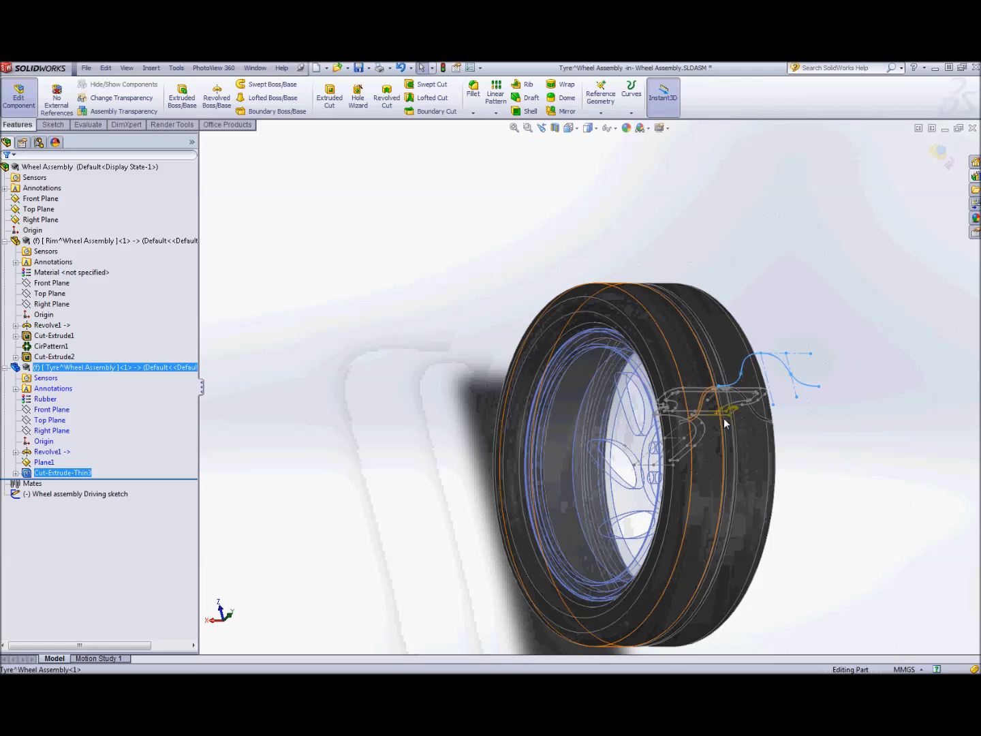
middle_click_drag(742, 415, 832, 418)
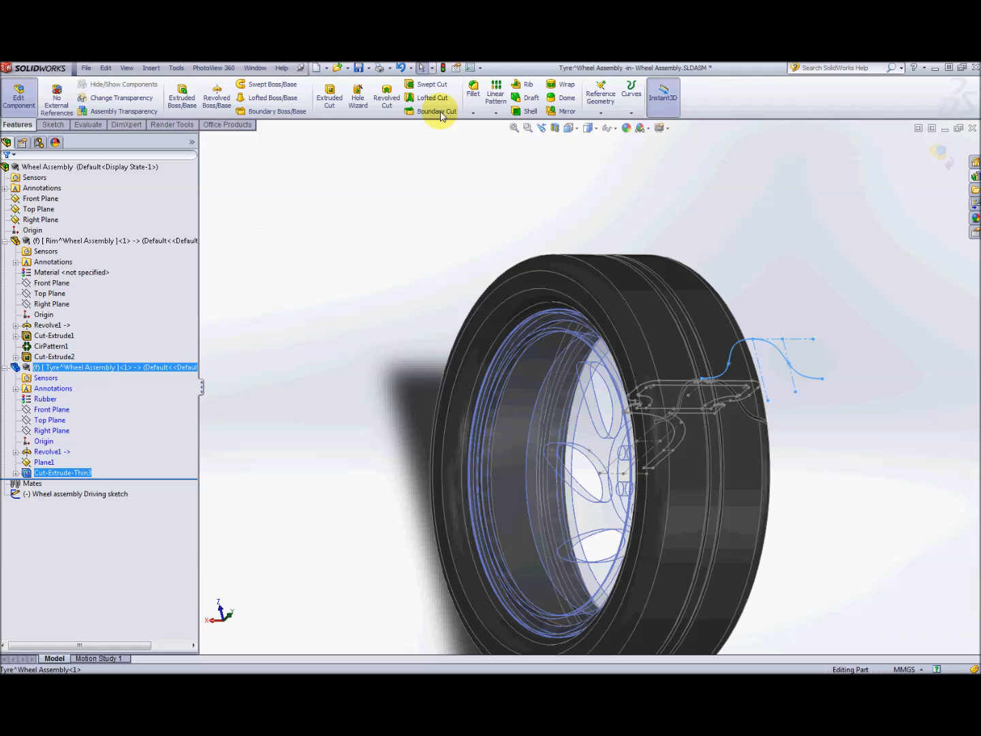
left_click(495, 114)
left_click(525, 137)
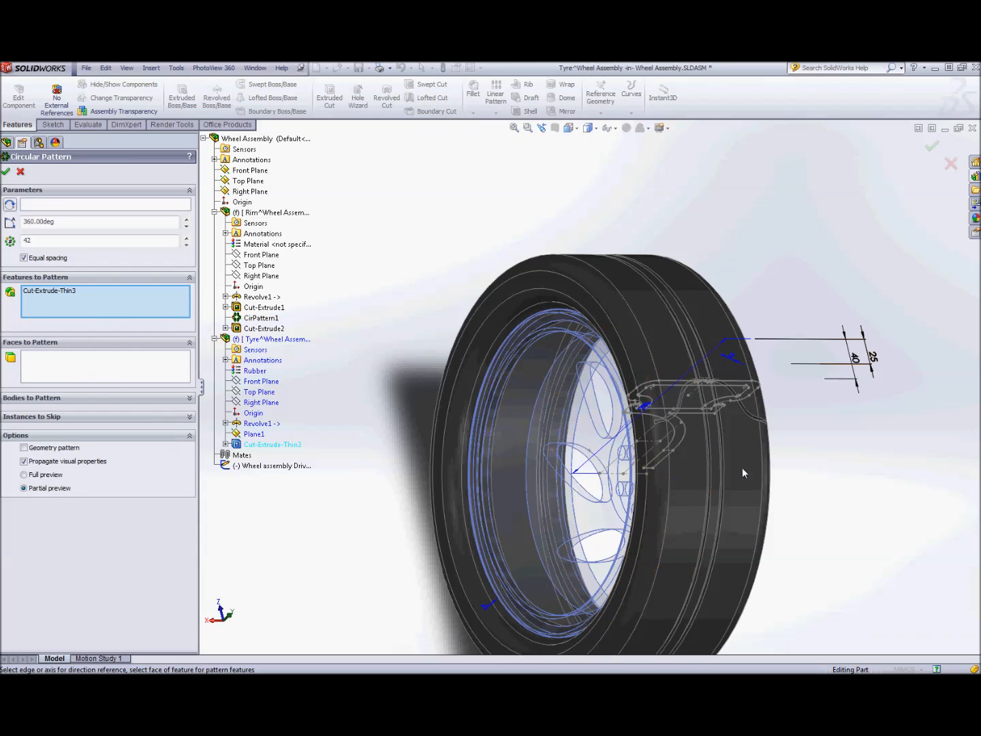
middle_click_drag(757, 461, 770, 463)
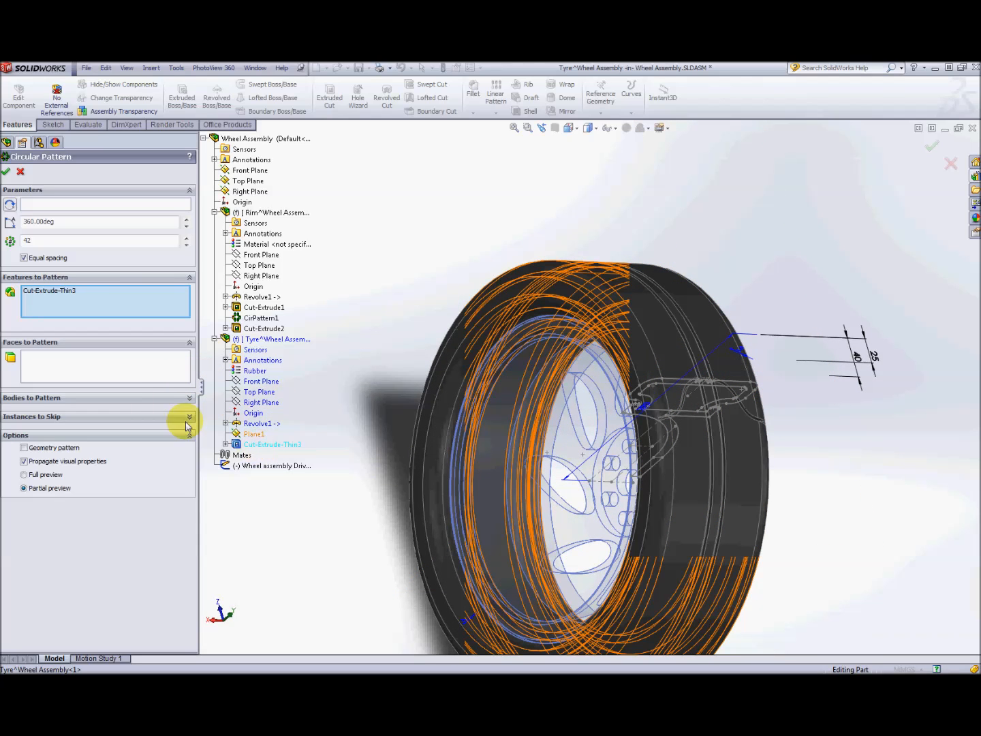
left_click(82, 205)
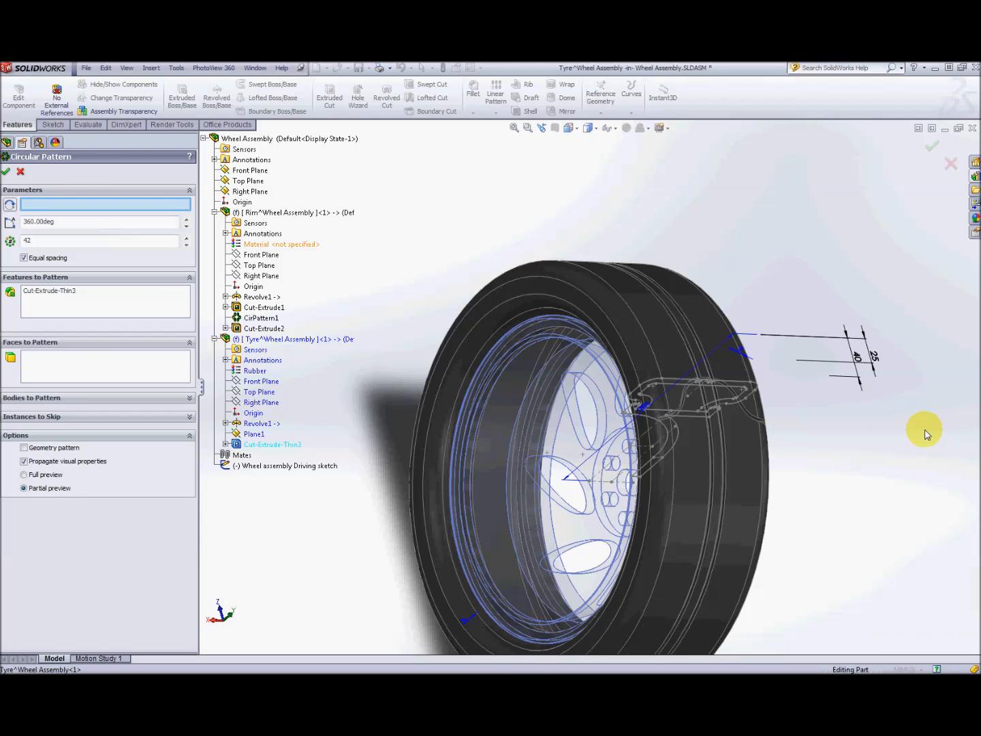
left_click(667, 343)
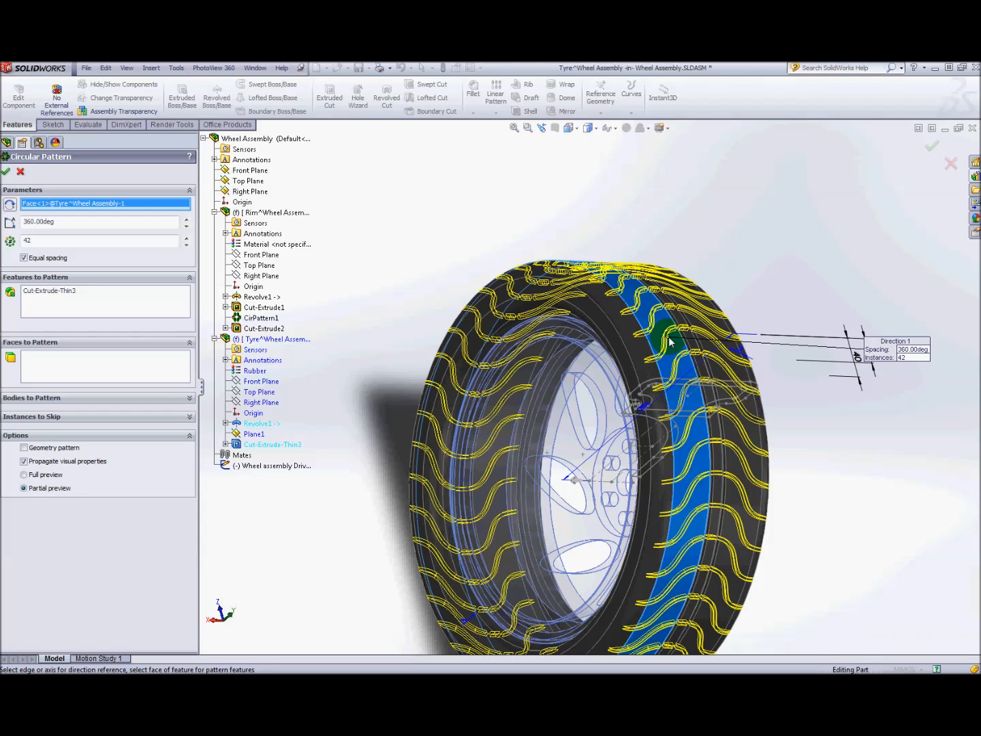
left_click(187, 244)
left_click(186, 238)
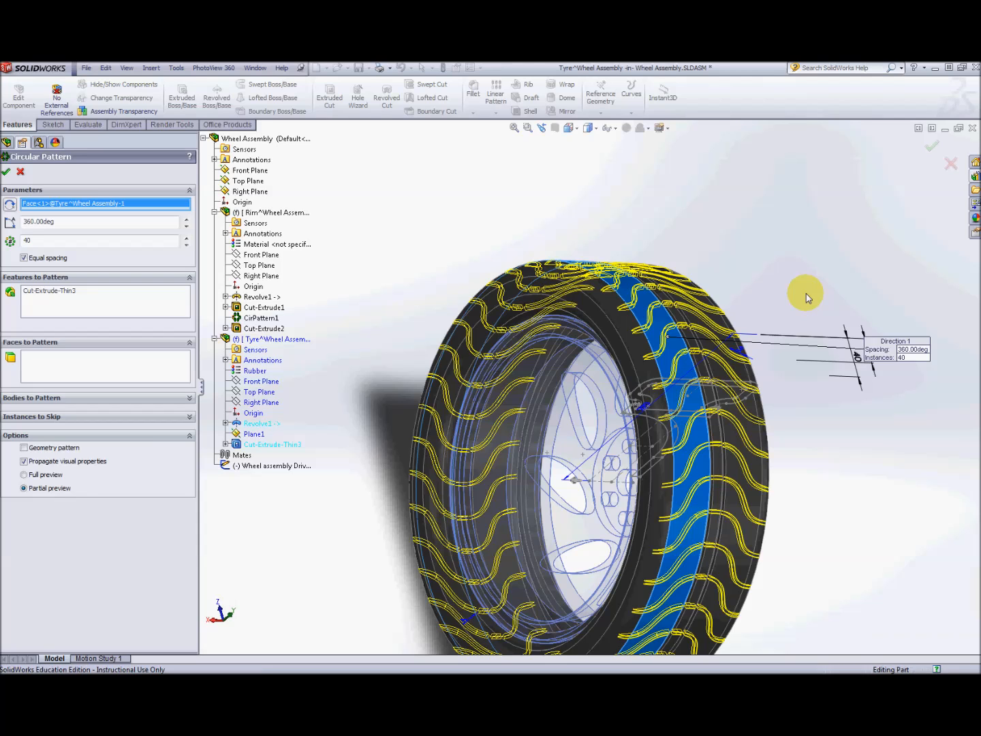
Finish editing the Tyre part, return to the wheel assembly and view the patterned tread.
middle_click_drag(806, 314, 777, 321)
scroll(758, 335, "up", 3)
middle_click_drag(721, 395, 654, 396)
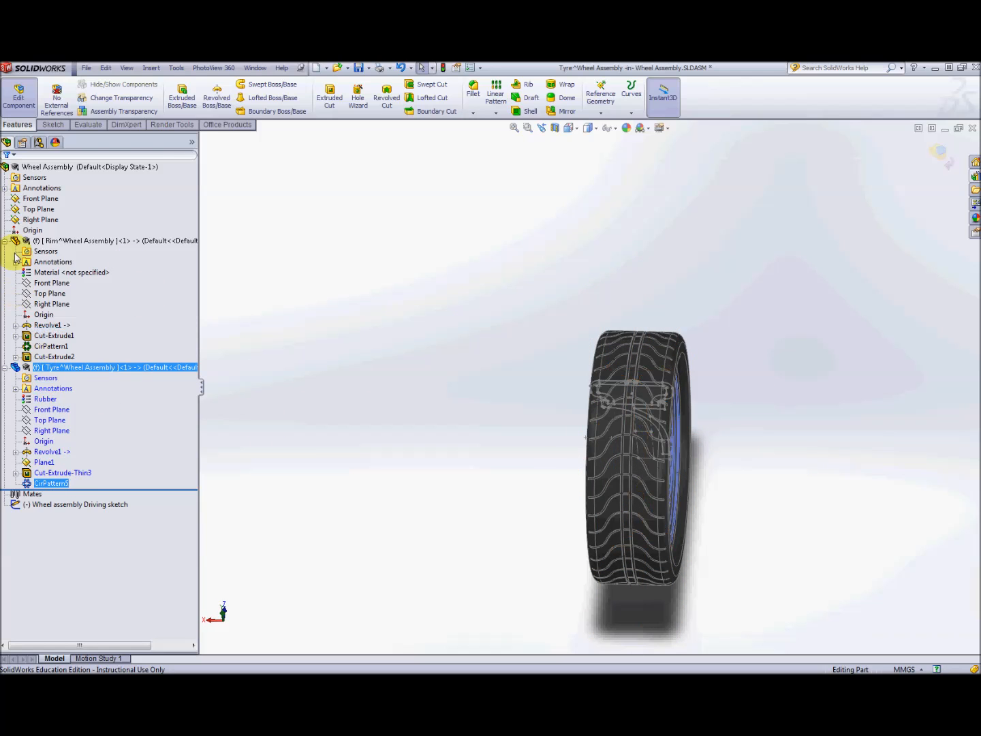
left_click(25, 100)
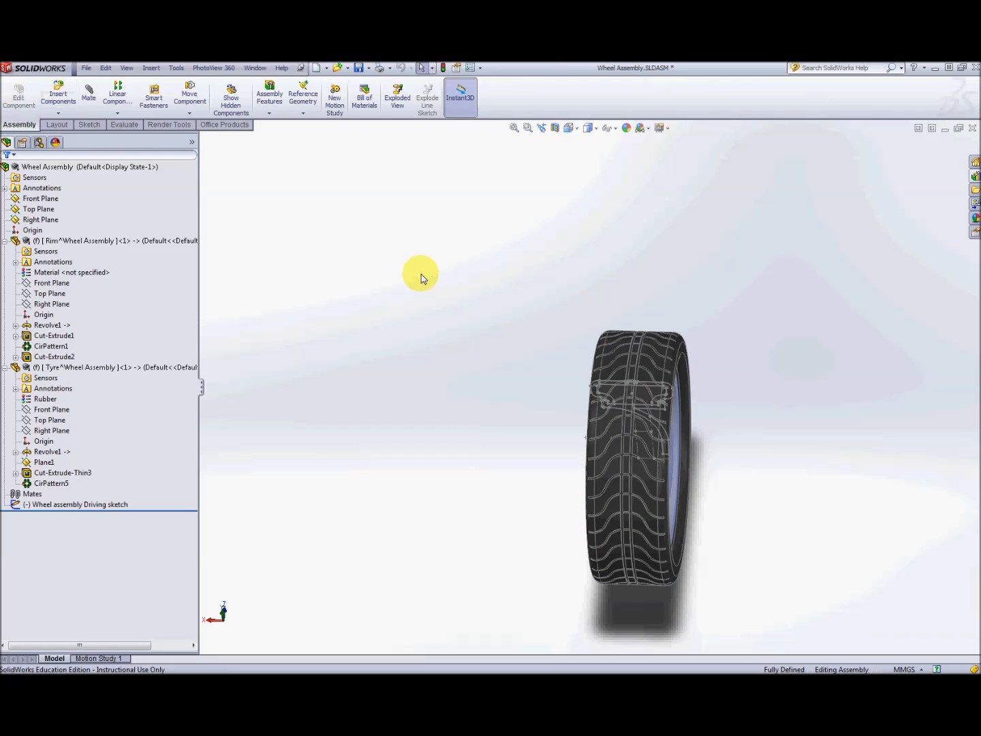
middle_click_drag(428, 343, 225, 396)
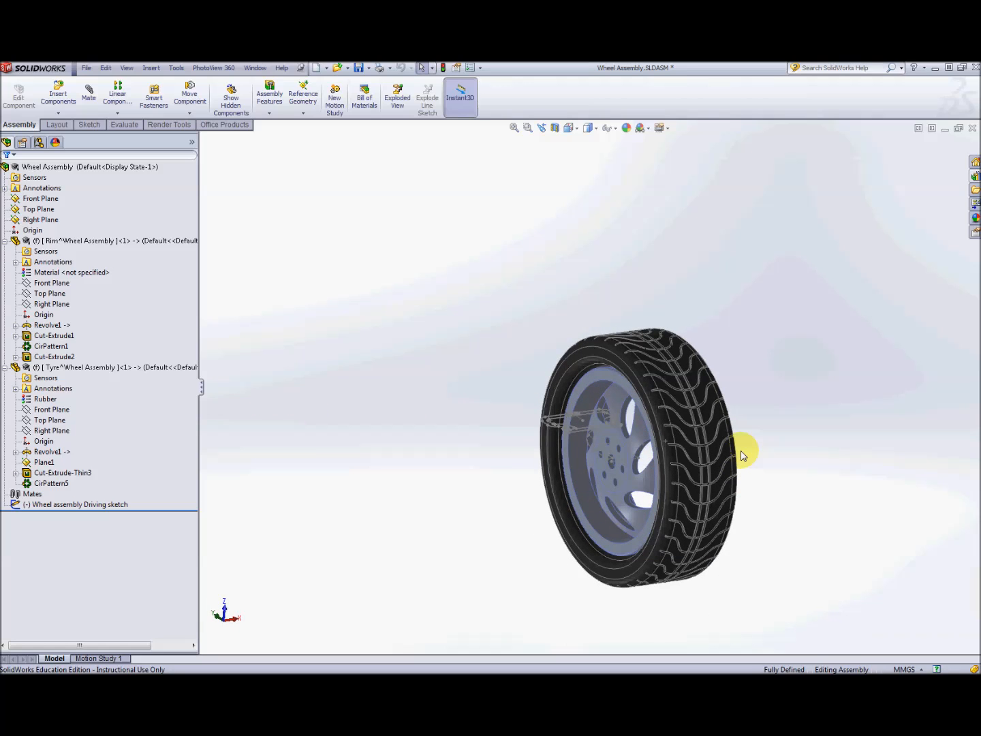
scroll(799, 440, "down", 2)
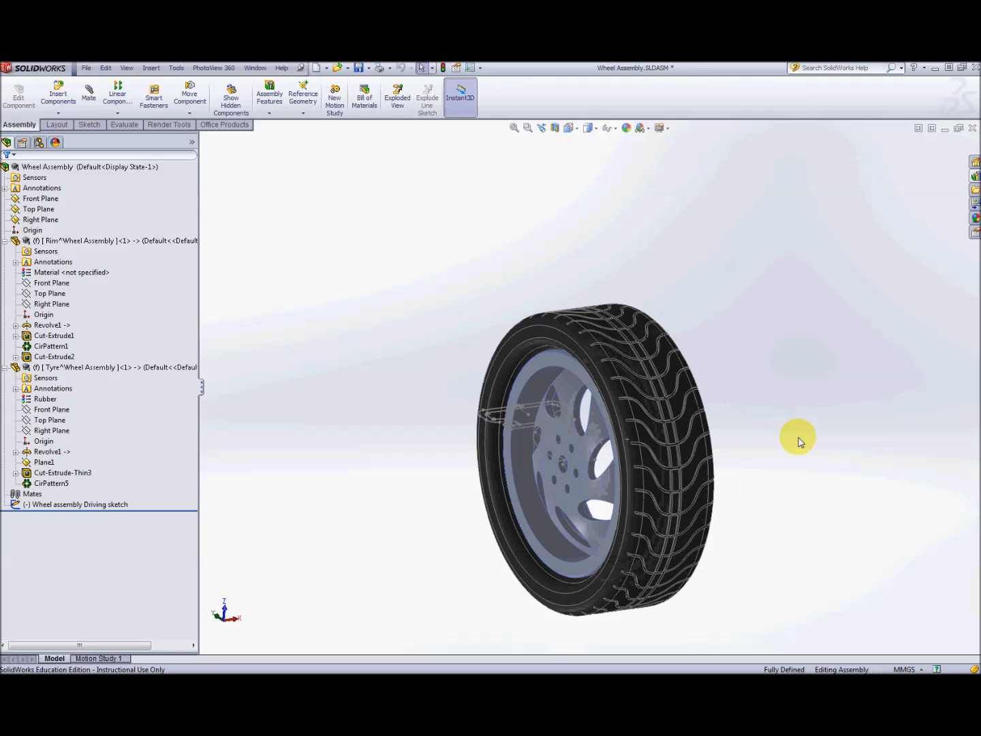
Add a new configuration named "250 wide" to the Wheel Assembly.
left_click(38, 143)
left_click(44, 167)
right_click(57, 170)
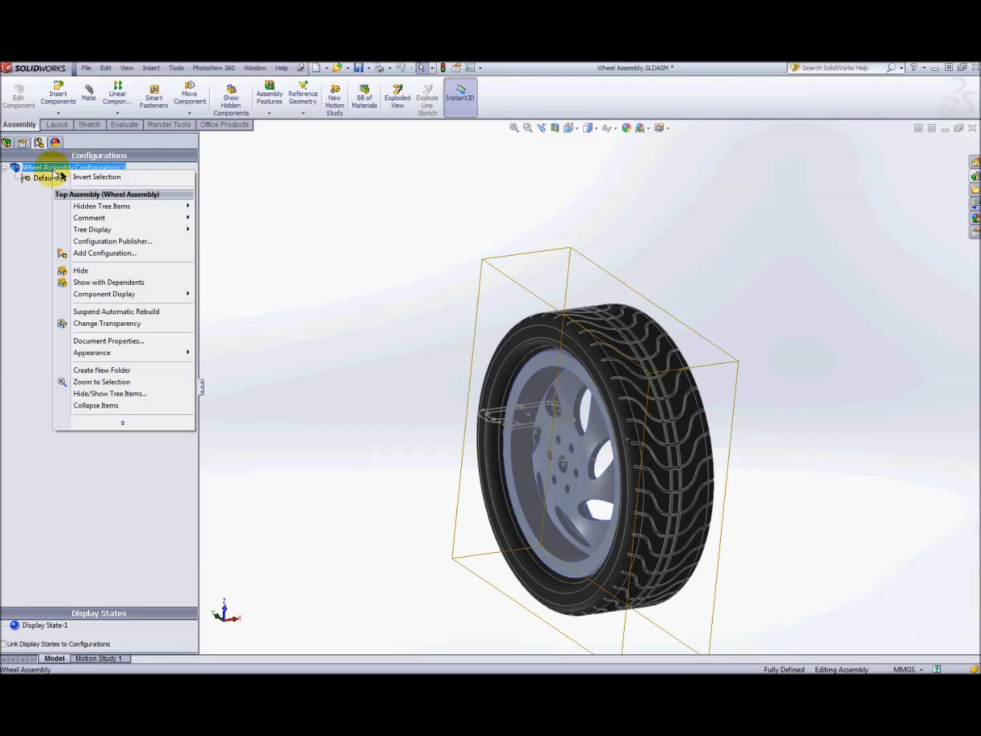
left_click(106, 255)
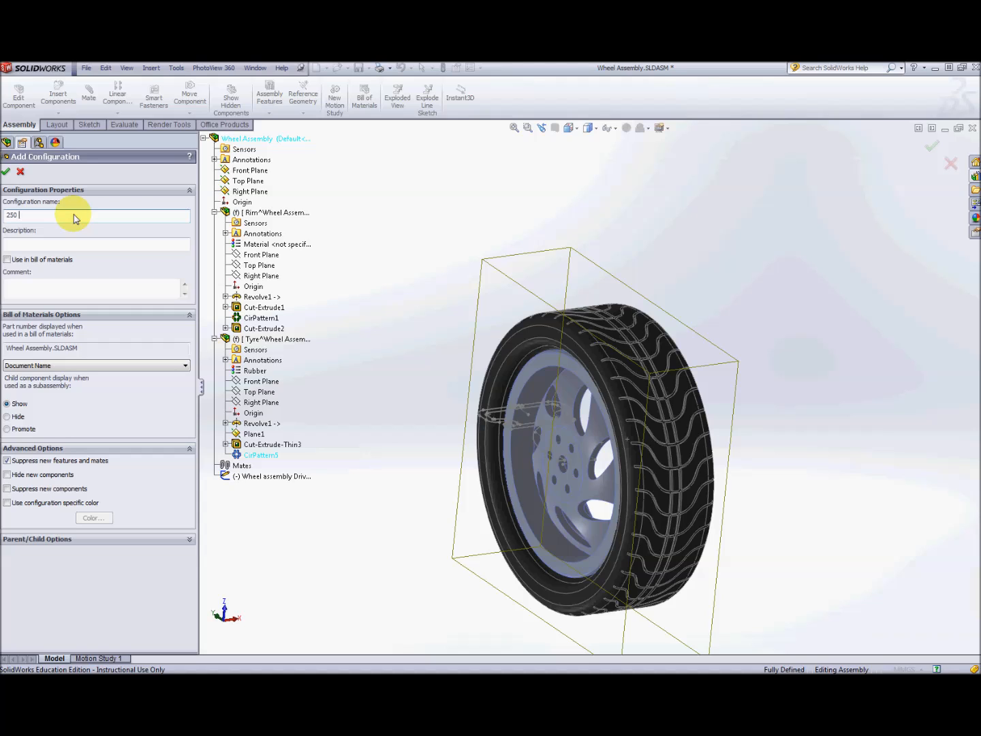
key("Return")
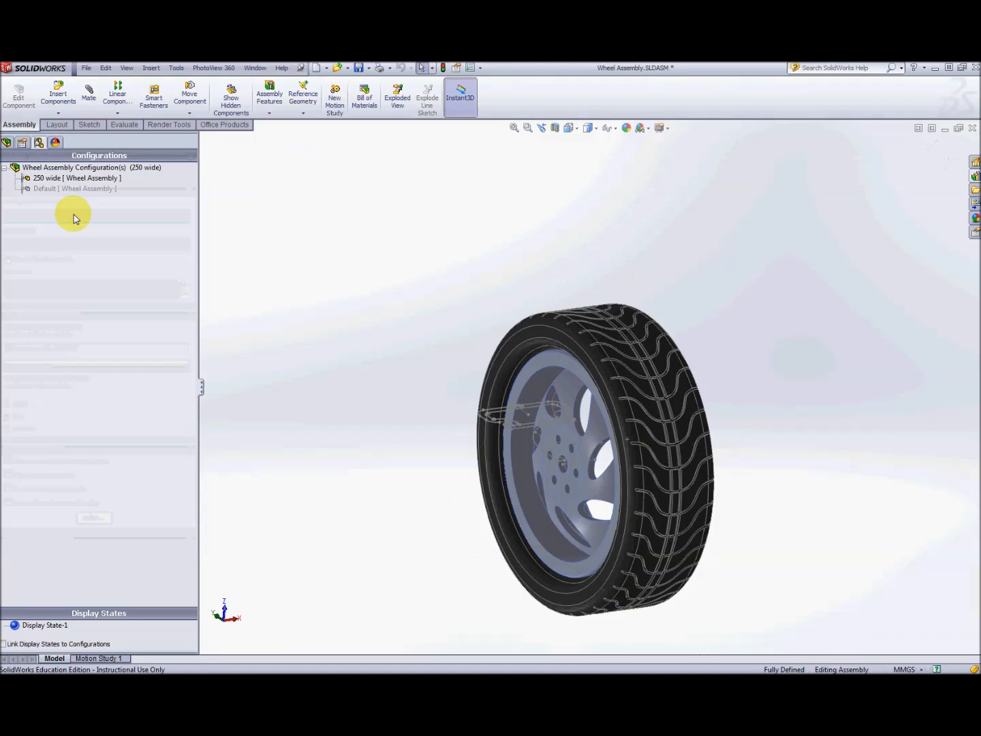
Show the dimensions of the Wheel assembly Driving sketch on the model.
middle_click_drag(665, 321, 635, 329)
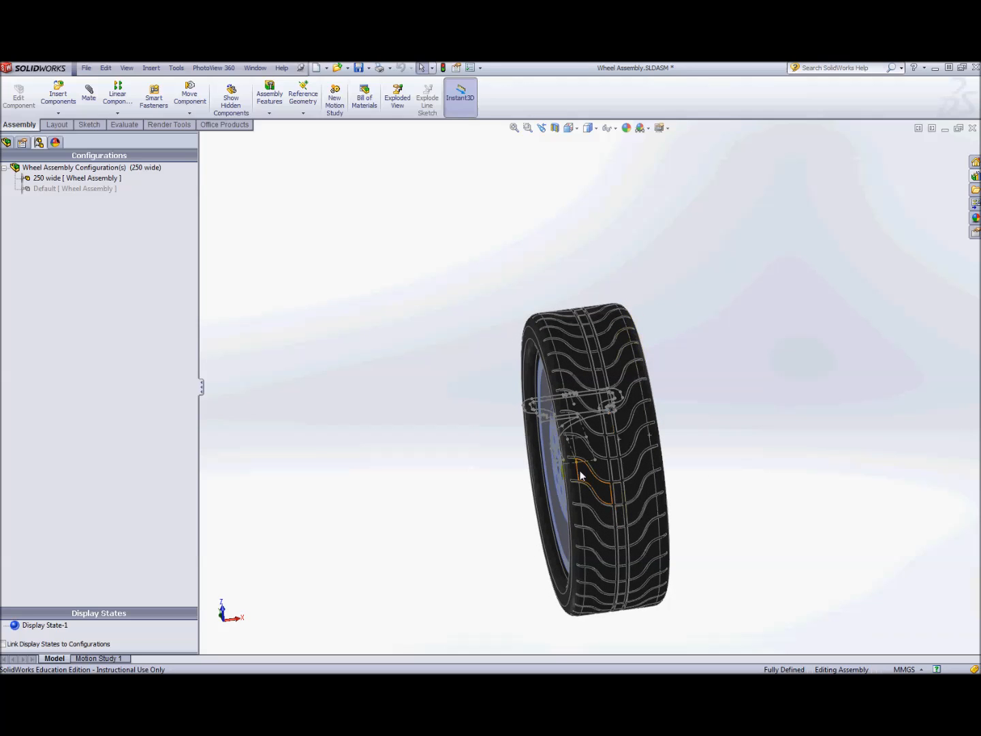
middle_click_drag(648, 424, 682, 375)
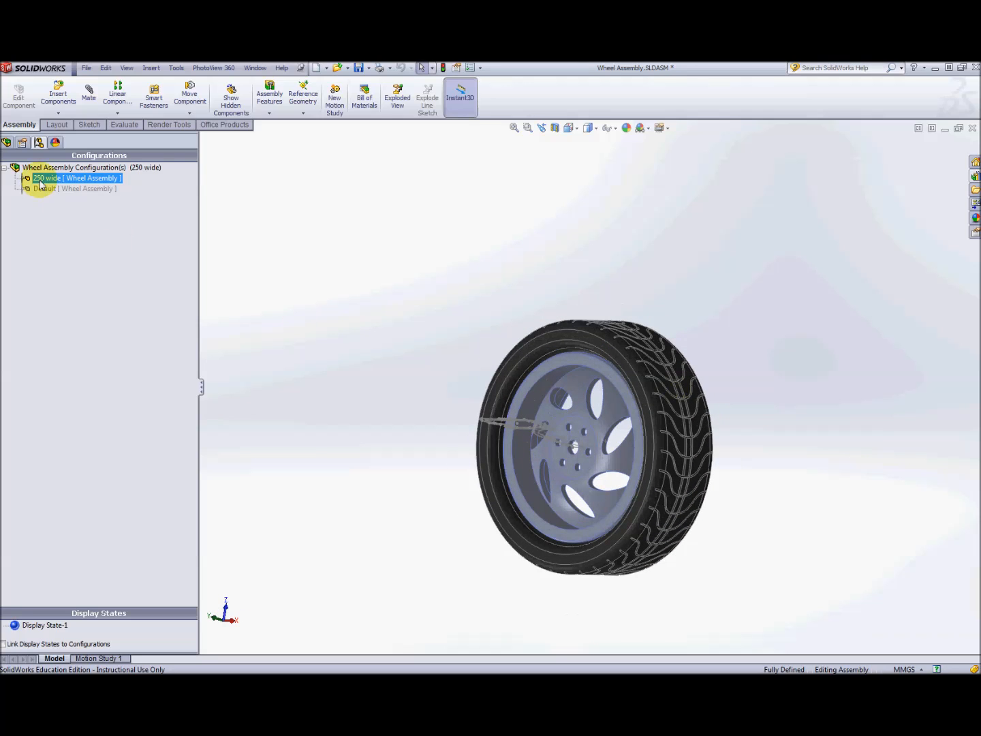
left_click(7, 143)
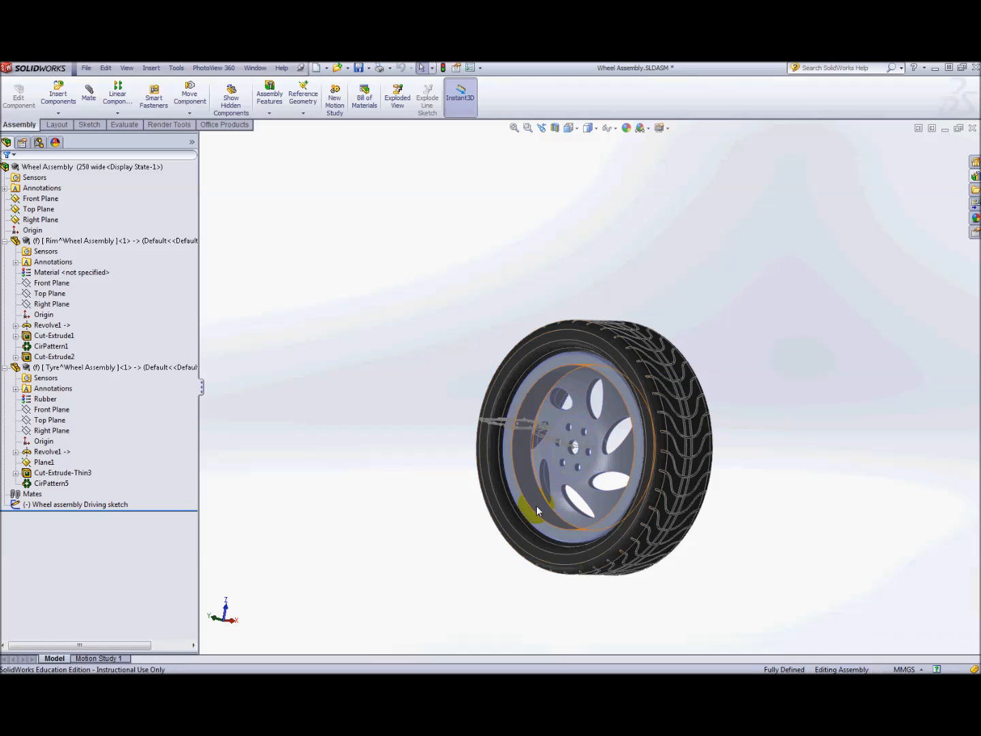
left_click(112, 506)
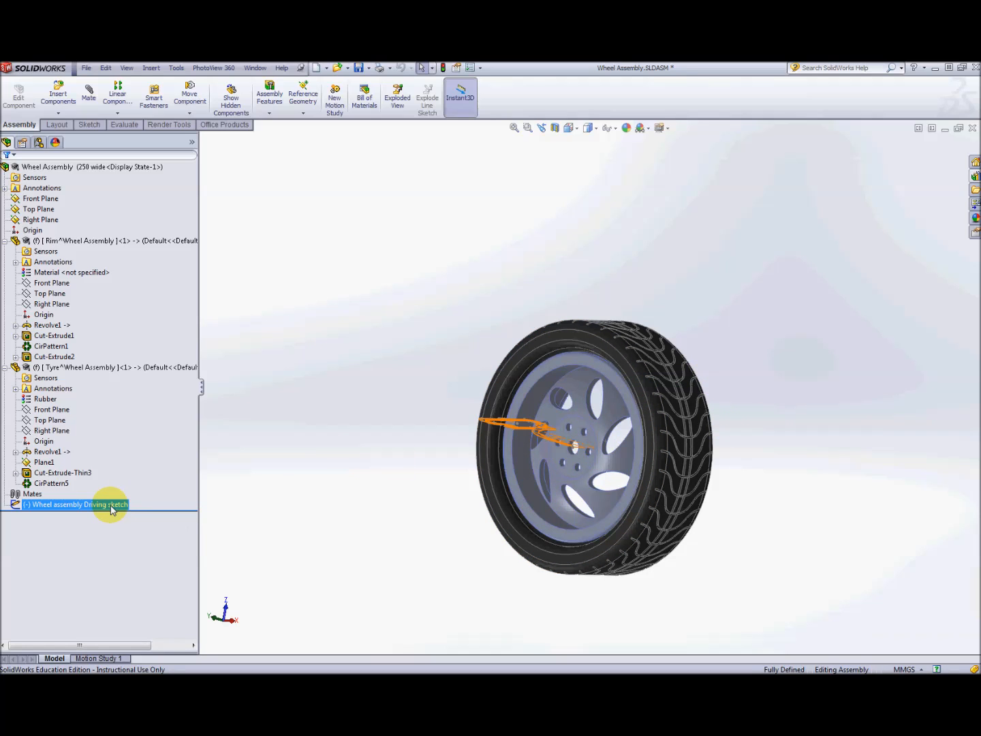
double_click(111, 507)
mouse_move(771, 368)
middle_mouse_down()
mouse_move(785, 524)
mouse_move(817, 460)
mouse_move(756, 529)
mouse_move(747, 511)
middle_mouse_up()
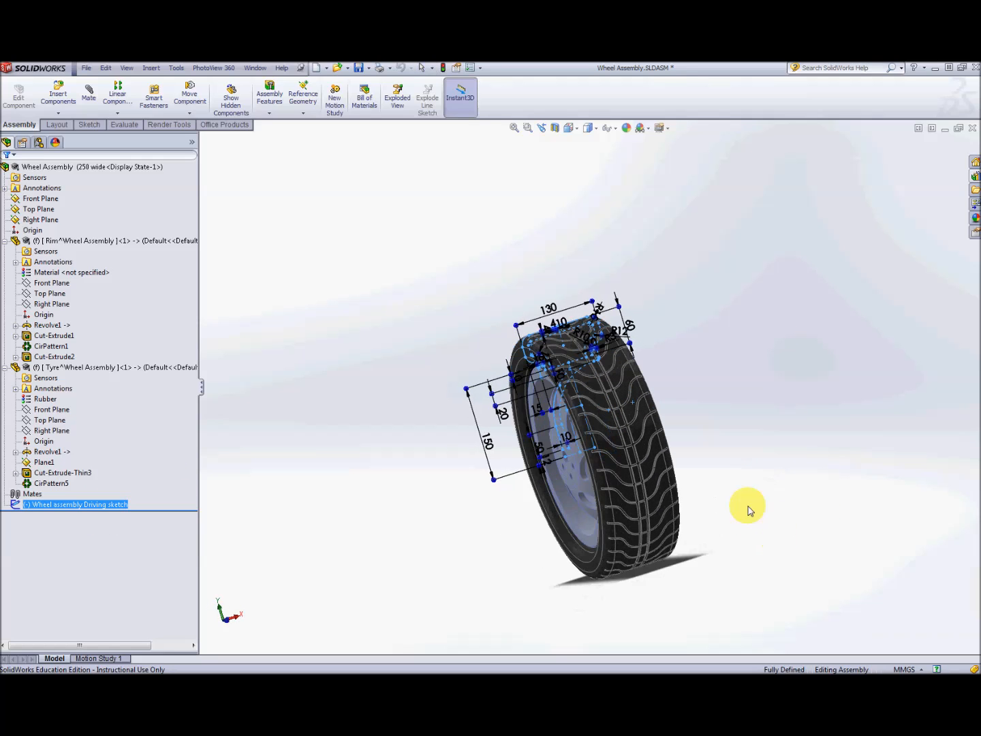
mouse_move(552, 311)
middle_mouse_down()
mouse_move(685, 339)
mouse_move(651, 325)
mouse_move(657, 370)
middle_mouse_up()
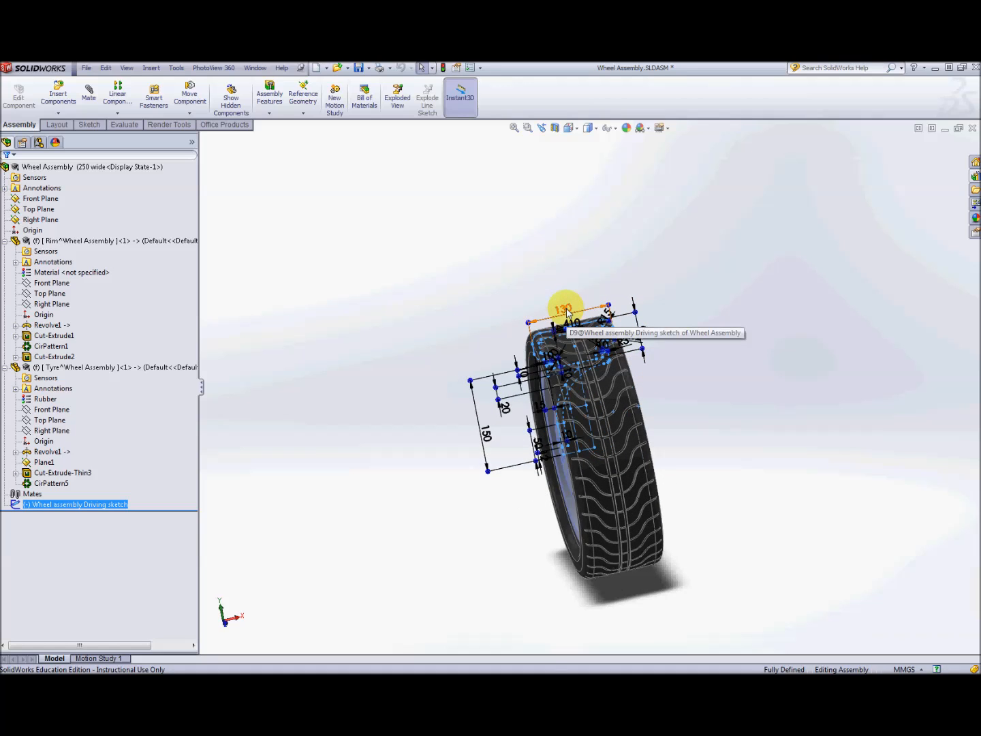
scroll(568, 311, "down", 2)
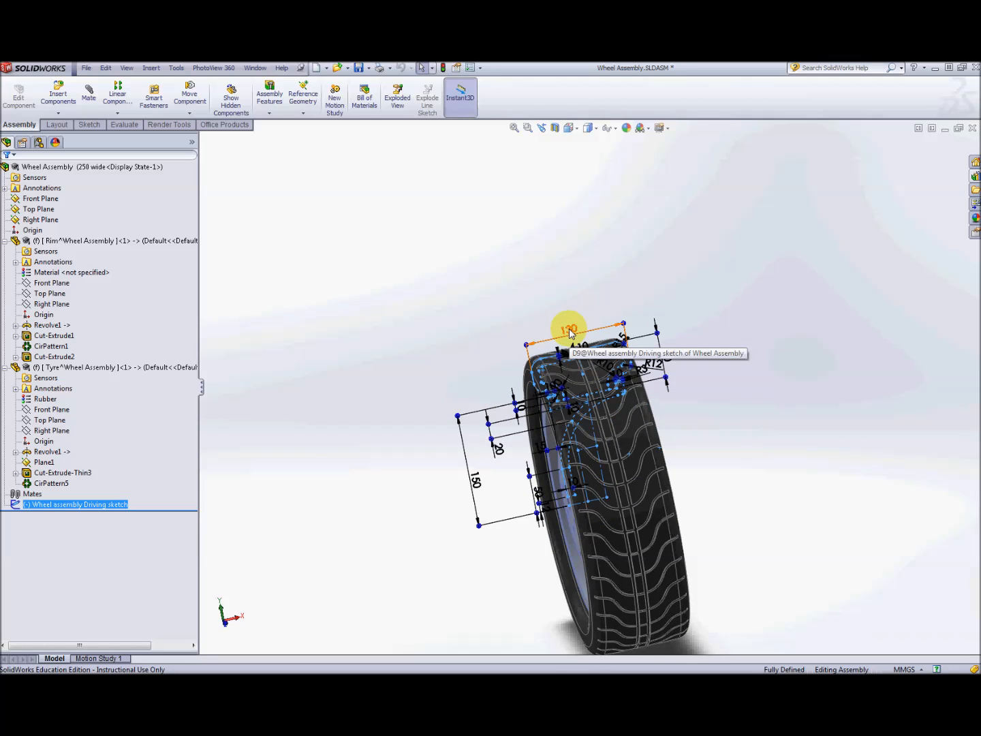
Set the driving sketch's overall width dimension across the tread to 250 mm for this configuration only.
double_click(569, 332)
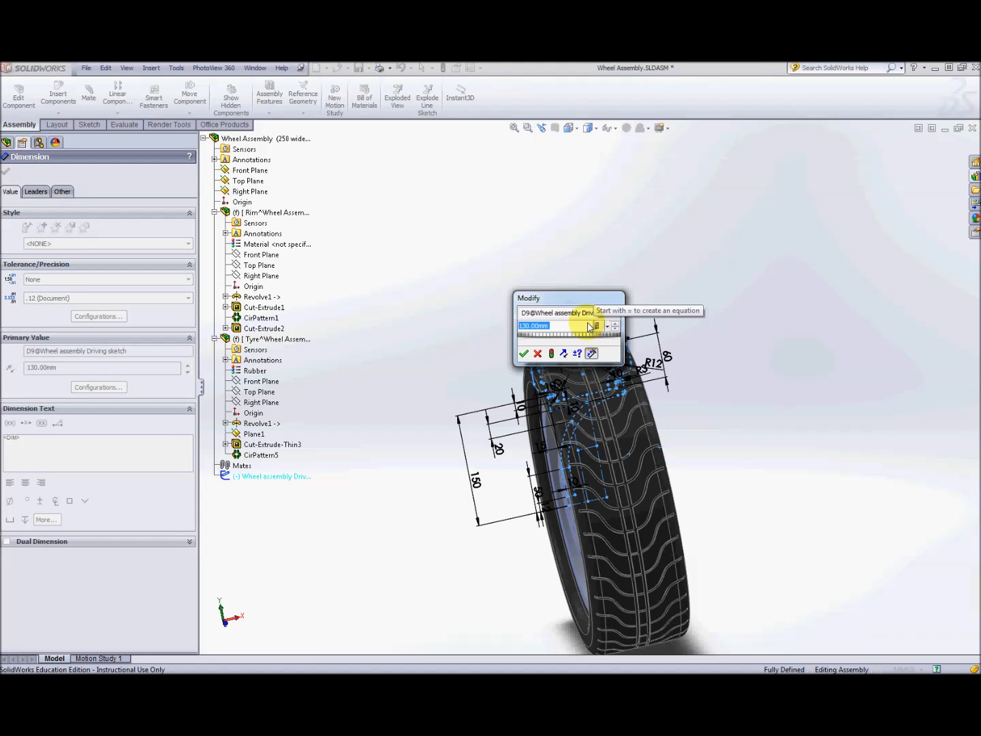
type("250")
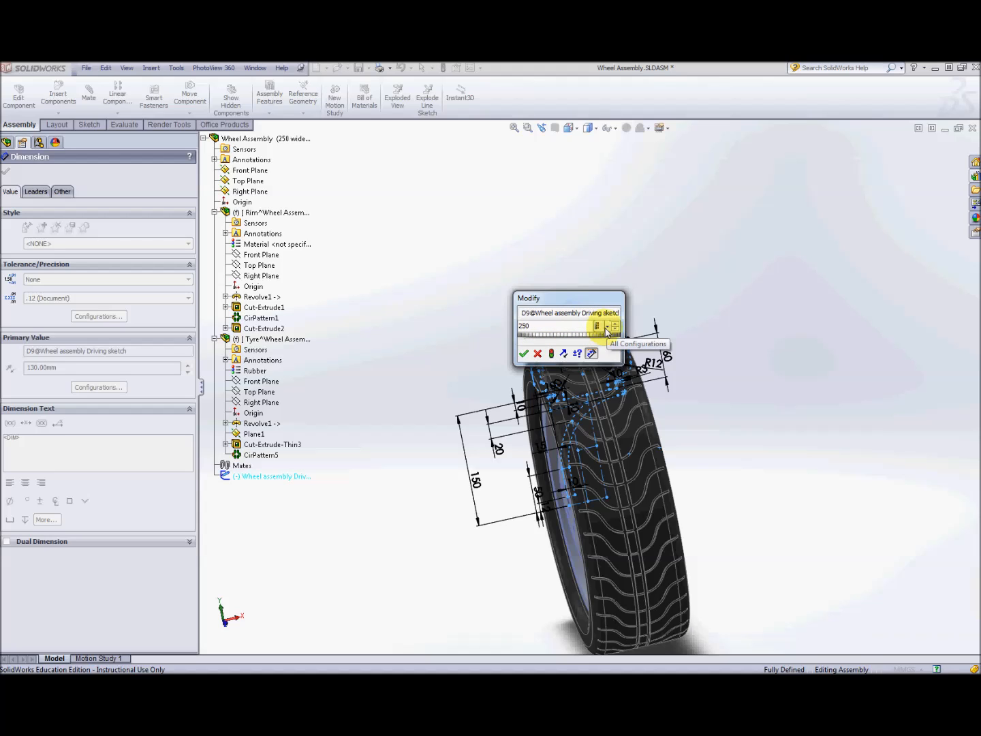
left_click(607, 329)
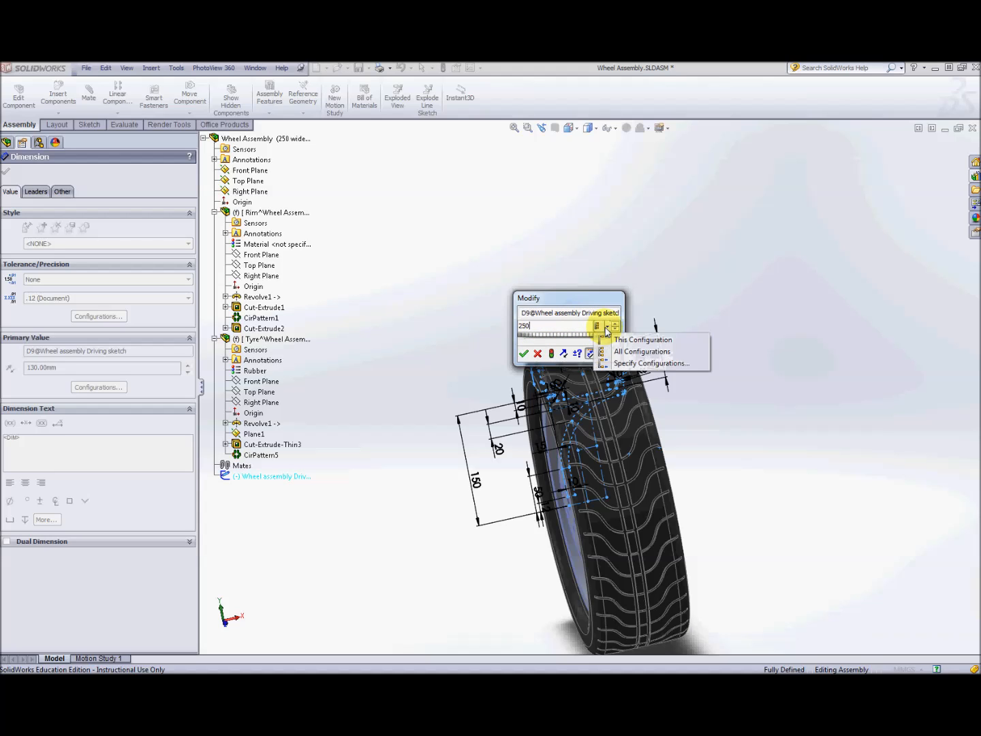
left_click(636, 340)
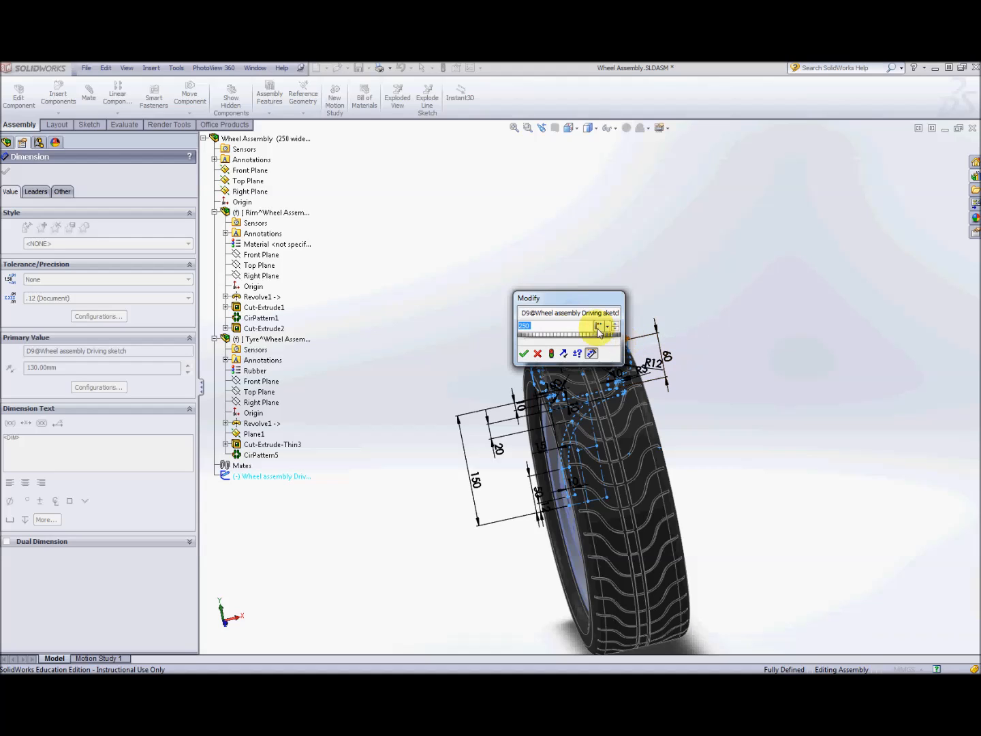
left_click(525, 353)
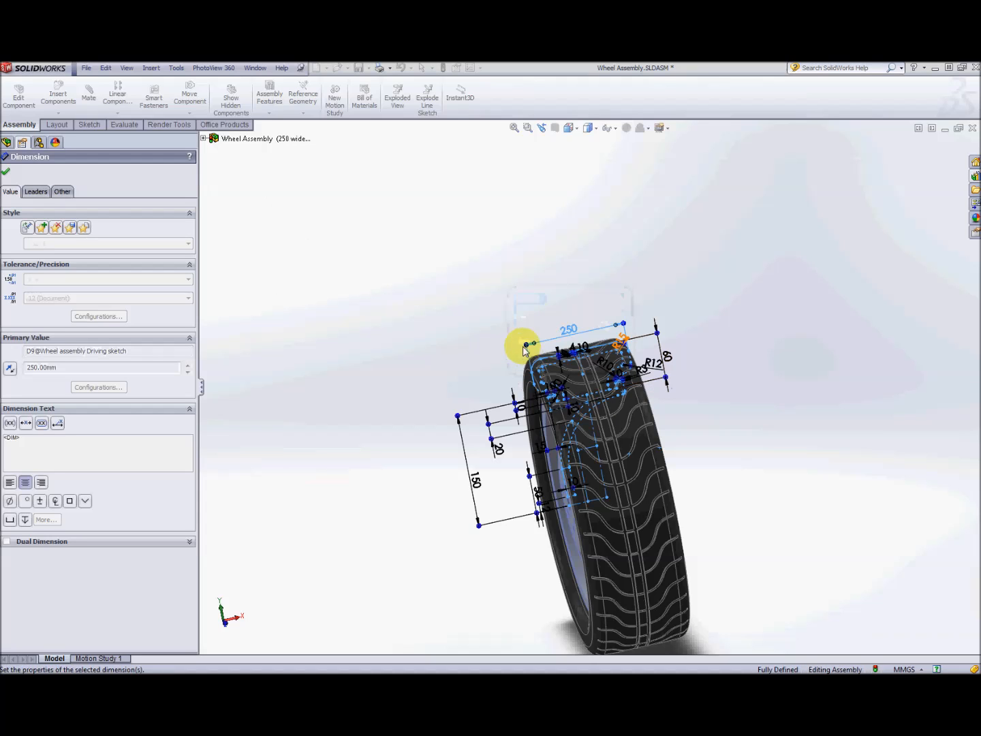
left_click(7, 173)
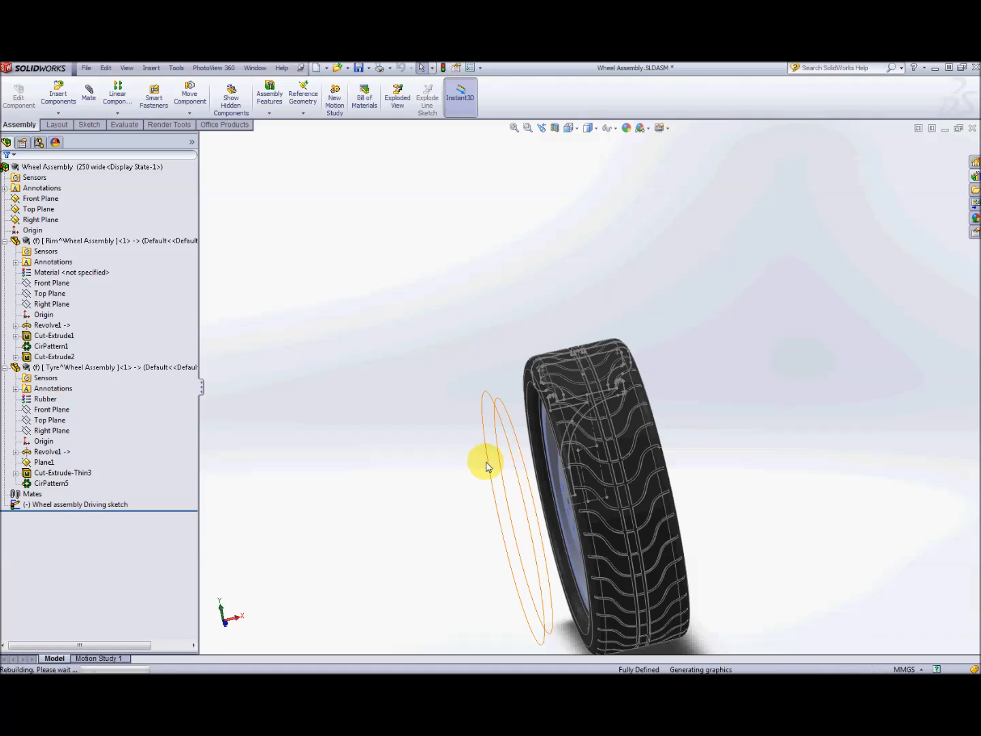
Activate the Default configuration of the Wheel Assembly in place of the 250 wide one.
middle_click_drag(755, 426, 719, 361)
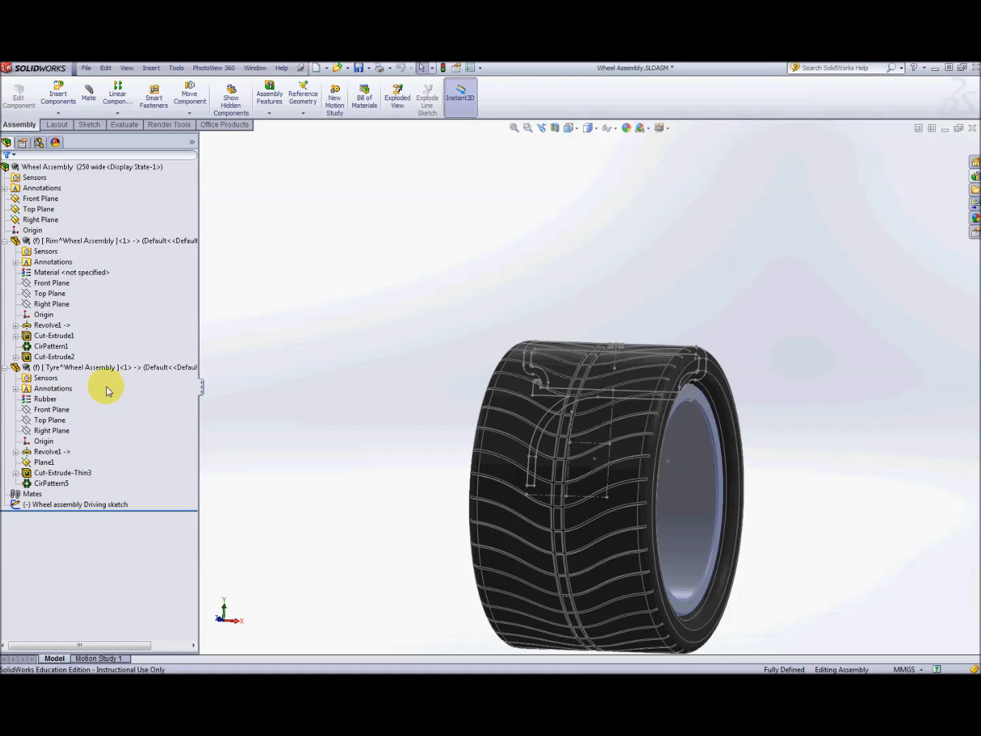
middle_click_drag(508, 393, 588, 372)
scroll(587, 372, "up", 3)
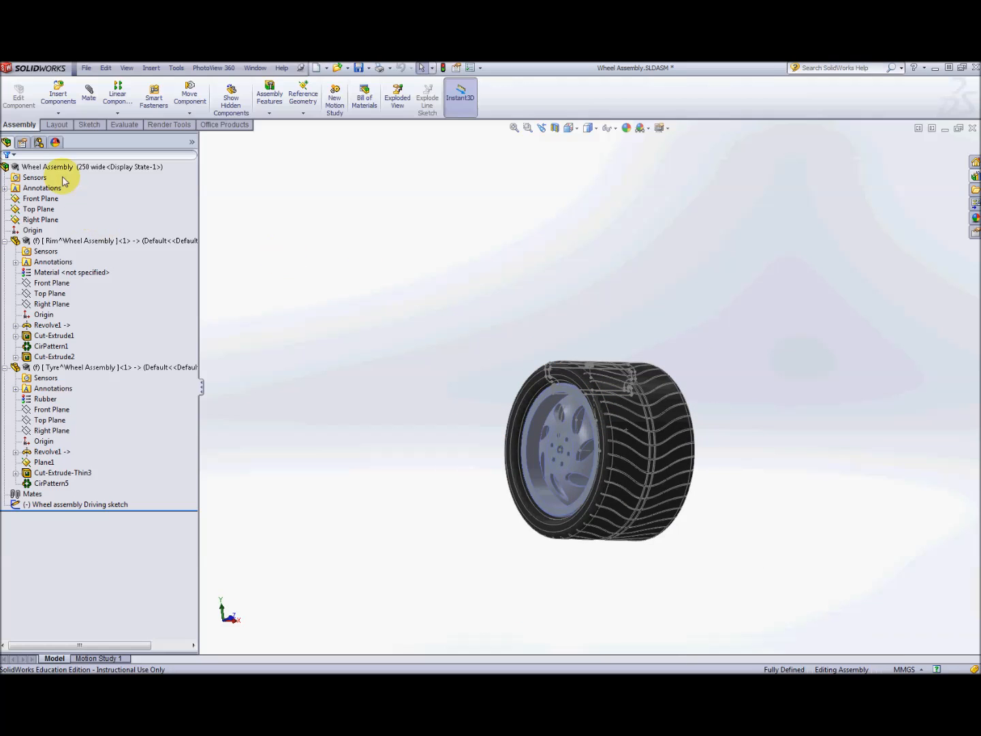
left_click(38, 144)
left_click(57, 188)
double_click(50, 190)
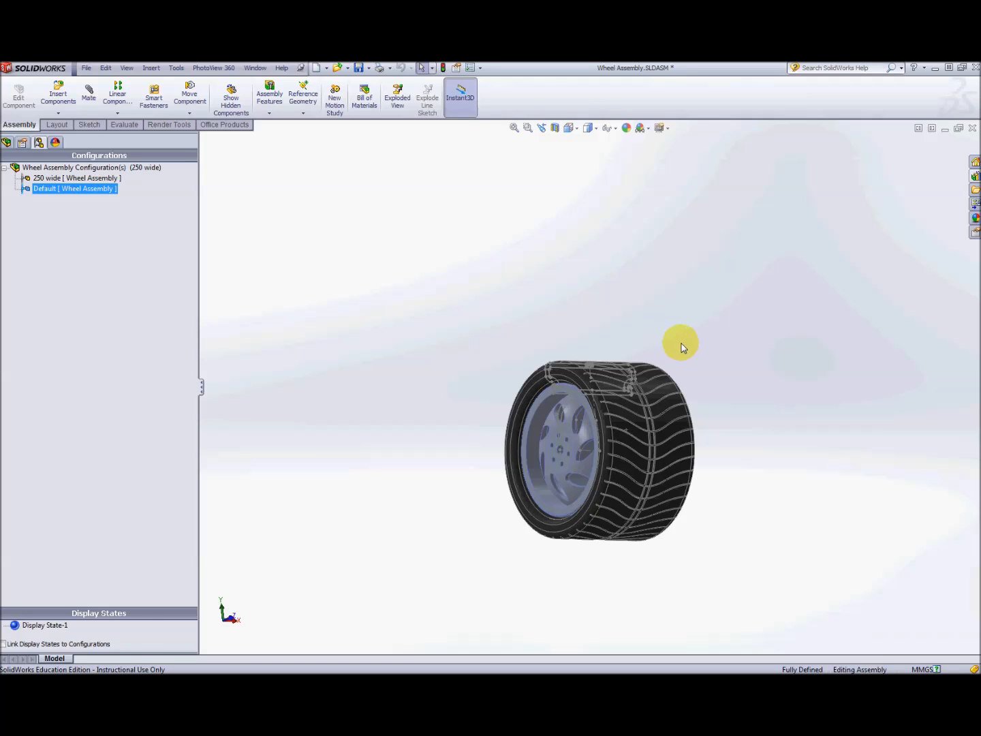
middle_click_drag(671, 347, 741, 364)
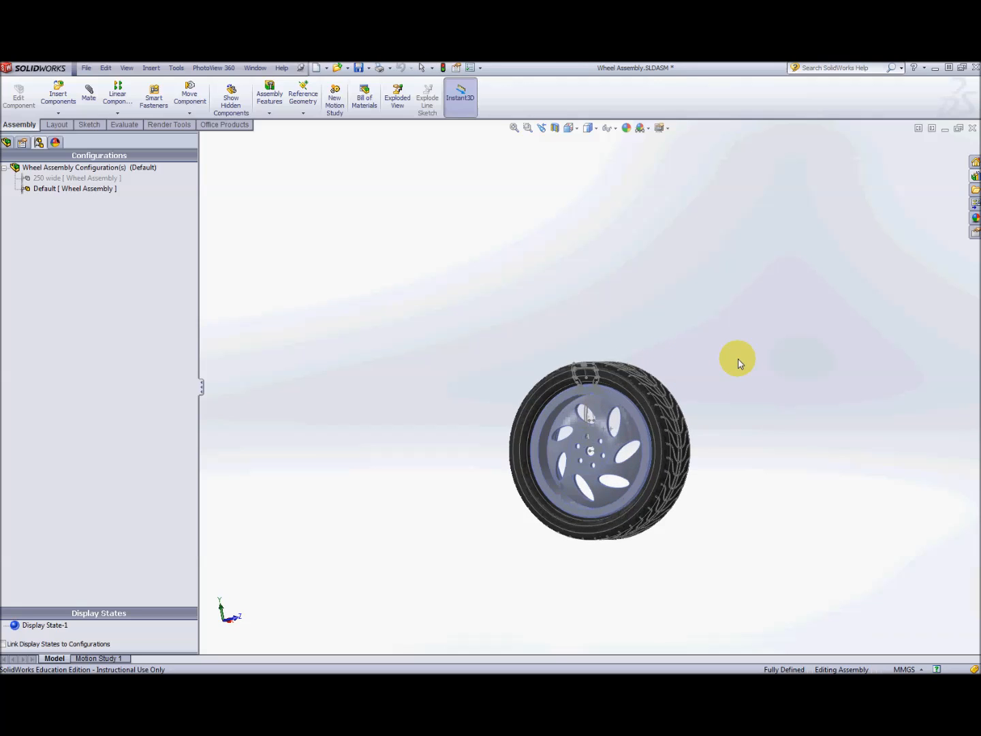
Show the Wheel assembly Driving sketch's dimensions, then open its 150 mm dimension for editing and accept it as is.
left_click(6, 144)
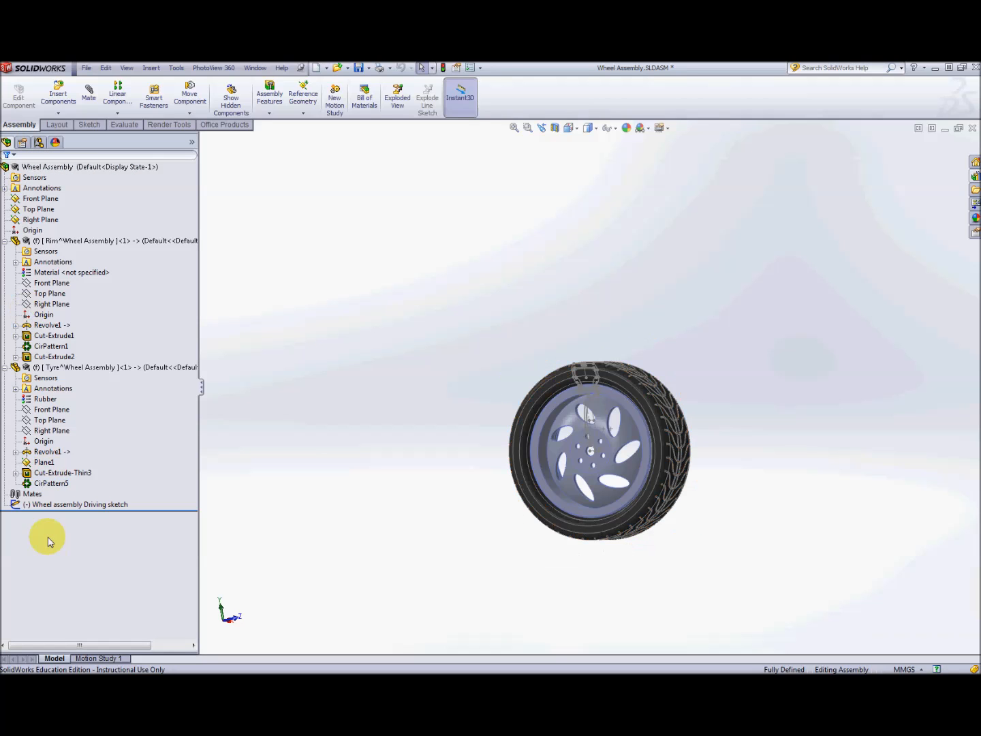
left_click(68, 505)
middle_click_drag(773, 467, 795, 486)
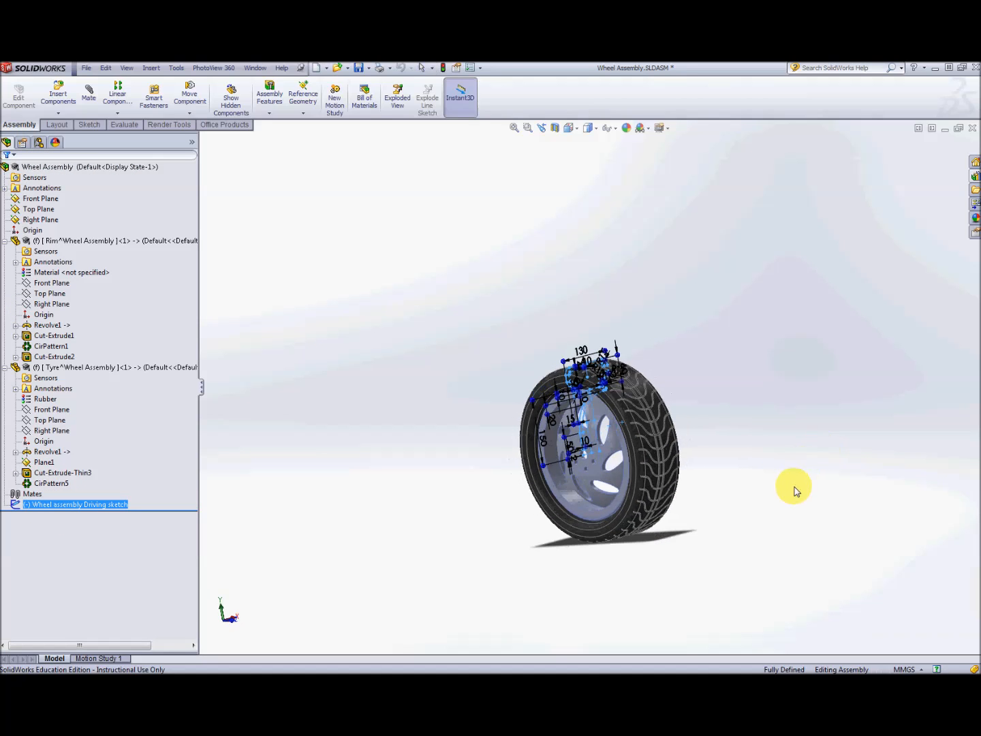
double_click(542, 438)
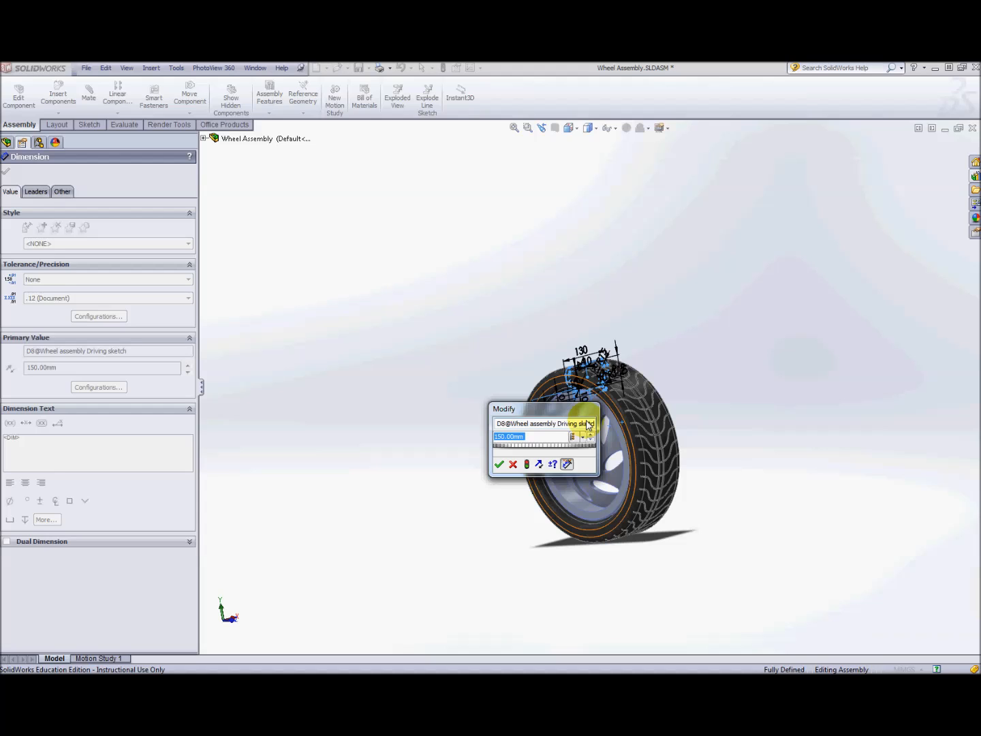
left_click(500, 465)
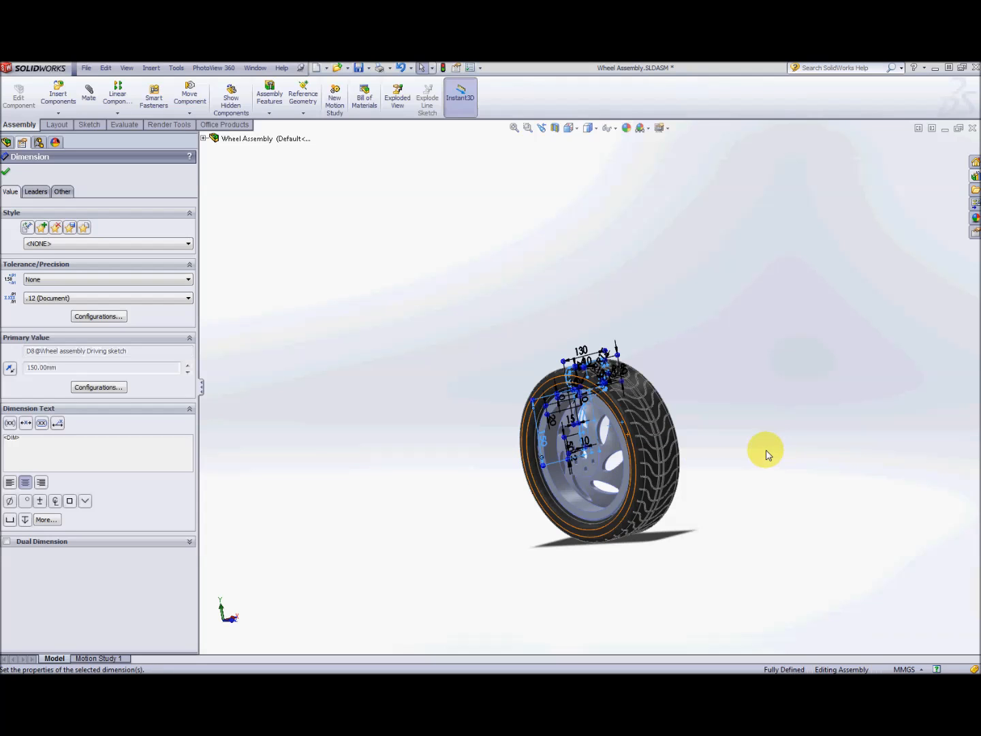